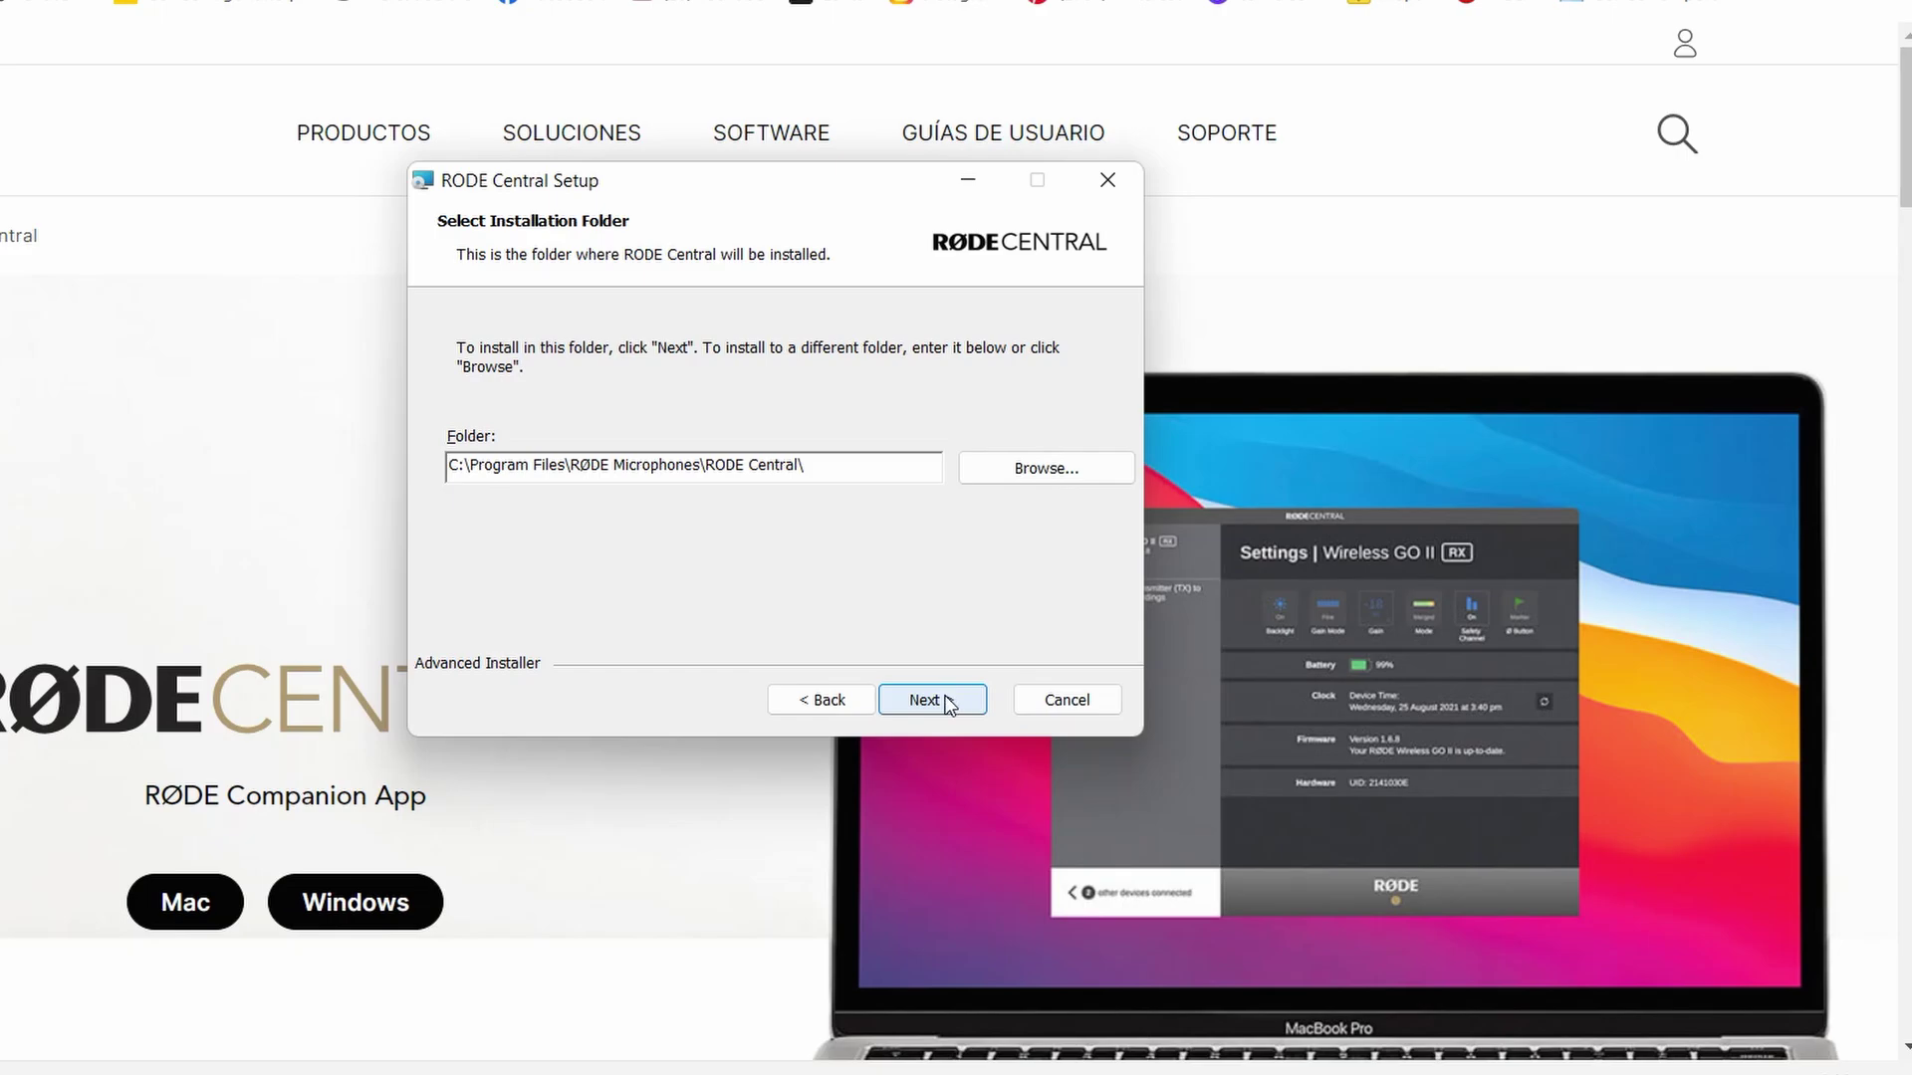
Install RODE Central in the default folder, finish the setup wizard and launch the application.
click(946, 701)
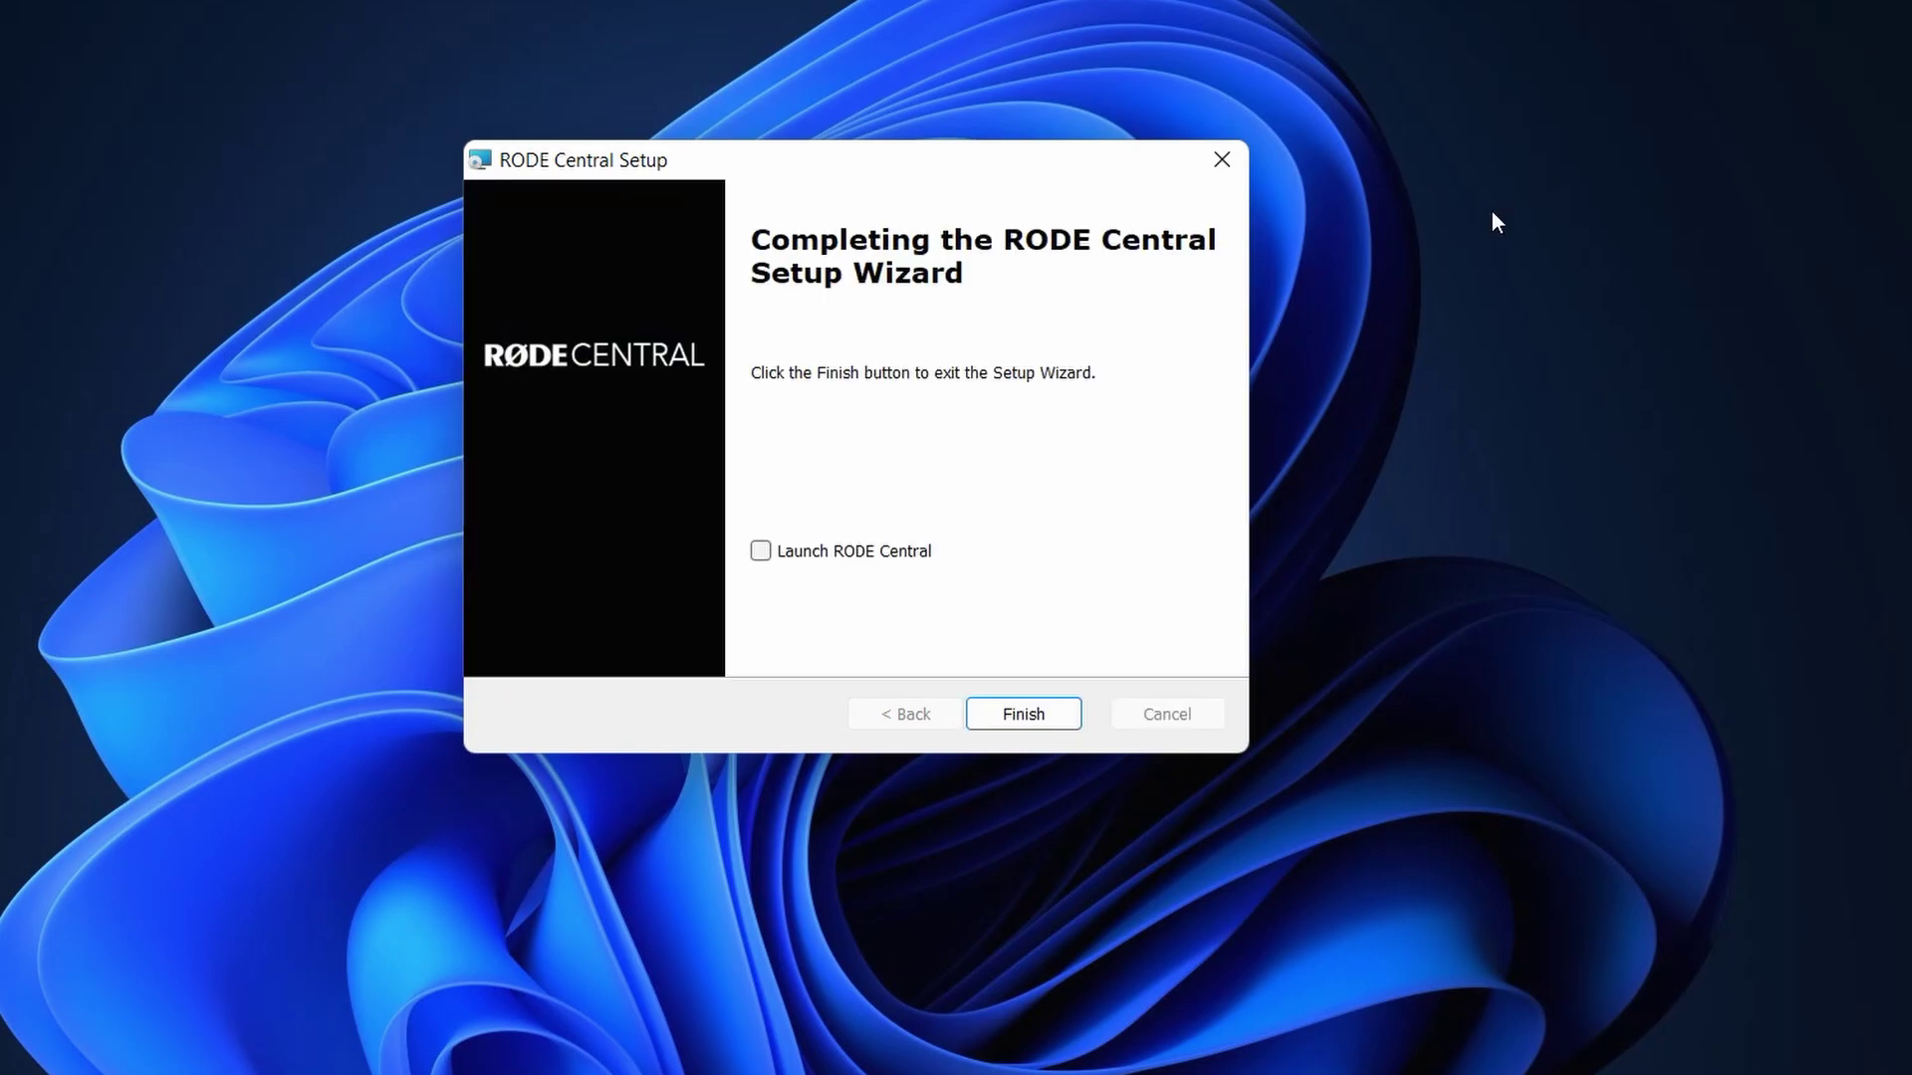
click(1050, 713)
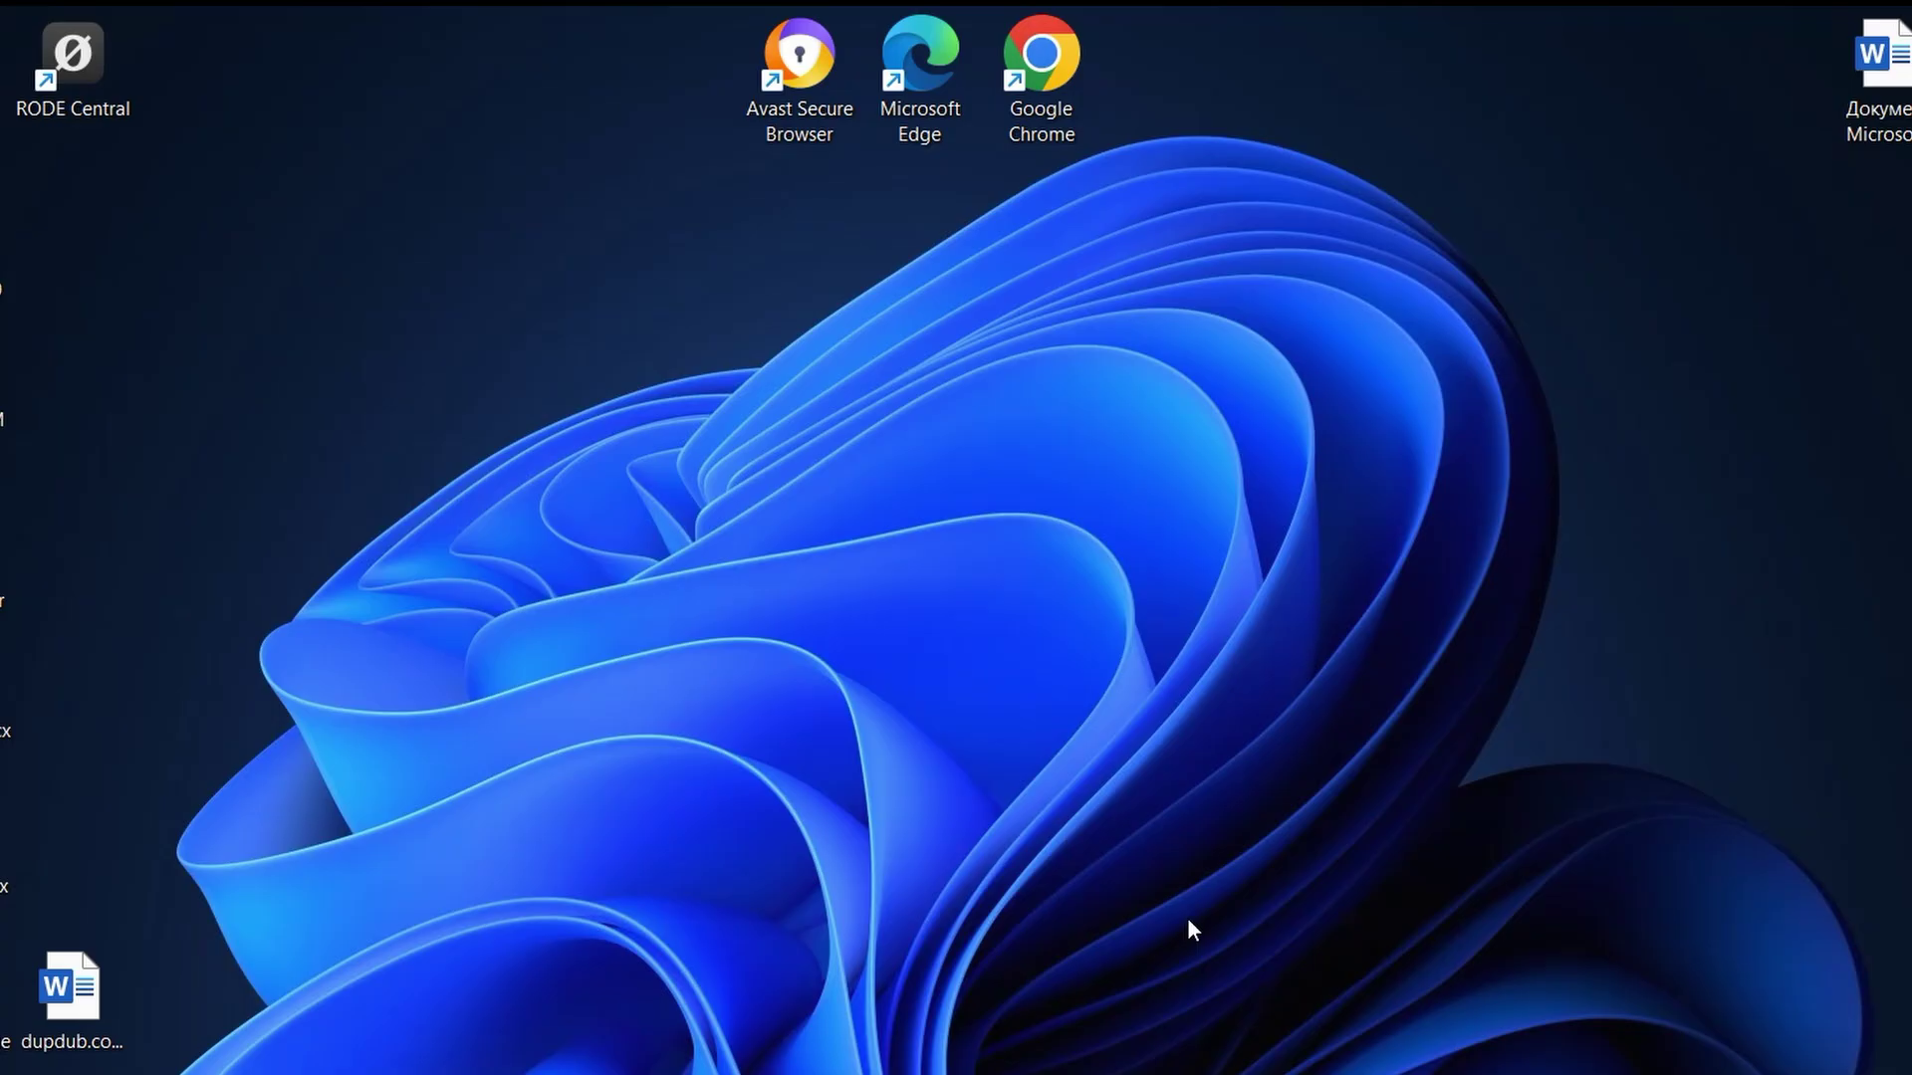
double_click(90, 92)
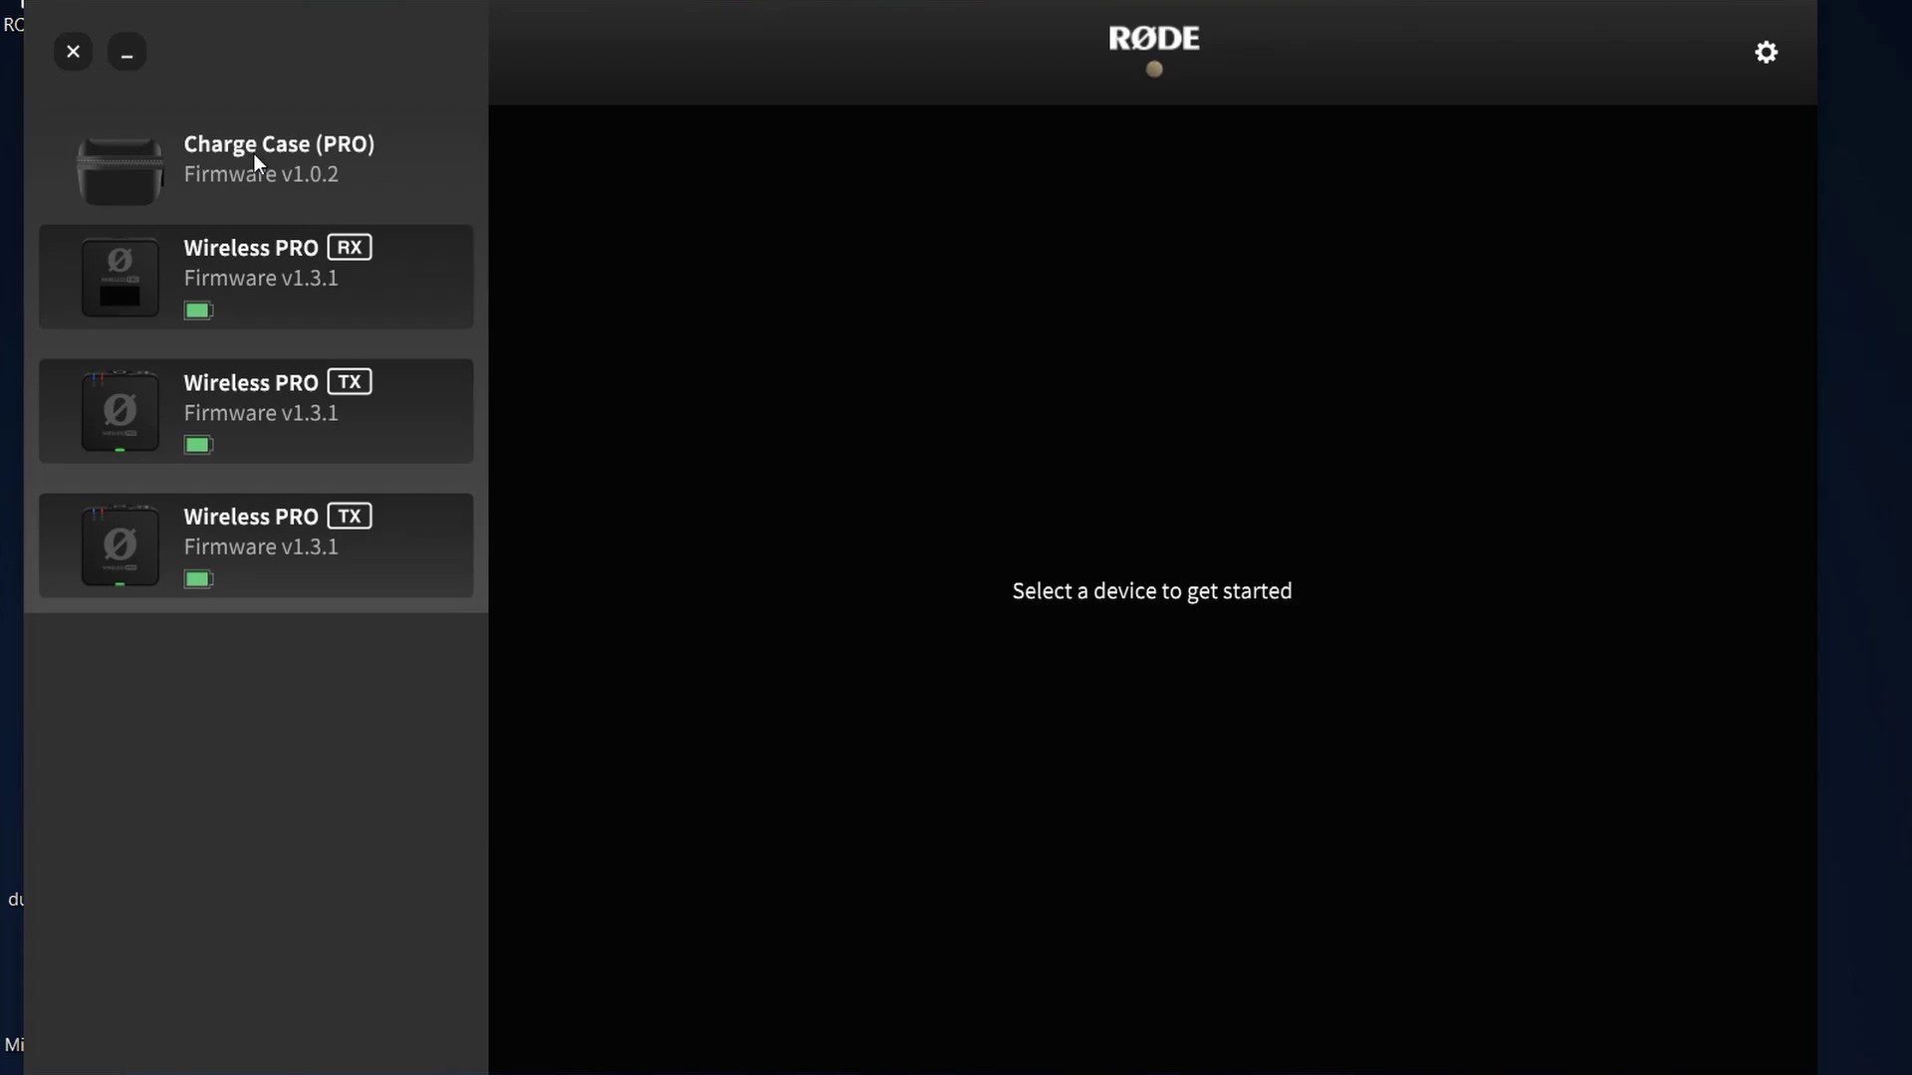
Look through the pages of the Wireless PRO receiver and both transmitters, ending on the receiver's settings.
click(257, 296)
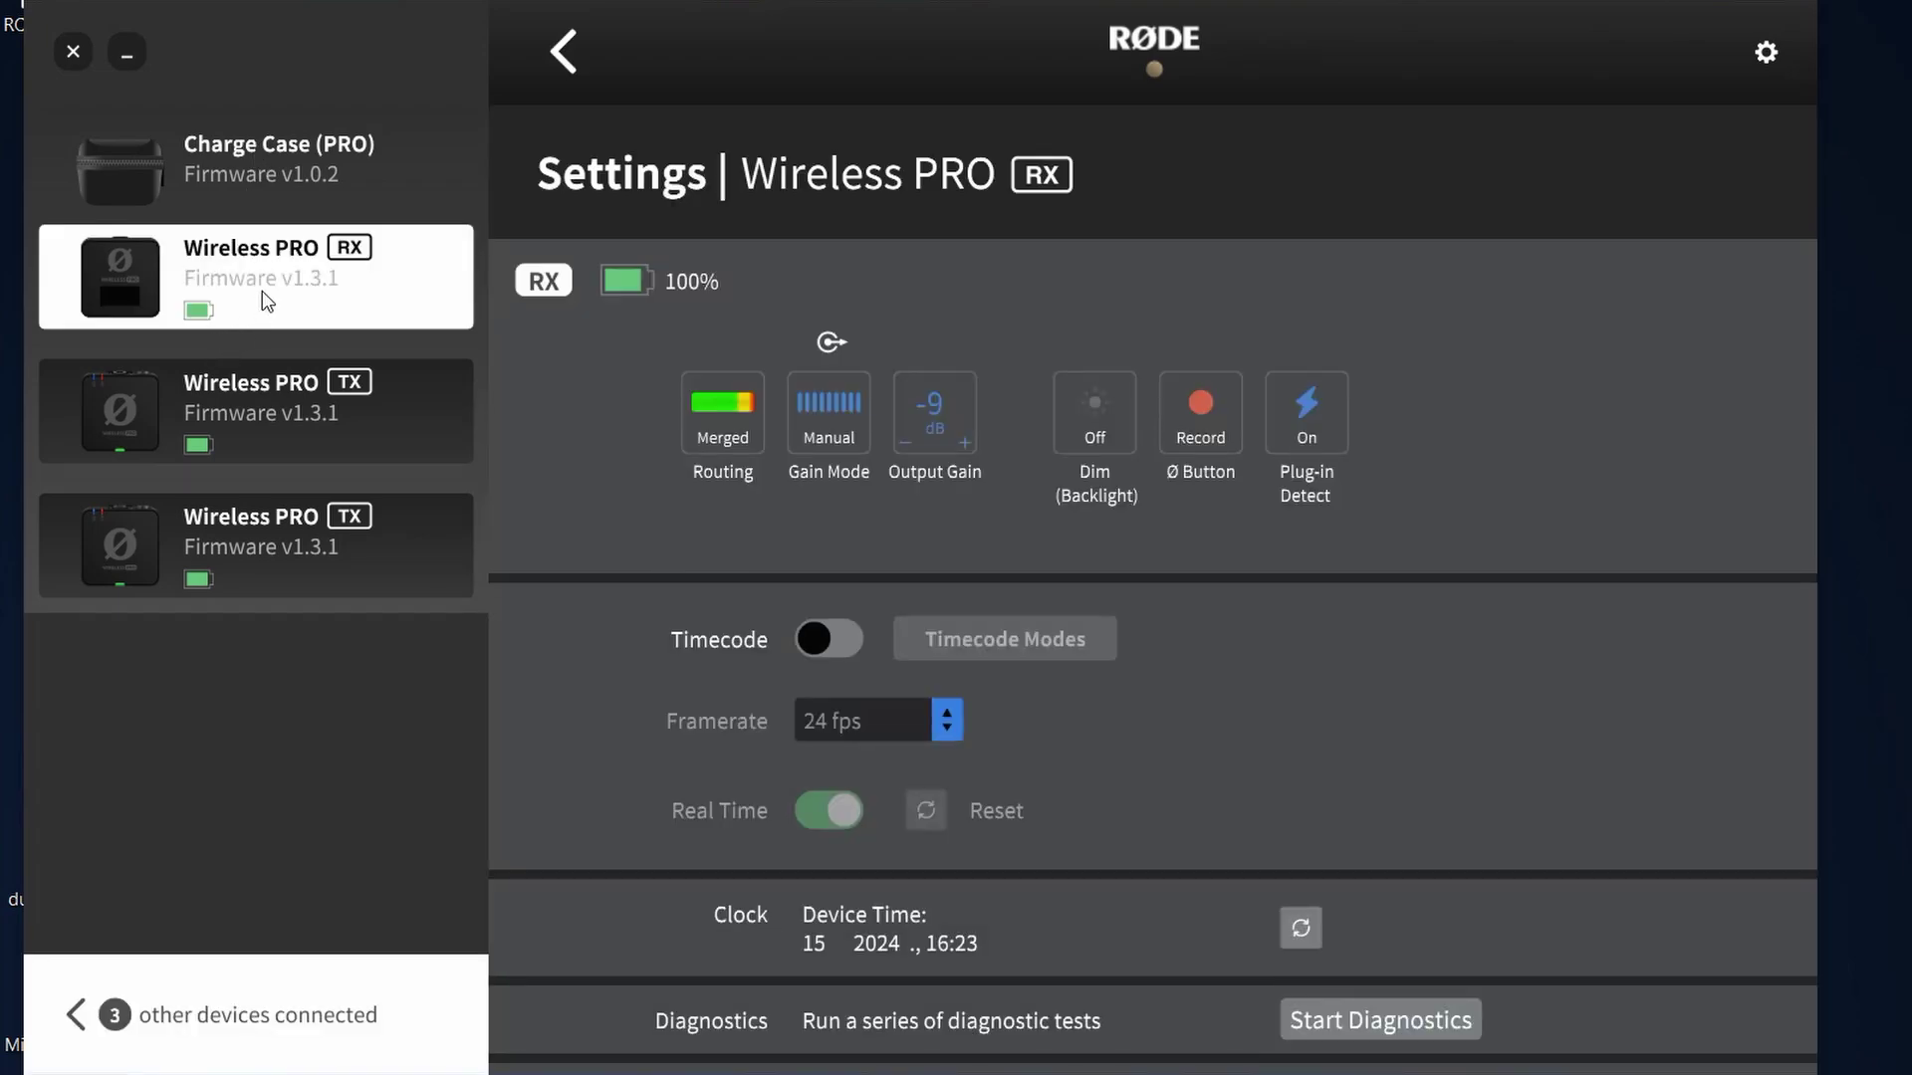
click(261, 408)
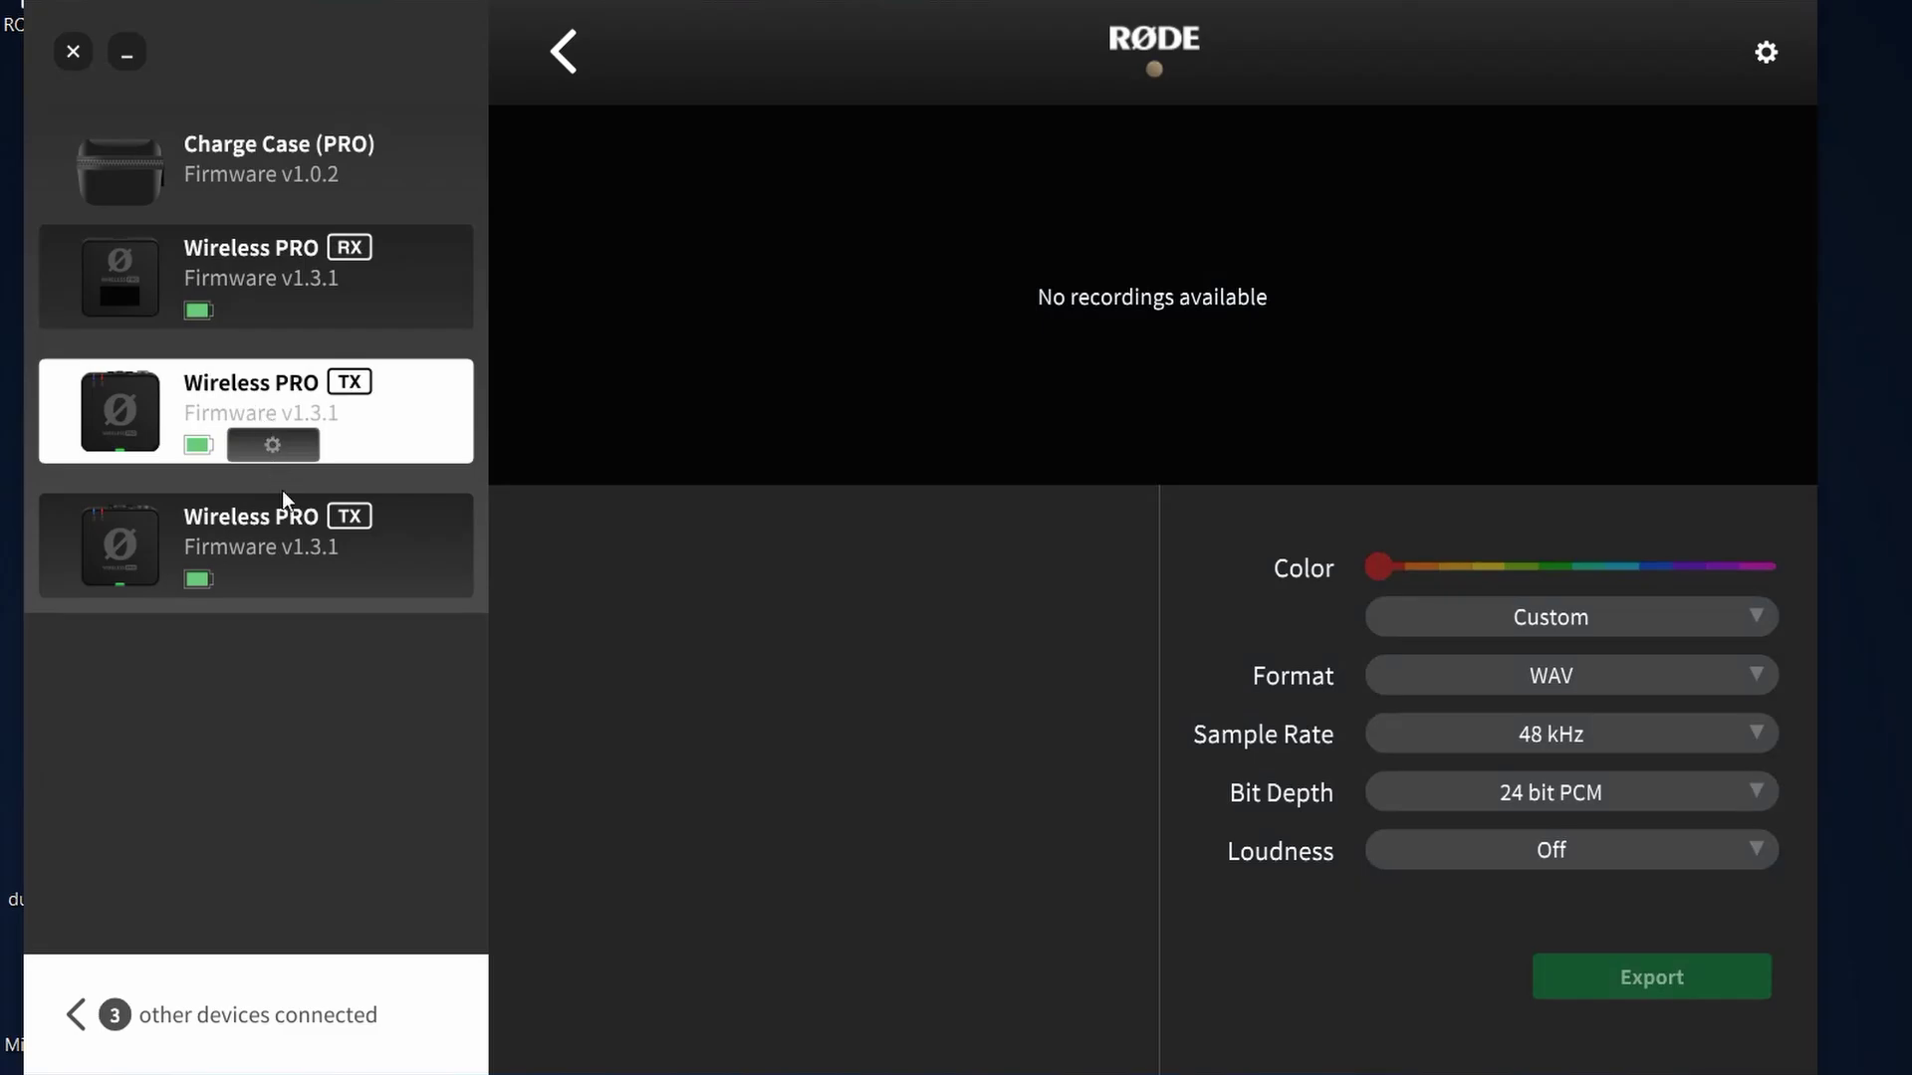
click(284, 537)
click(289, 412)
click(308, 291)
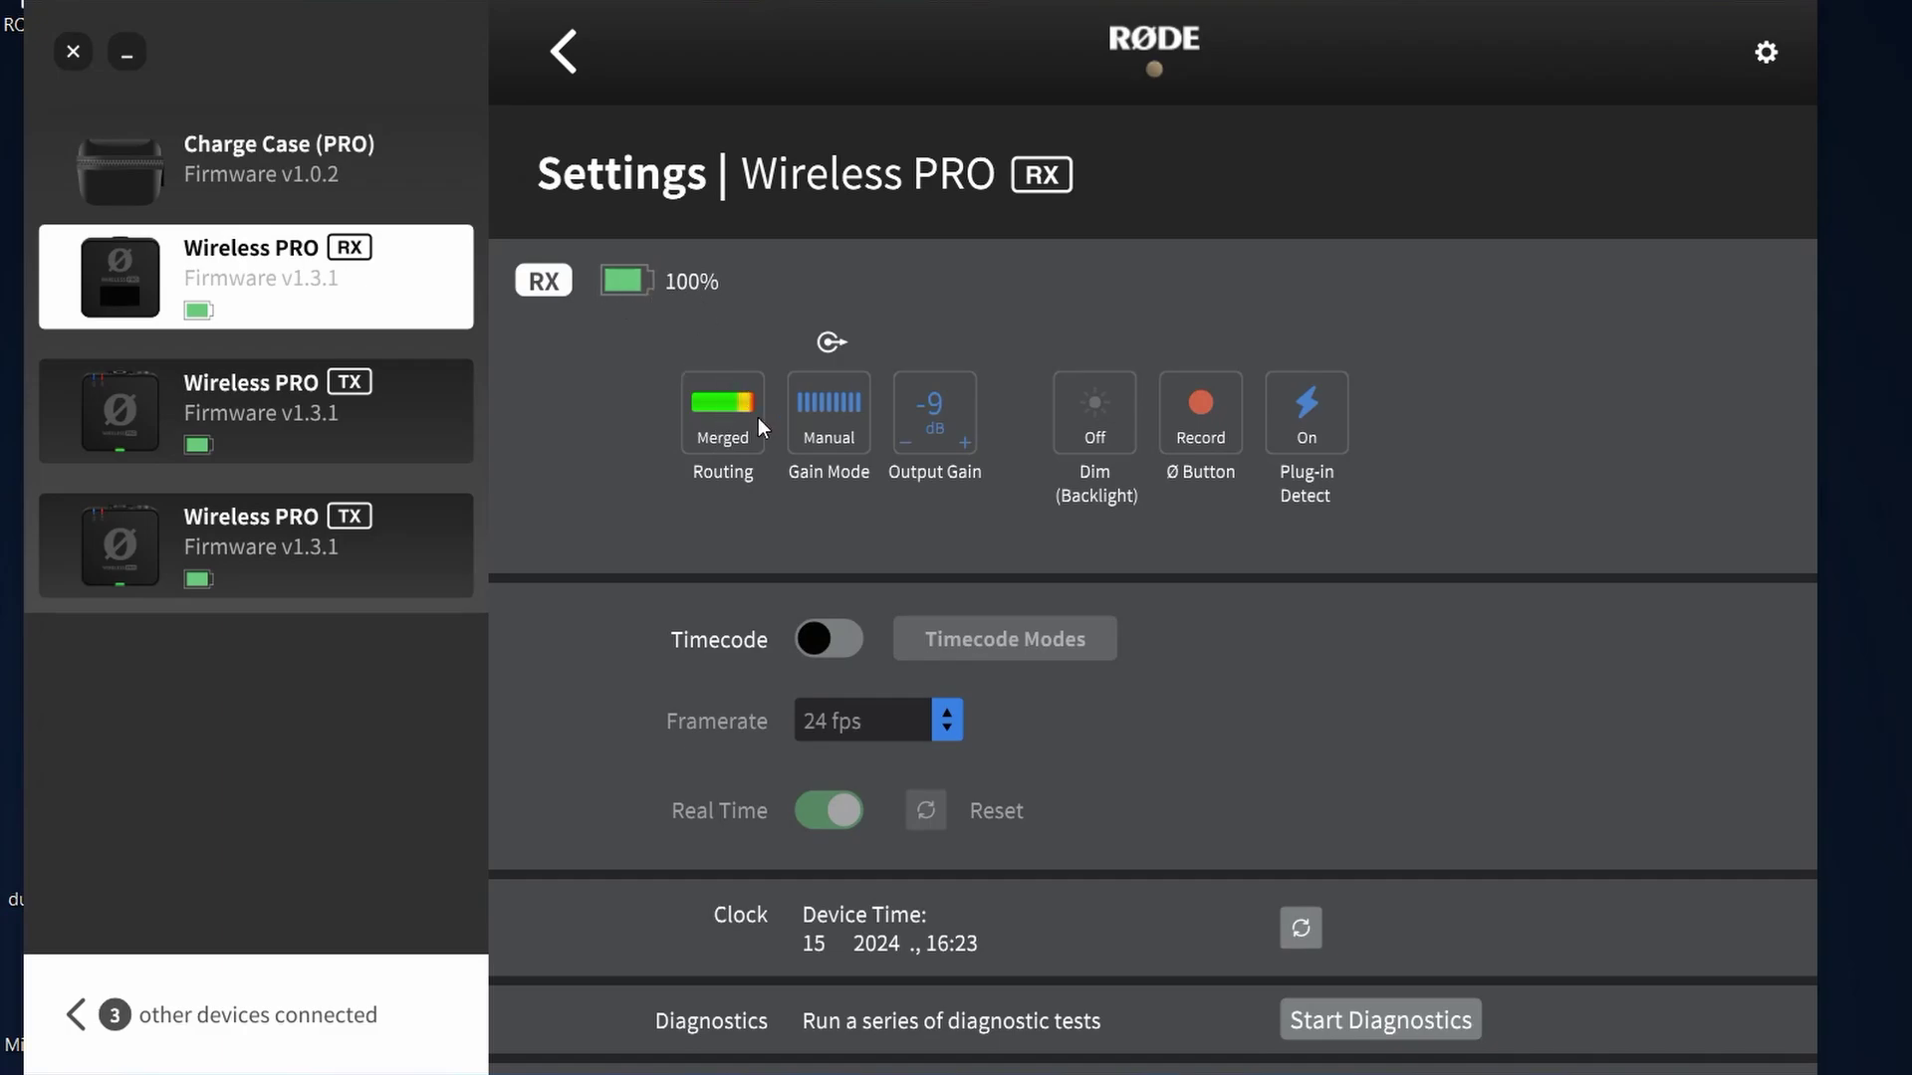
Review the receiver's Split, Safety and Merged routing modes and leave without applying a change.
click(716, 425)
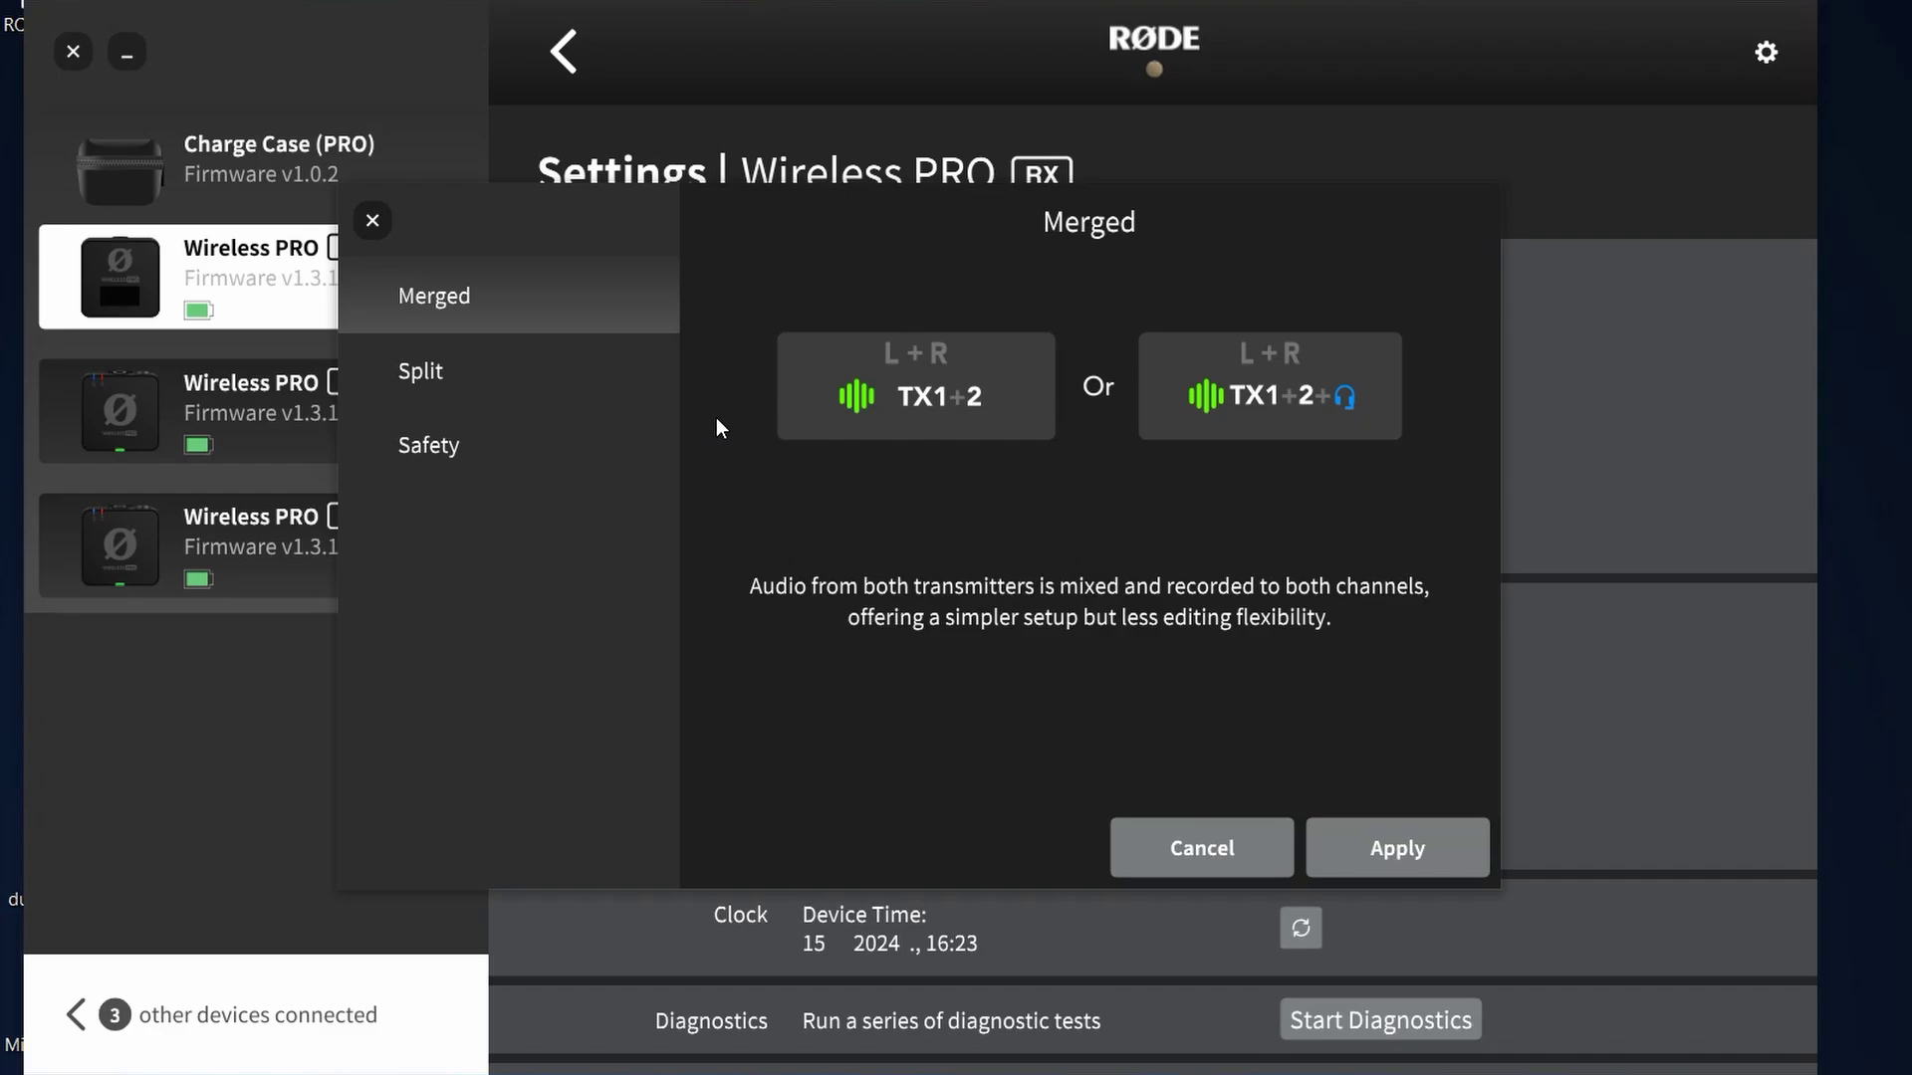
click(501, 396)
click(460, 446)
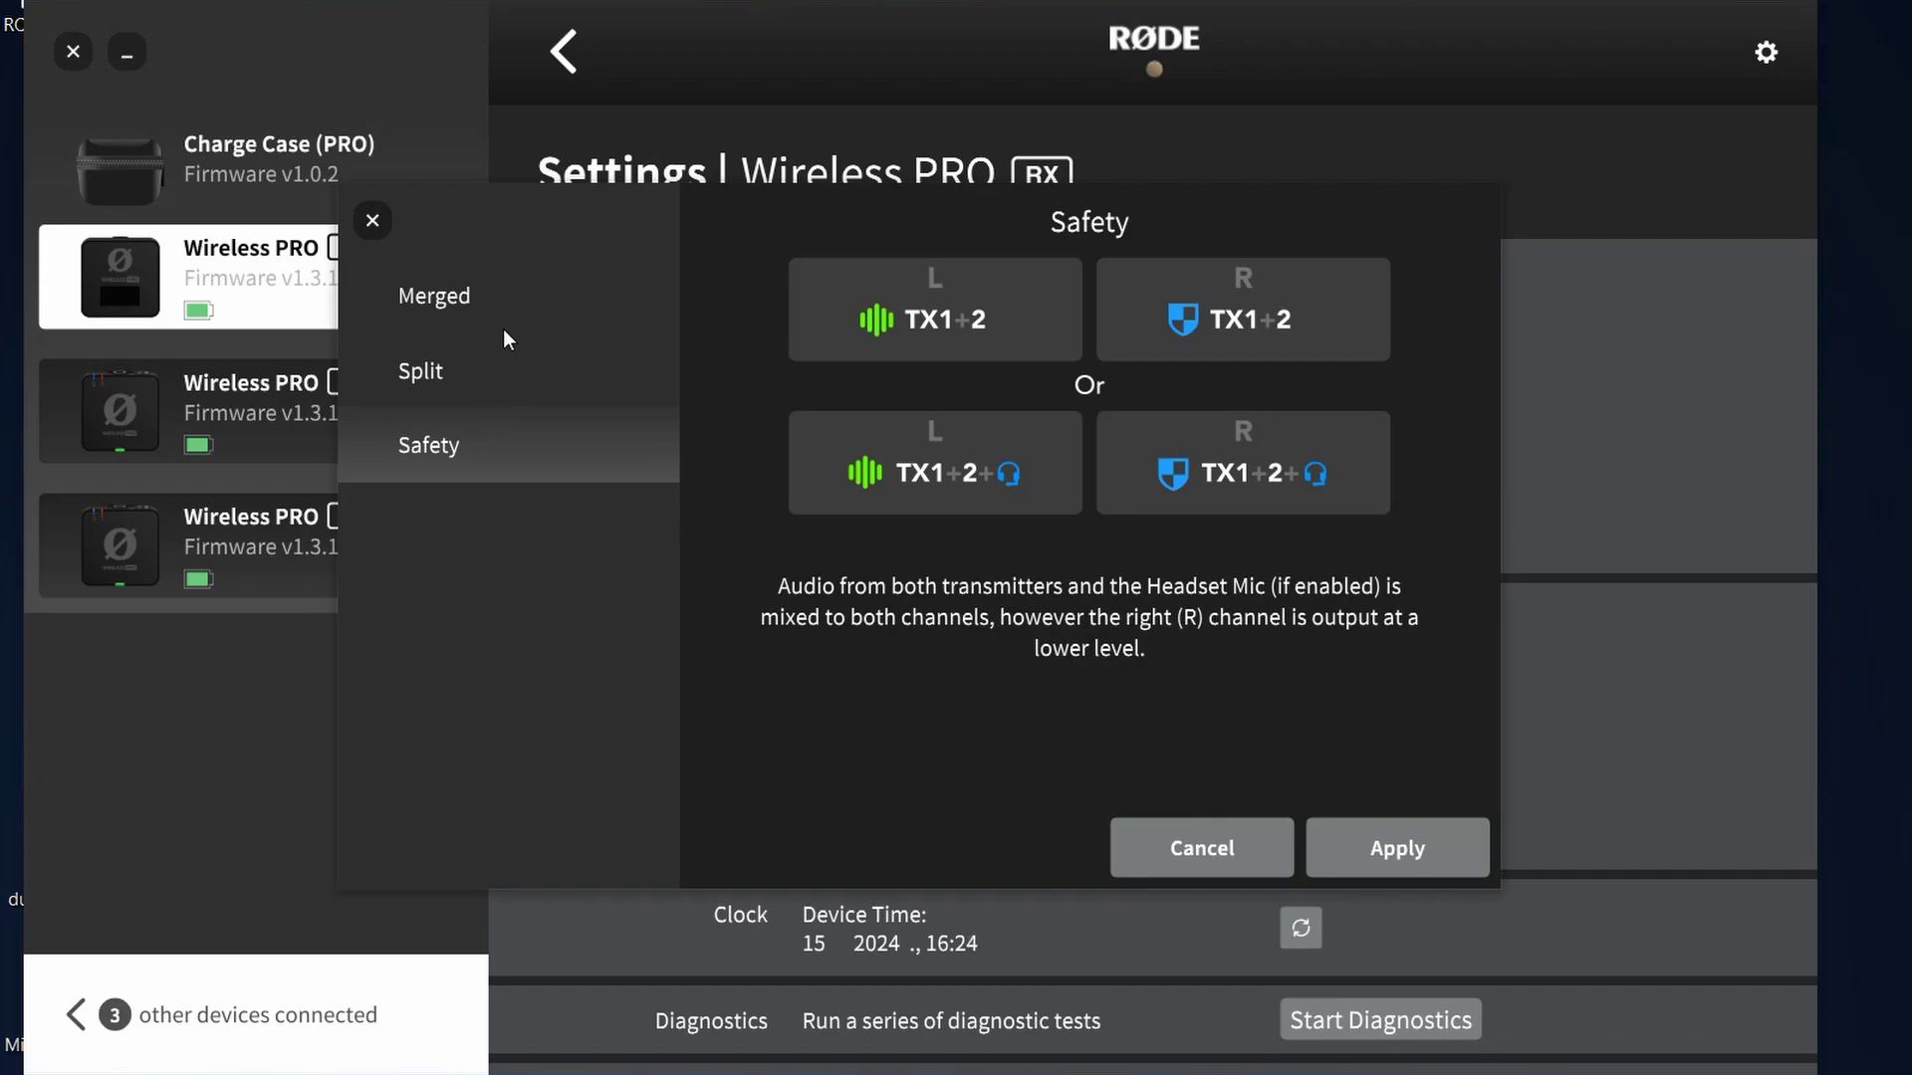
click(486, 368)
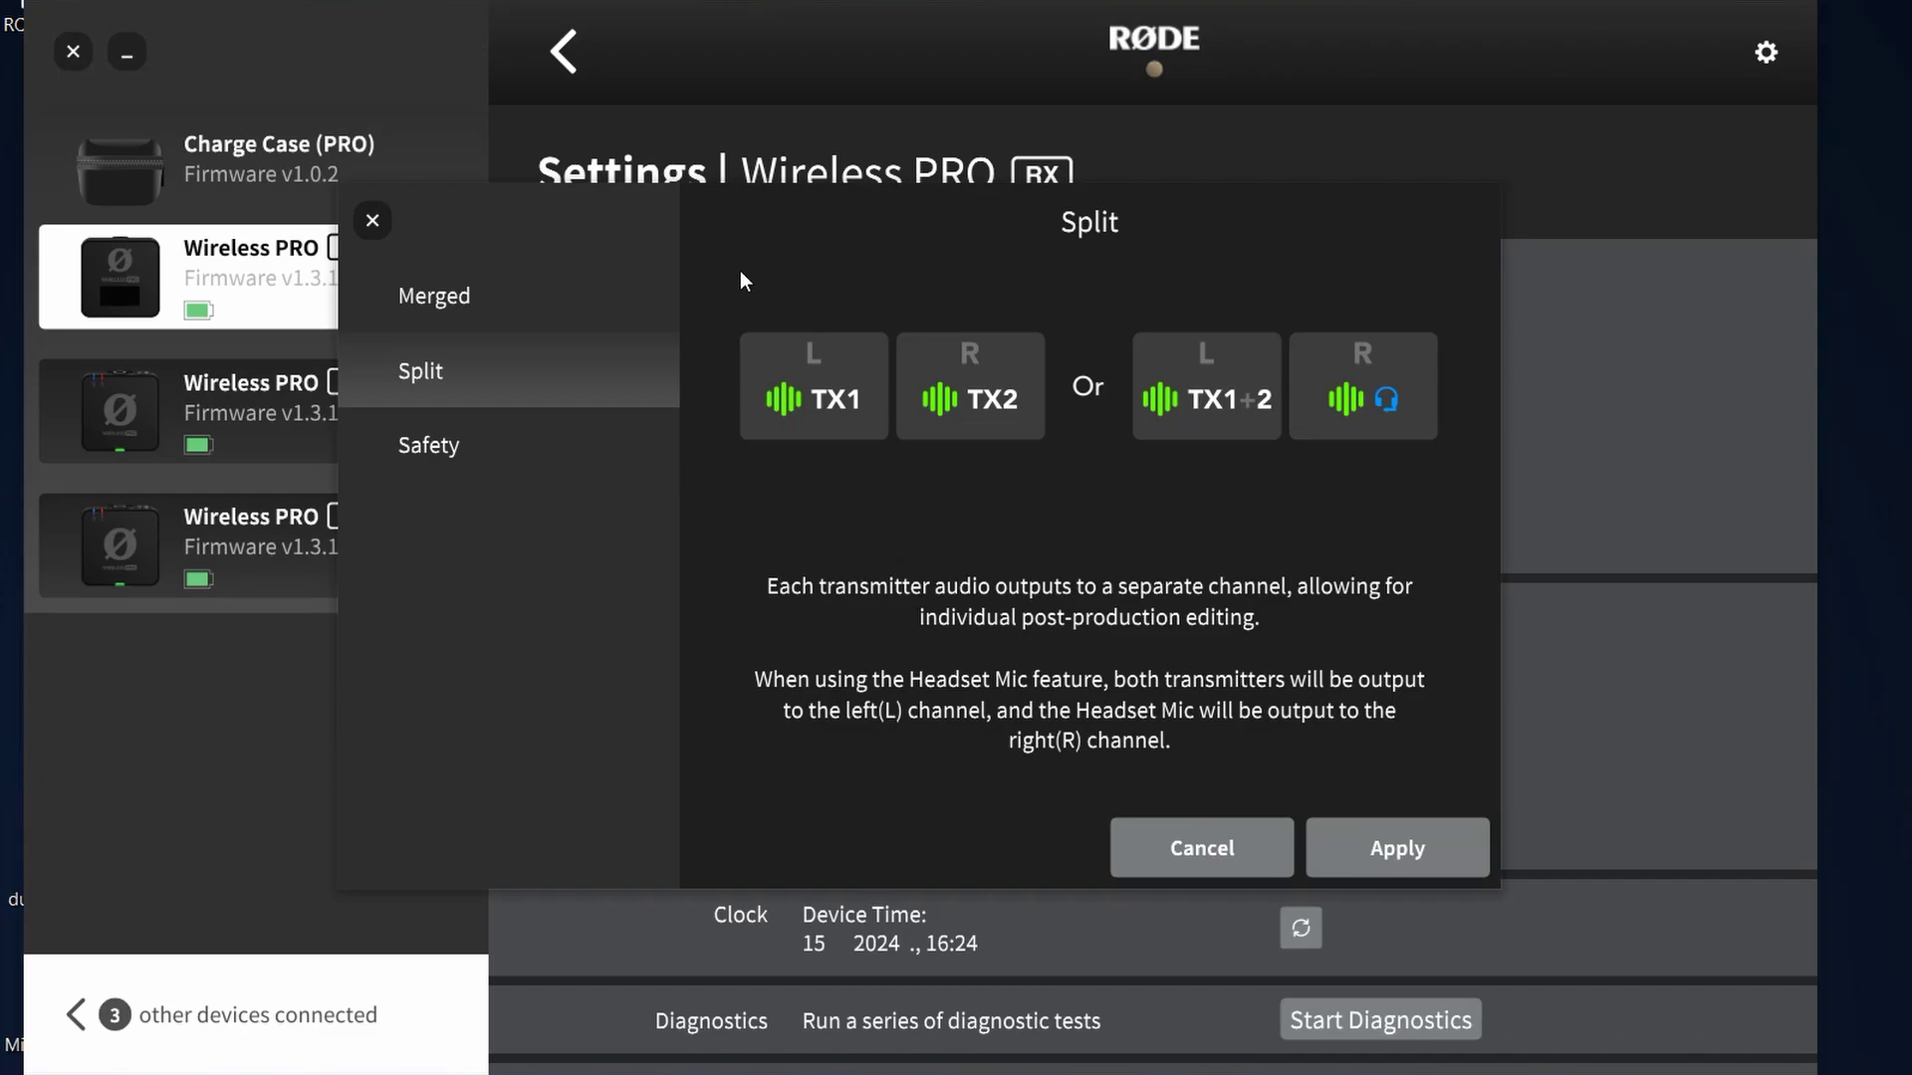
click(489, 316)
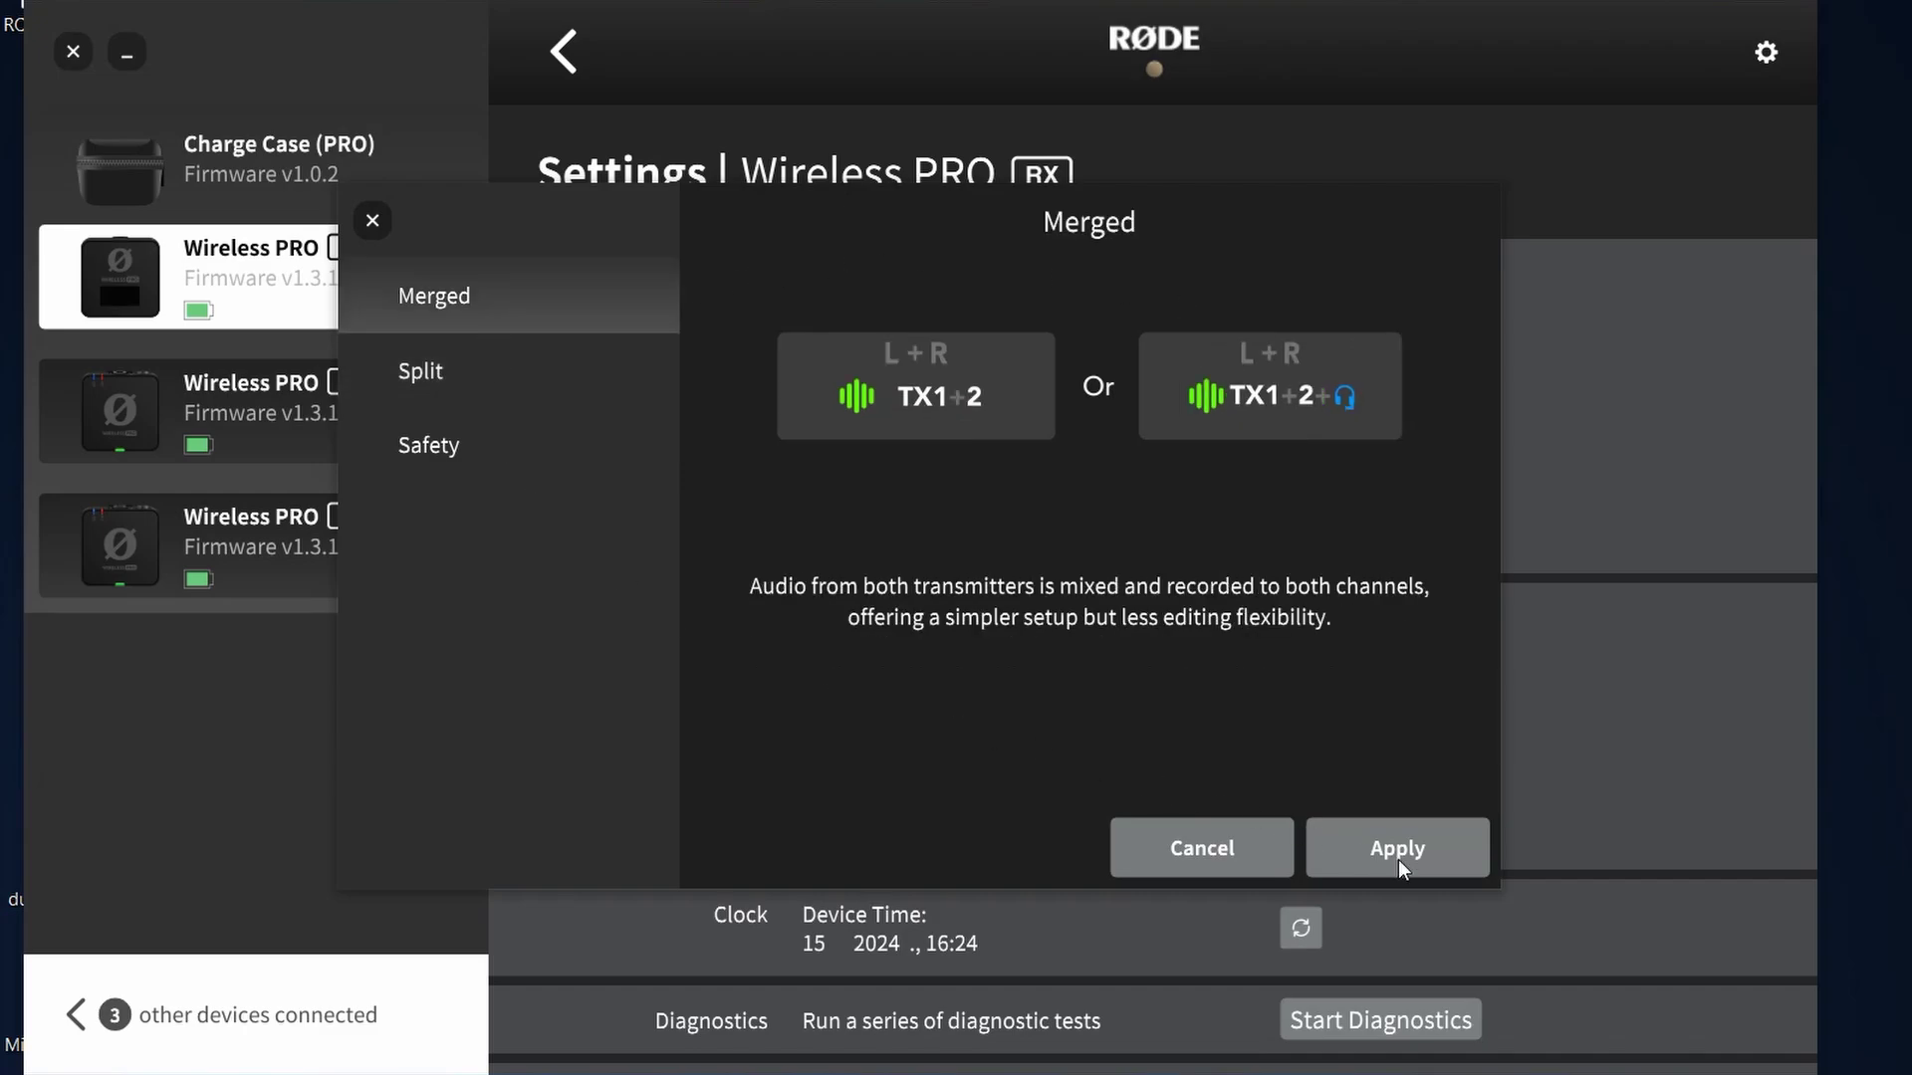
click(1223, 834)
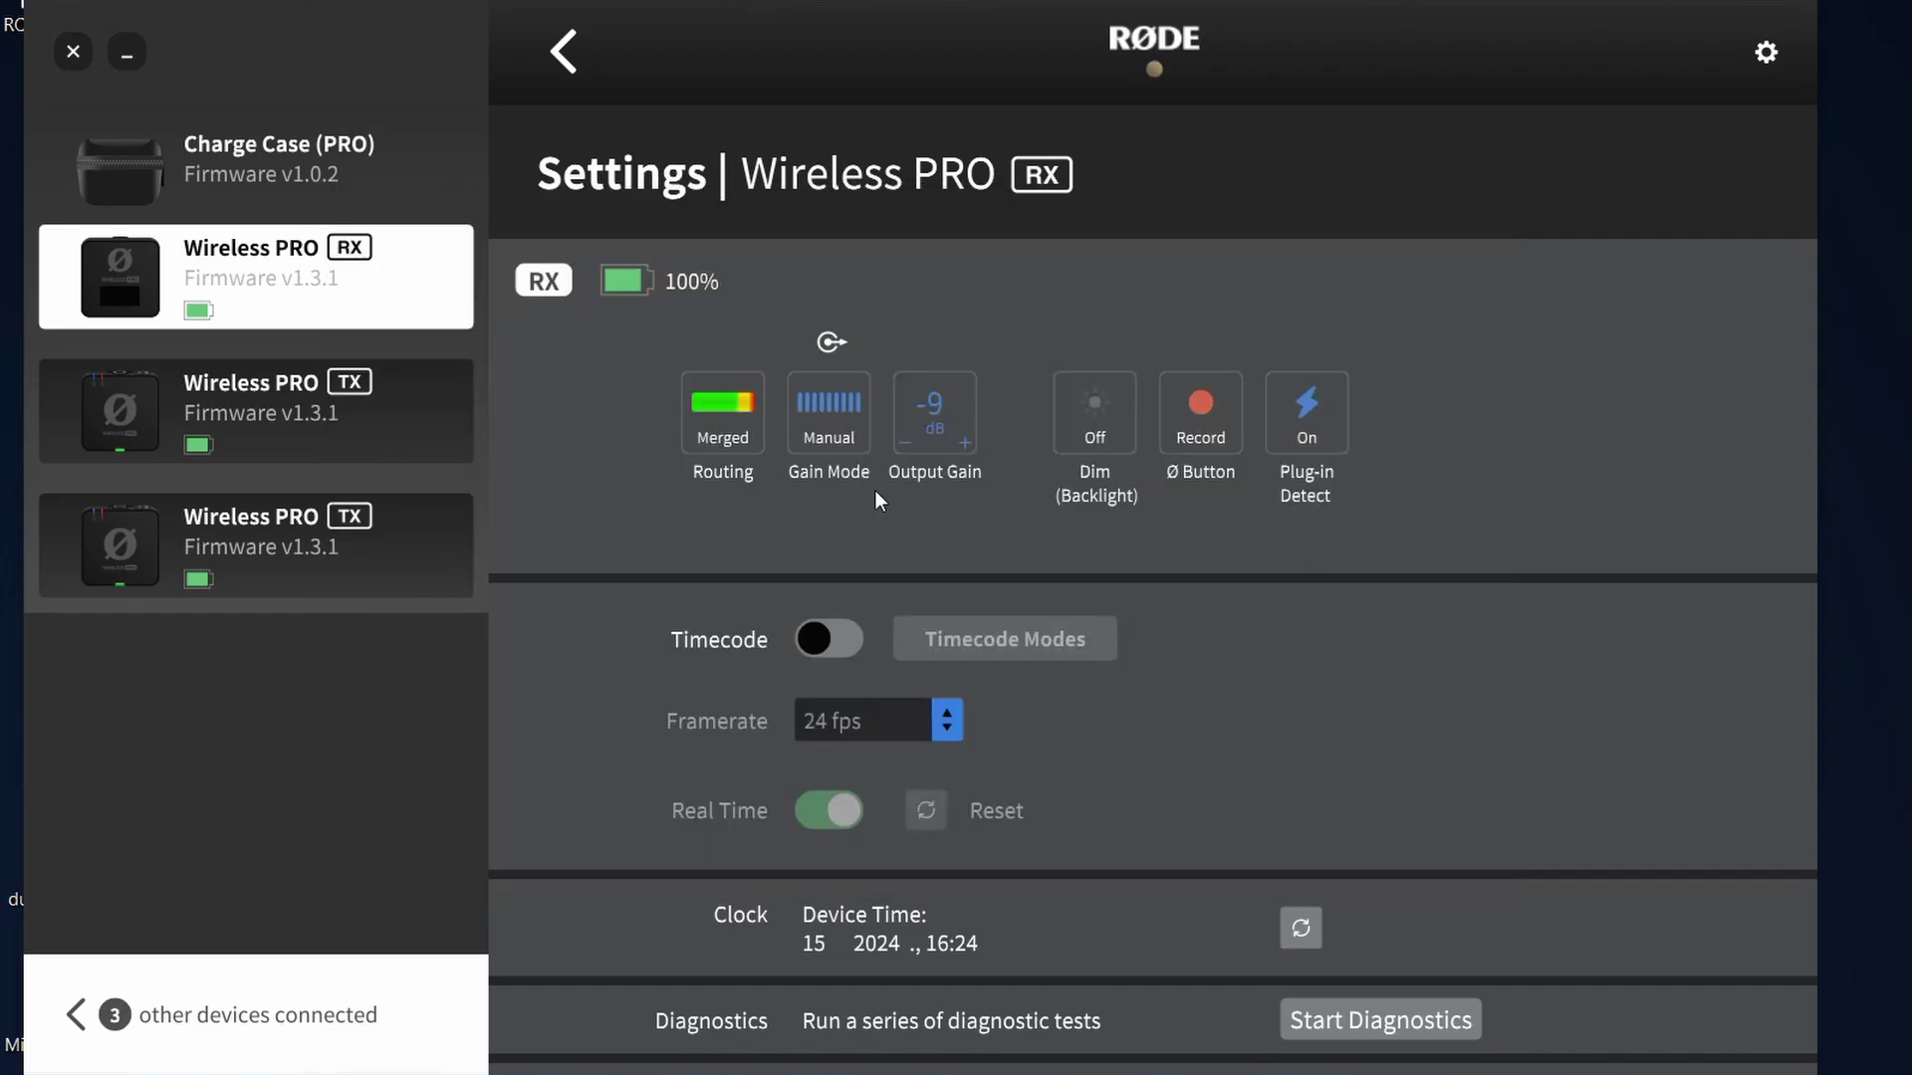
Review the receiver's gain mode options and keep Manual selected.
click(829, 428)
click(837, 428)
click(836, 423)
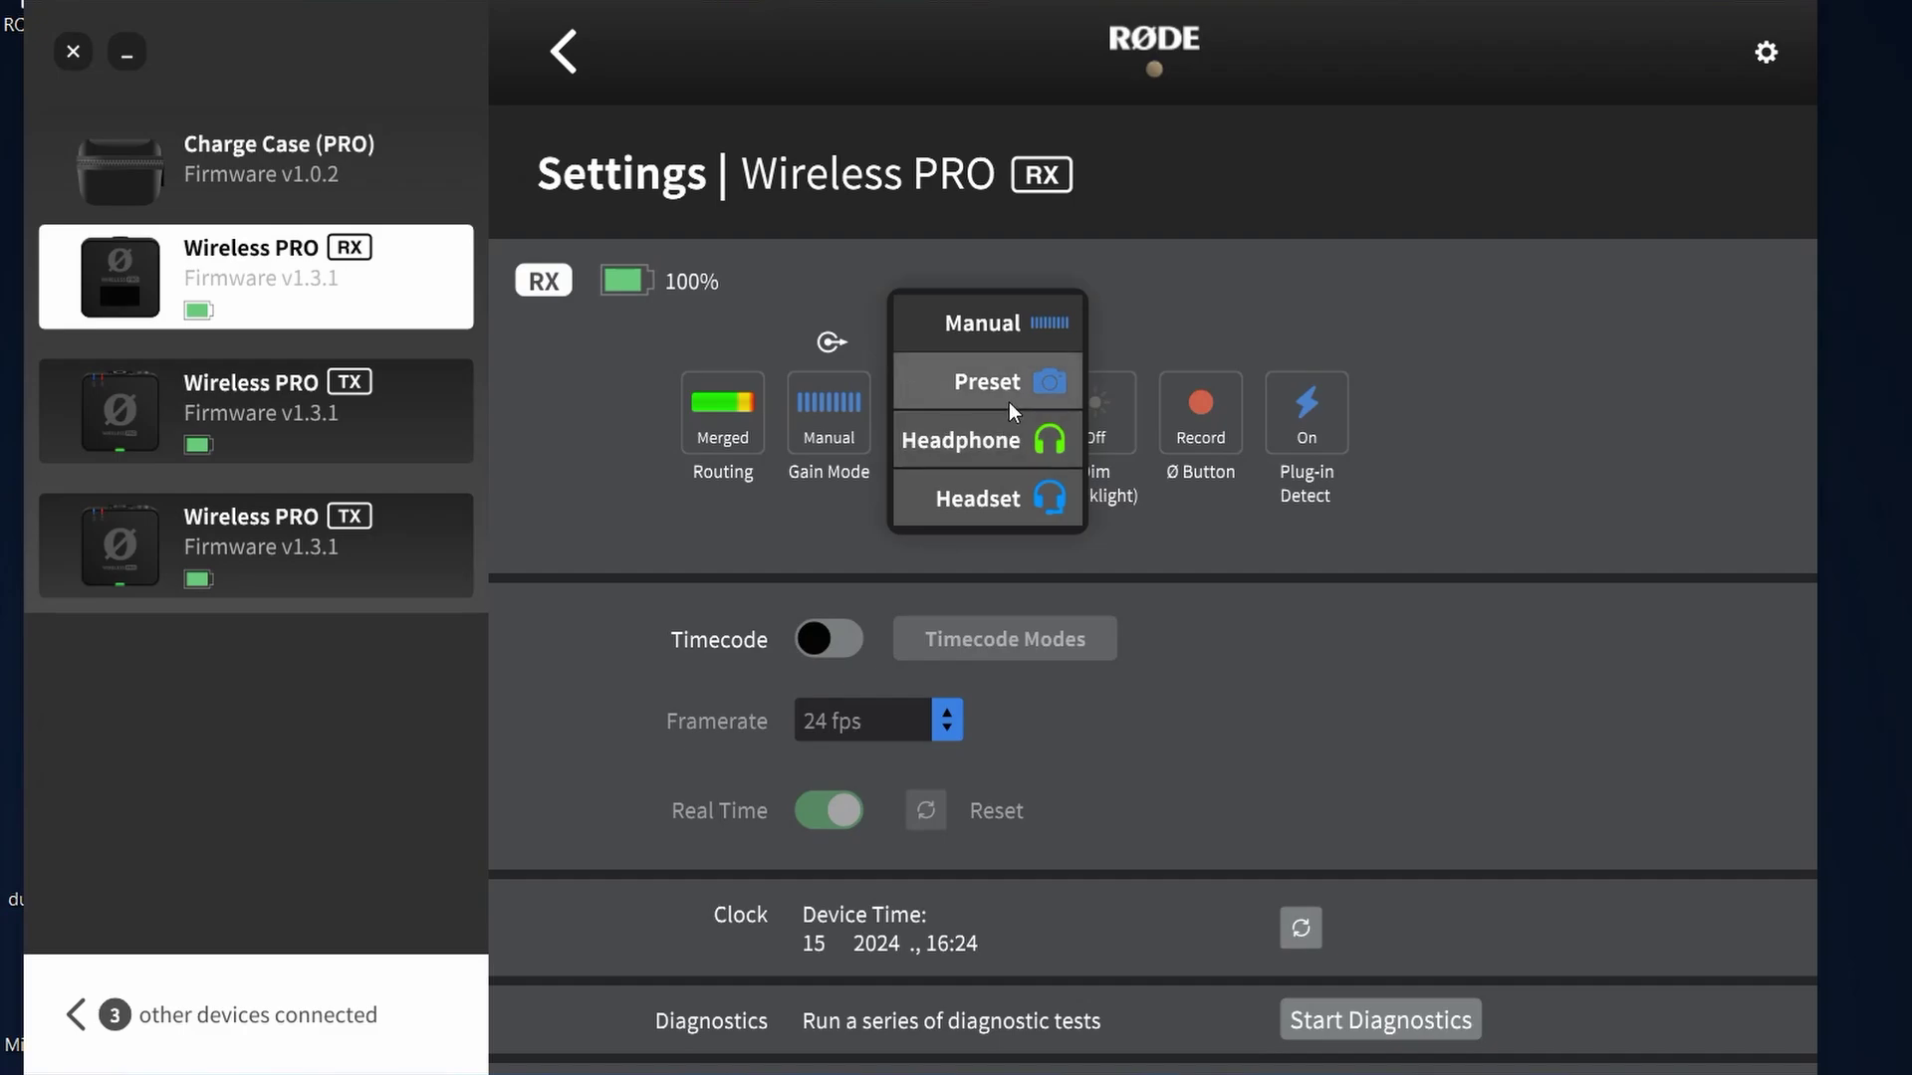
click(1016, 333)
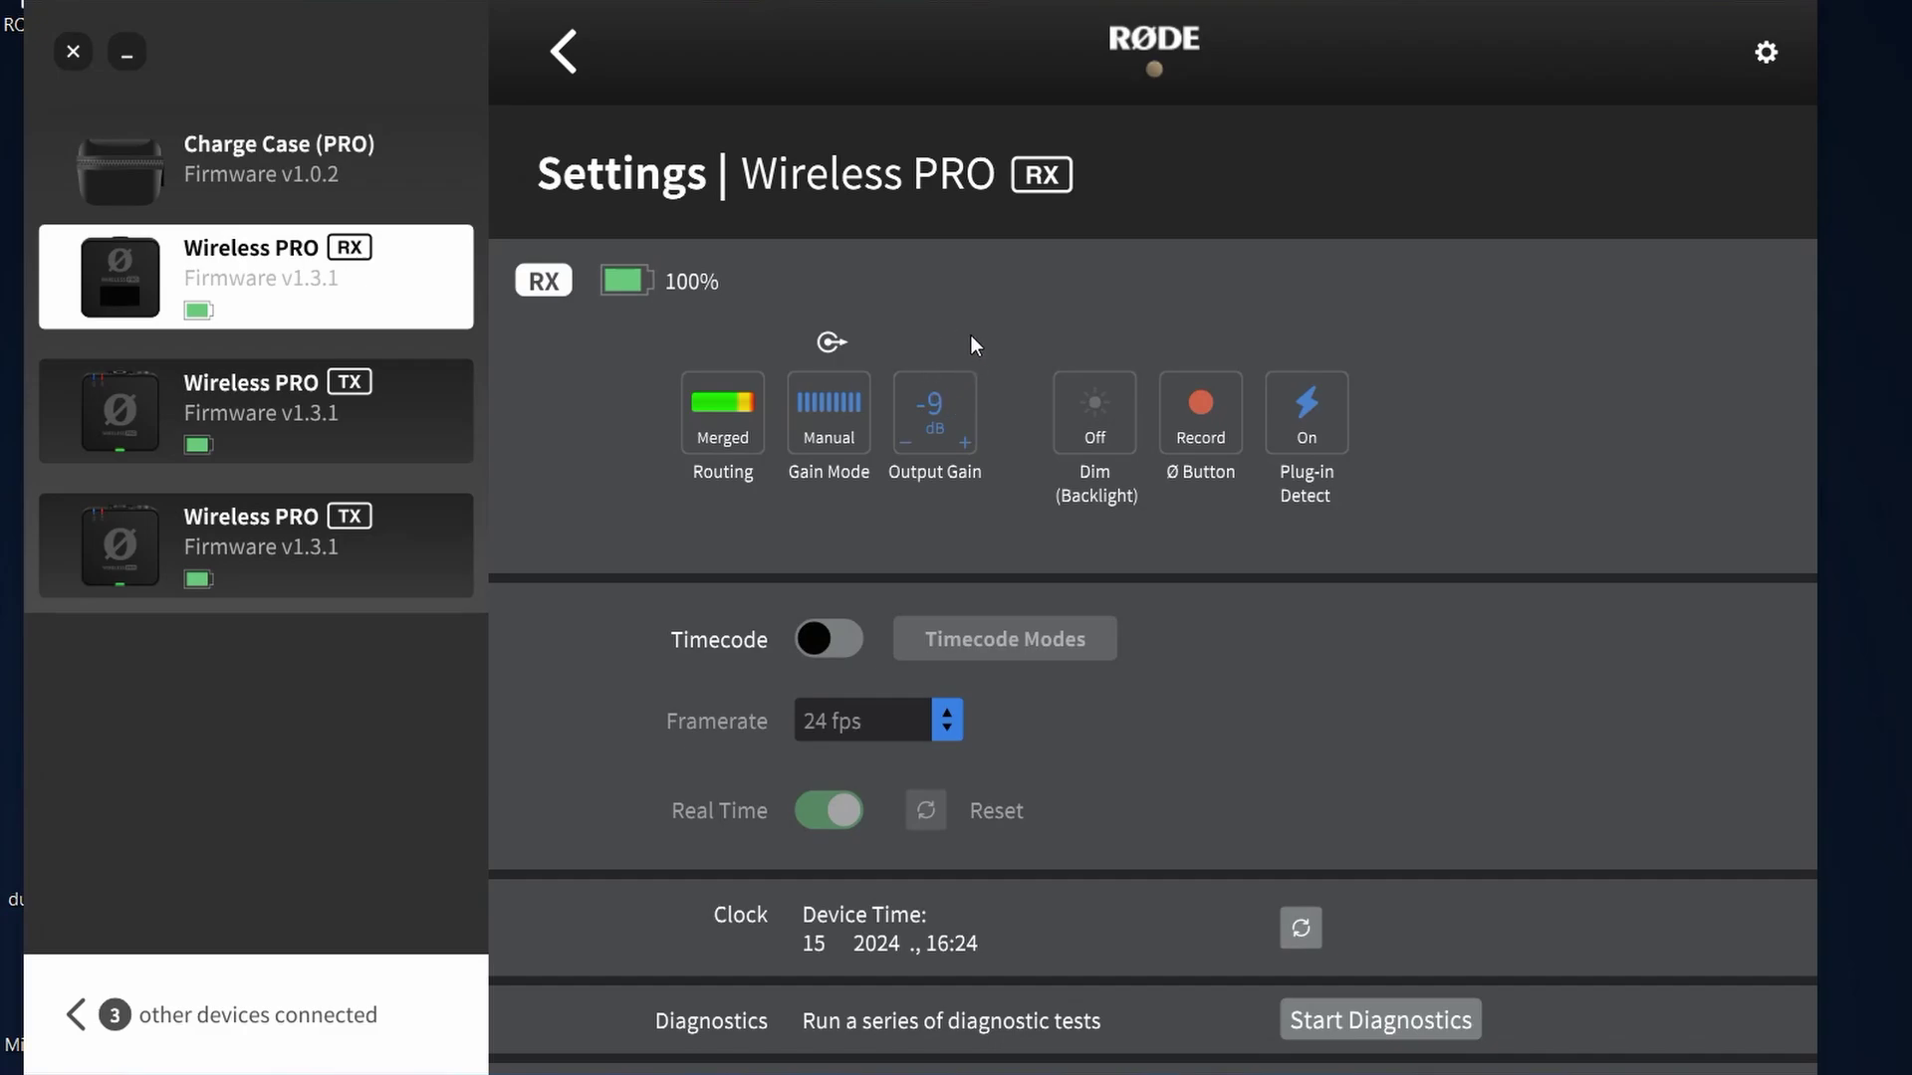
Set the receiver's gain mode to Preset.
click(851, 440)
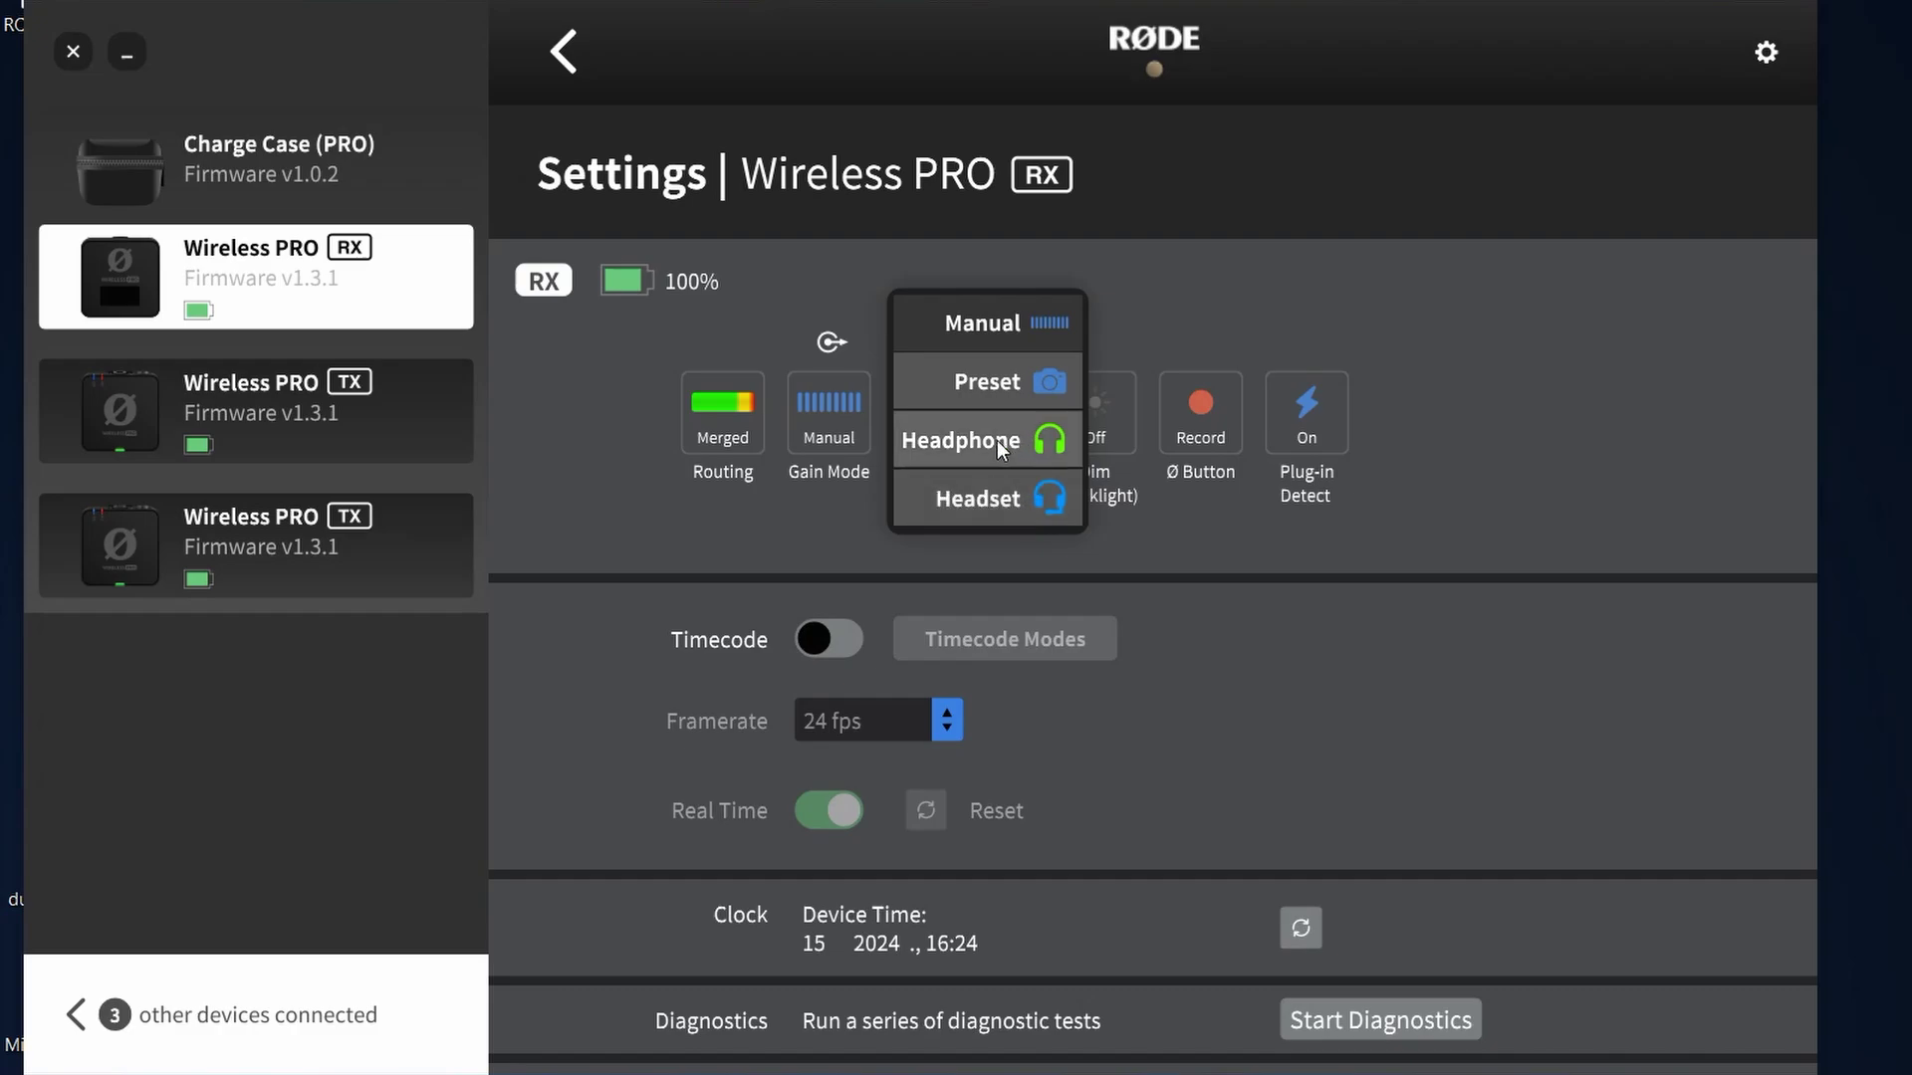
click(1013, 385)
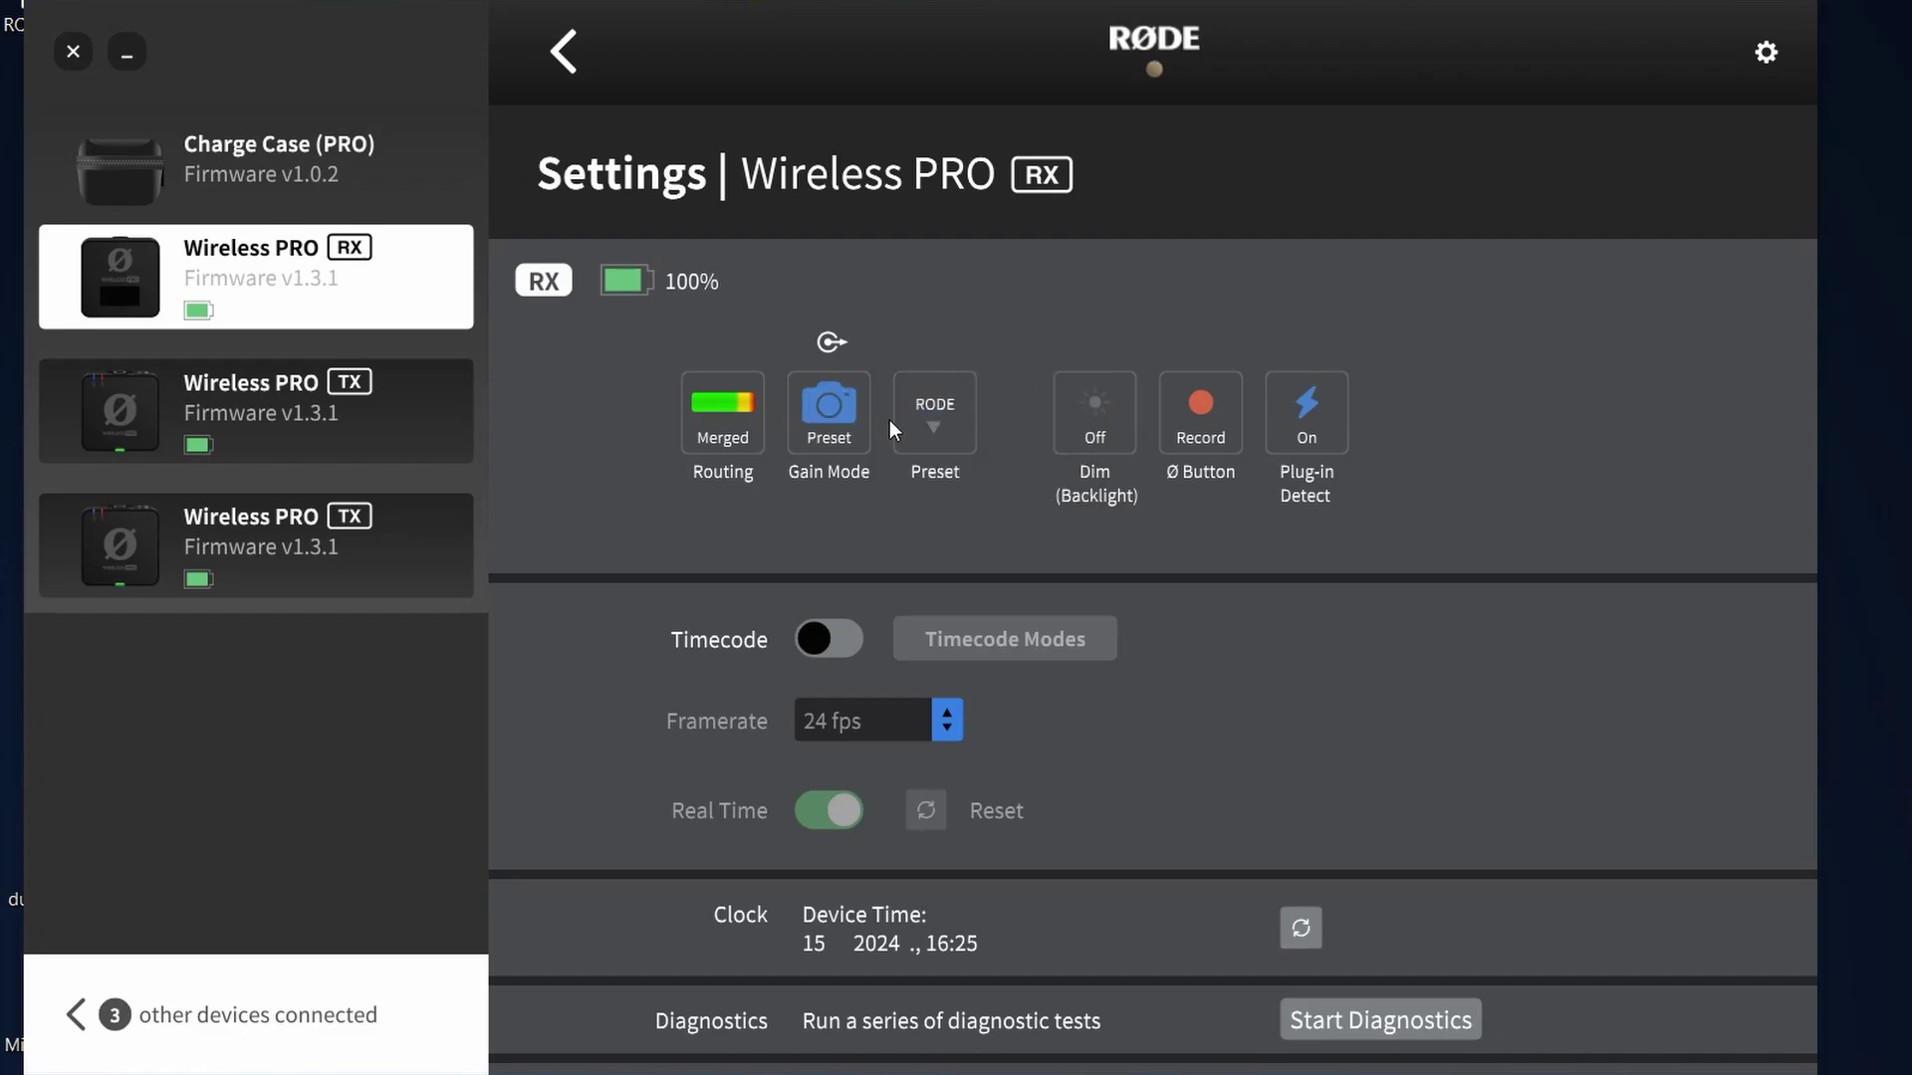
click(840, 421)
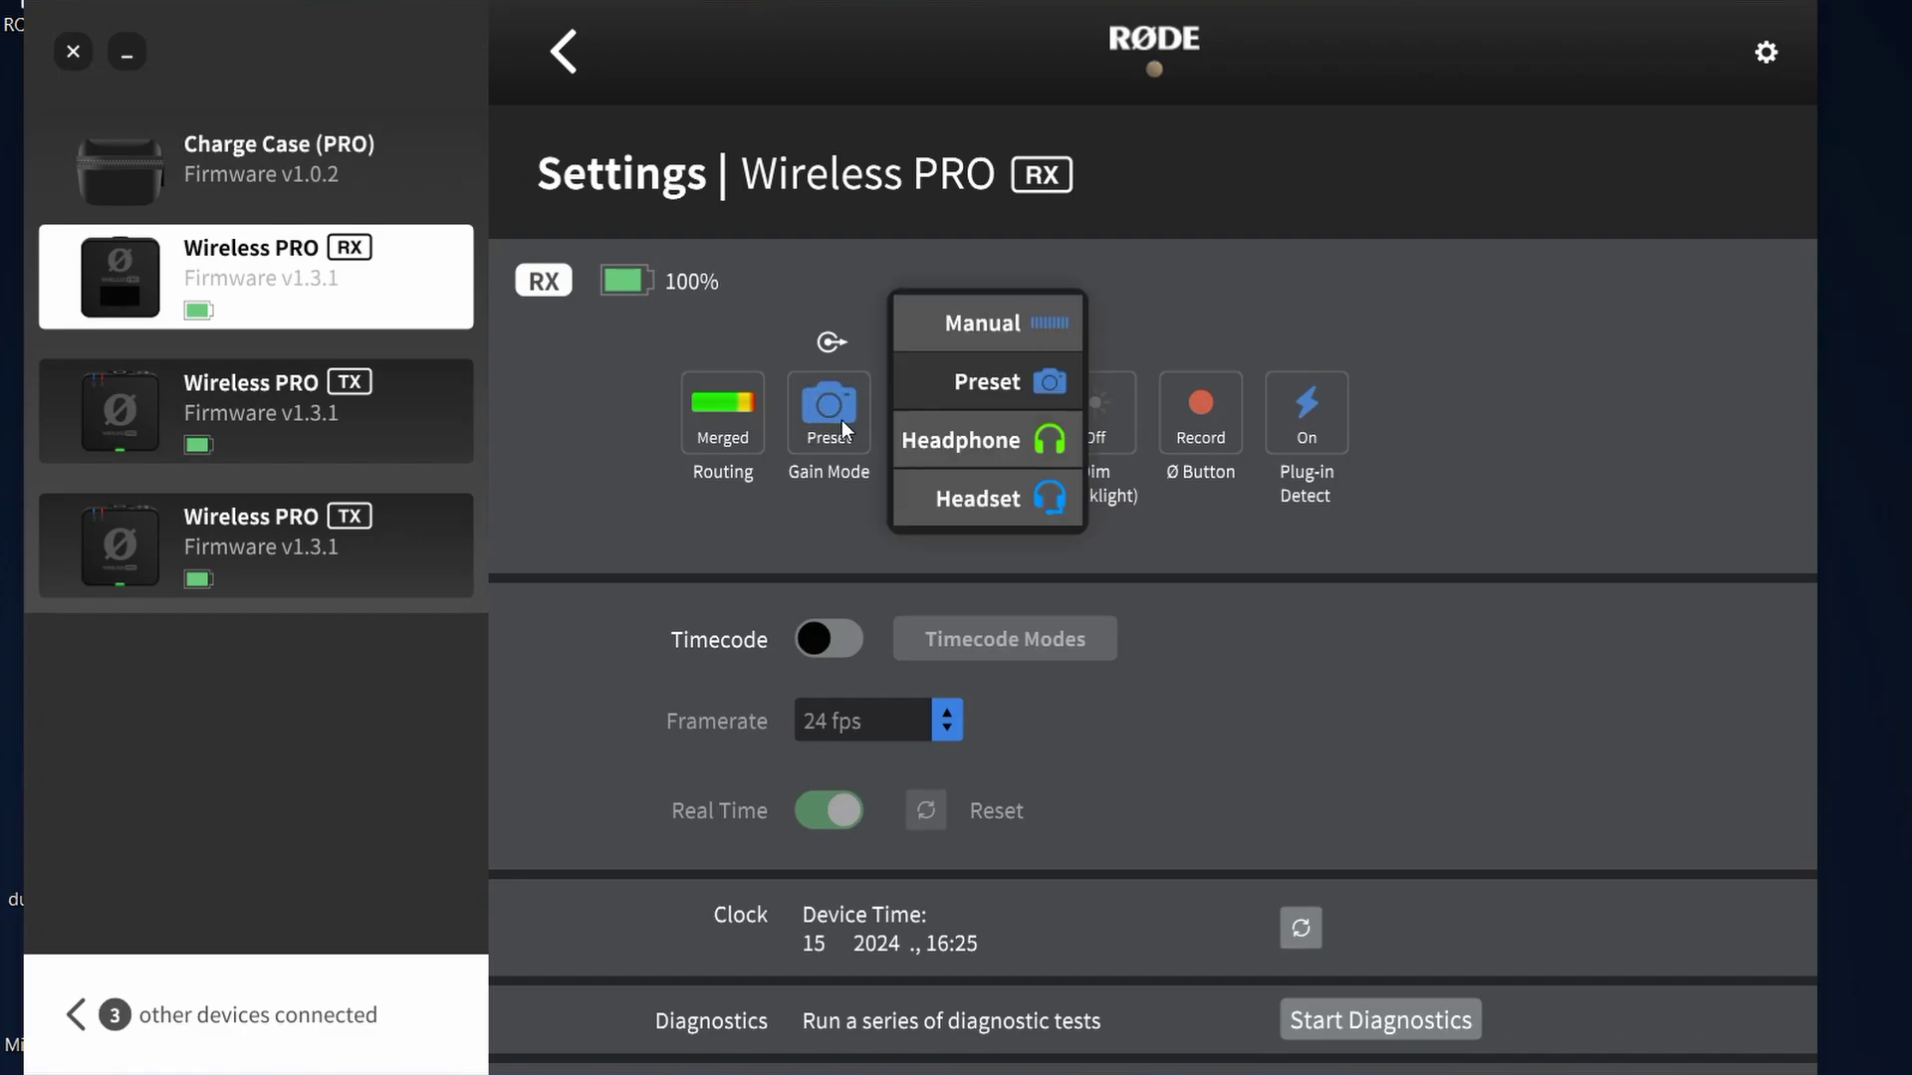
click(1020, 394)
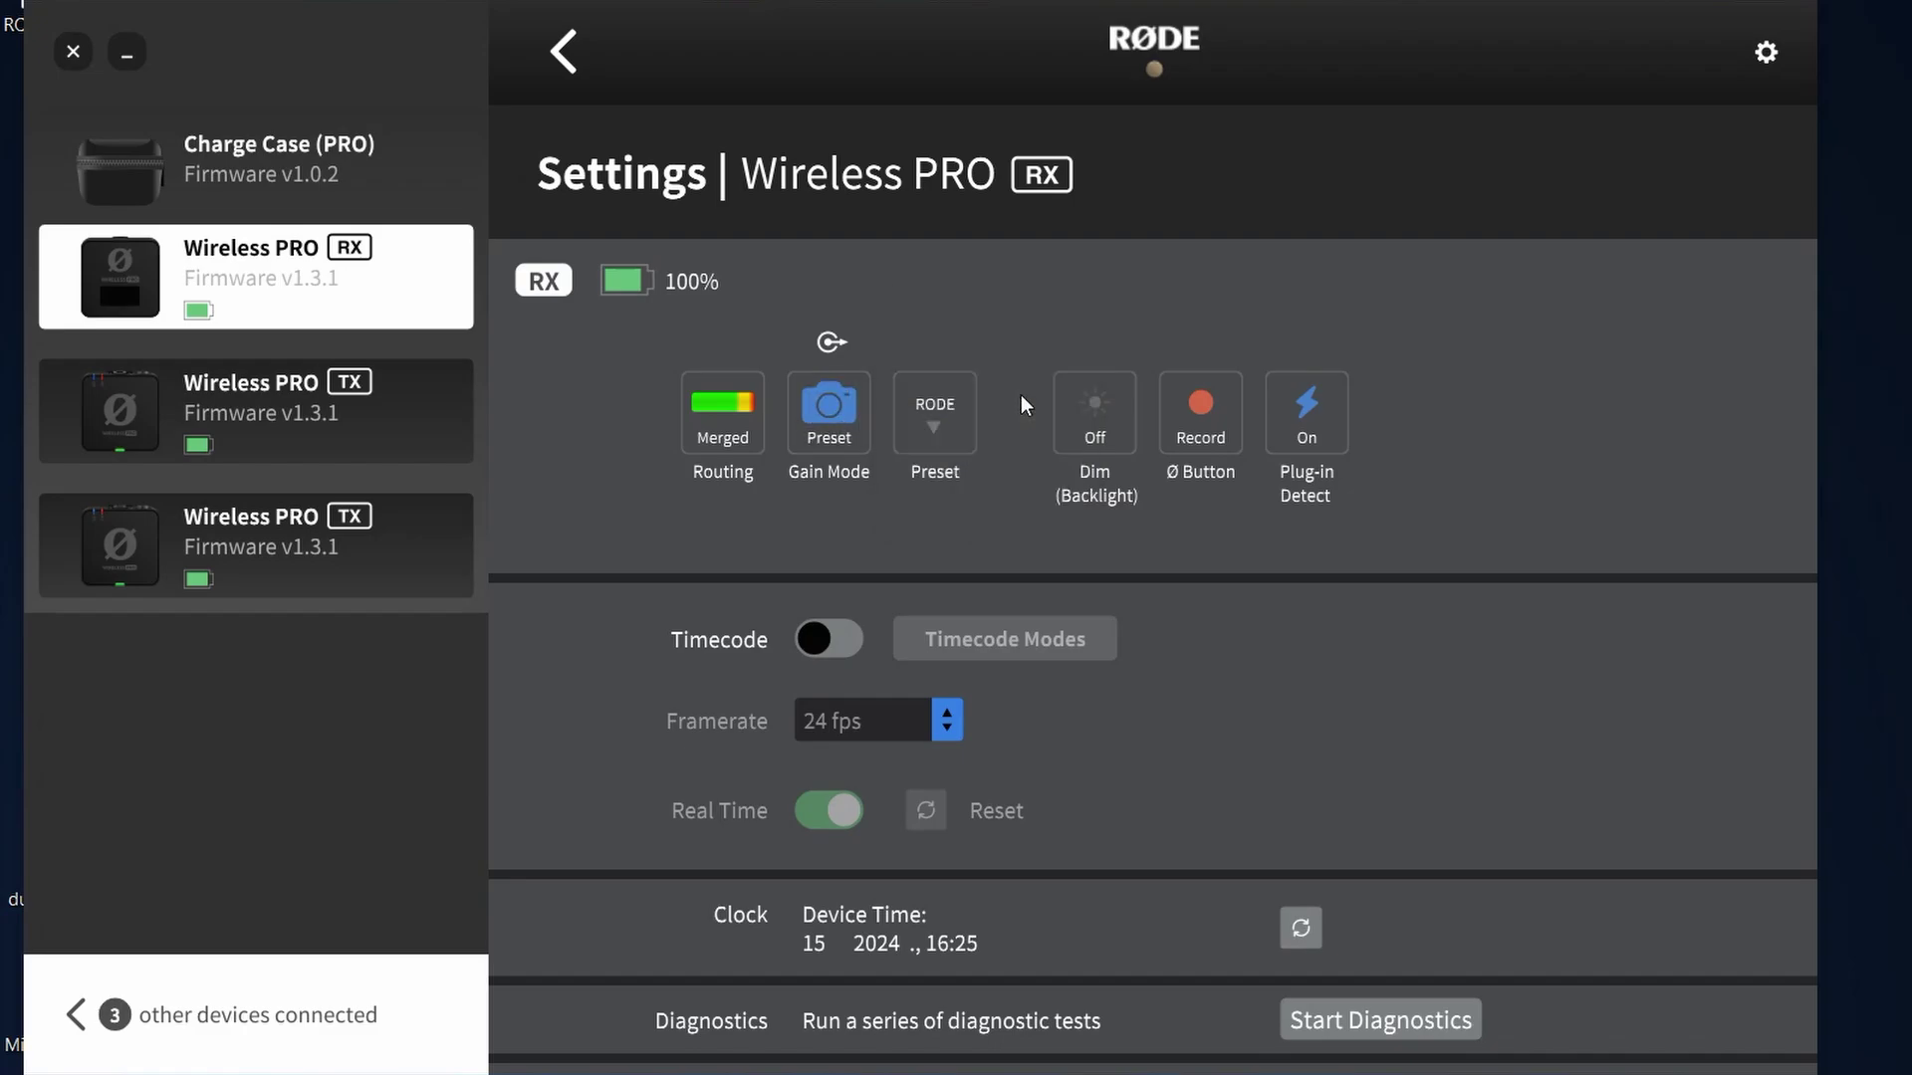
Start adding a GoPro preset for the Hero 9-Hero 10 with Media Mod, and cancel before adding it.
click(952, 416)
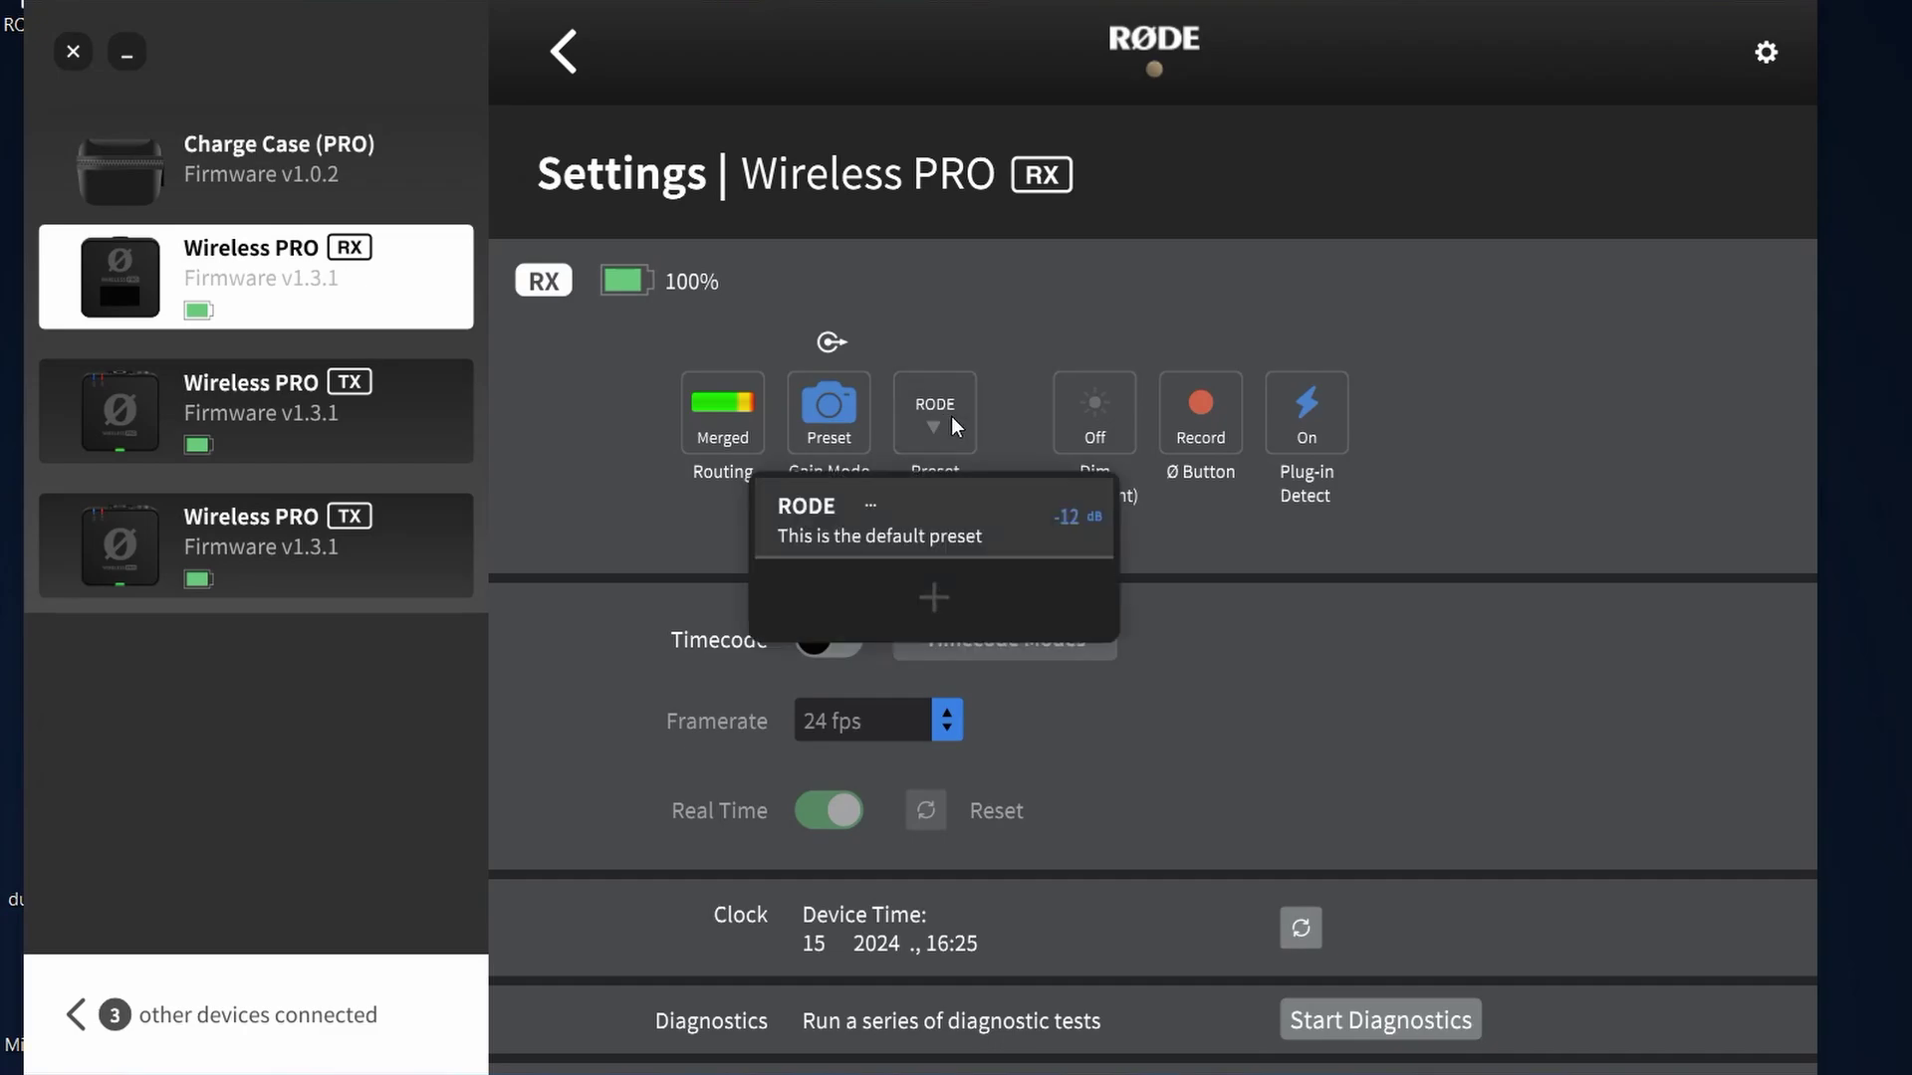
click(940, 608)
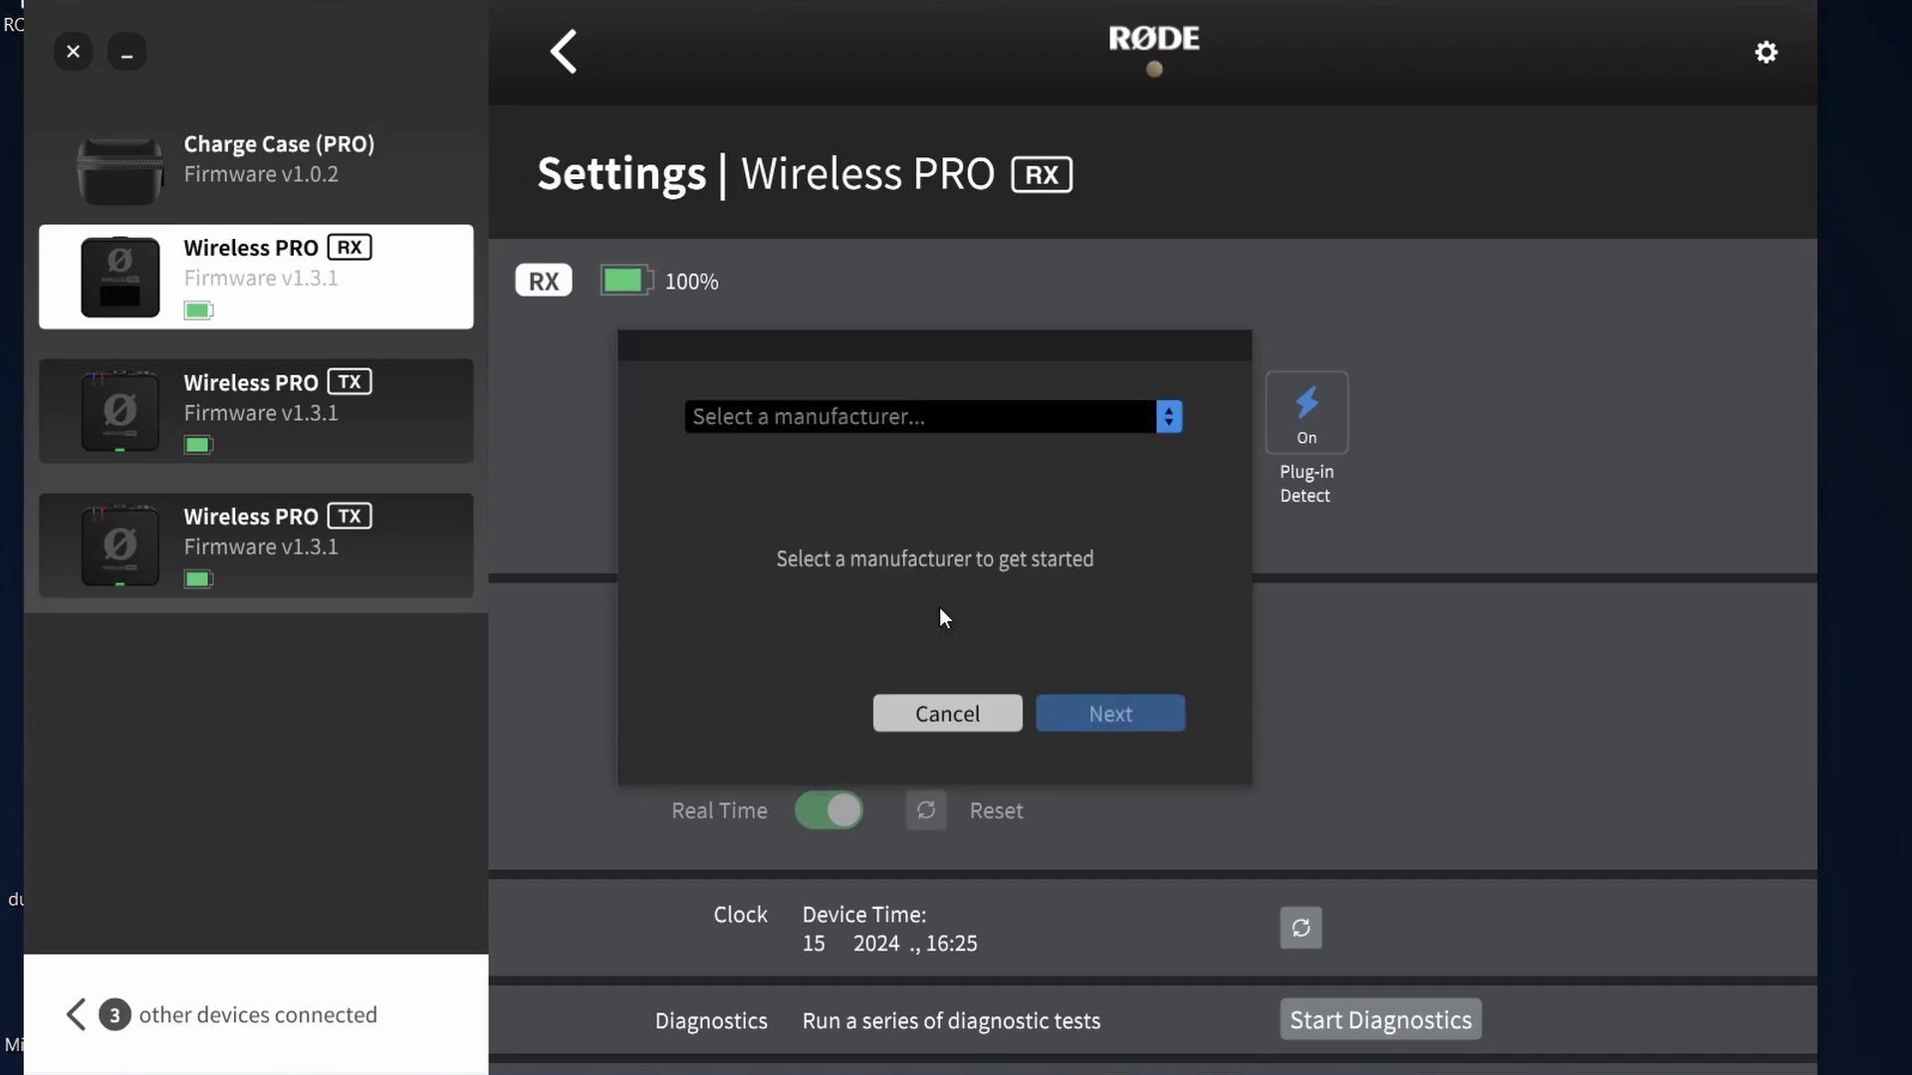
click(1162, 422)
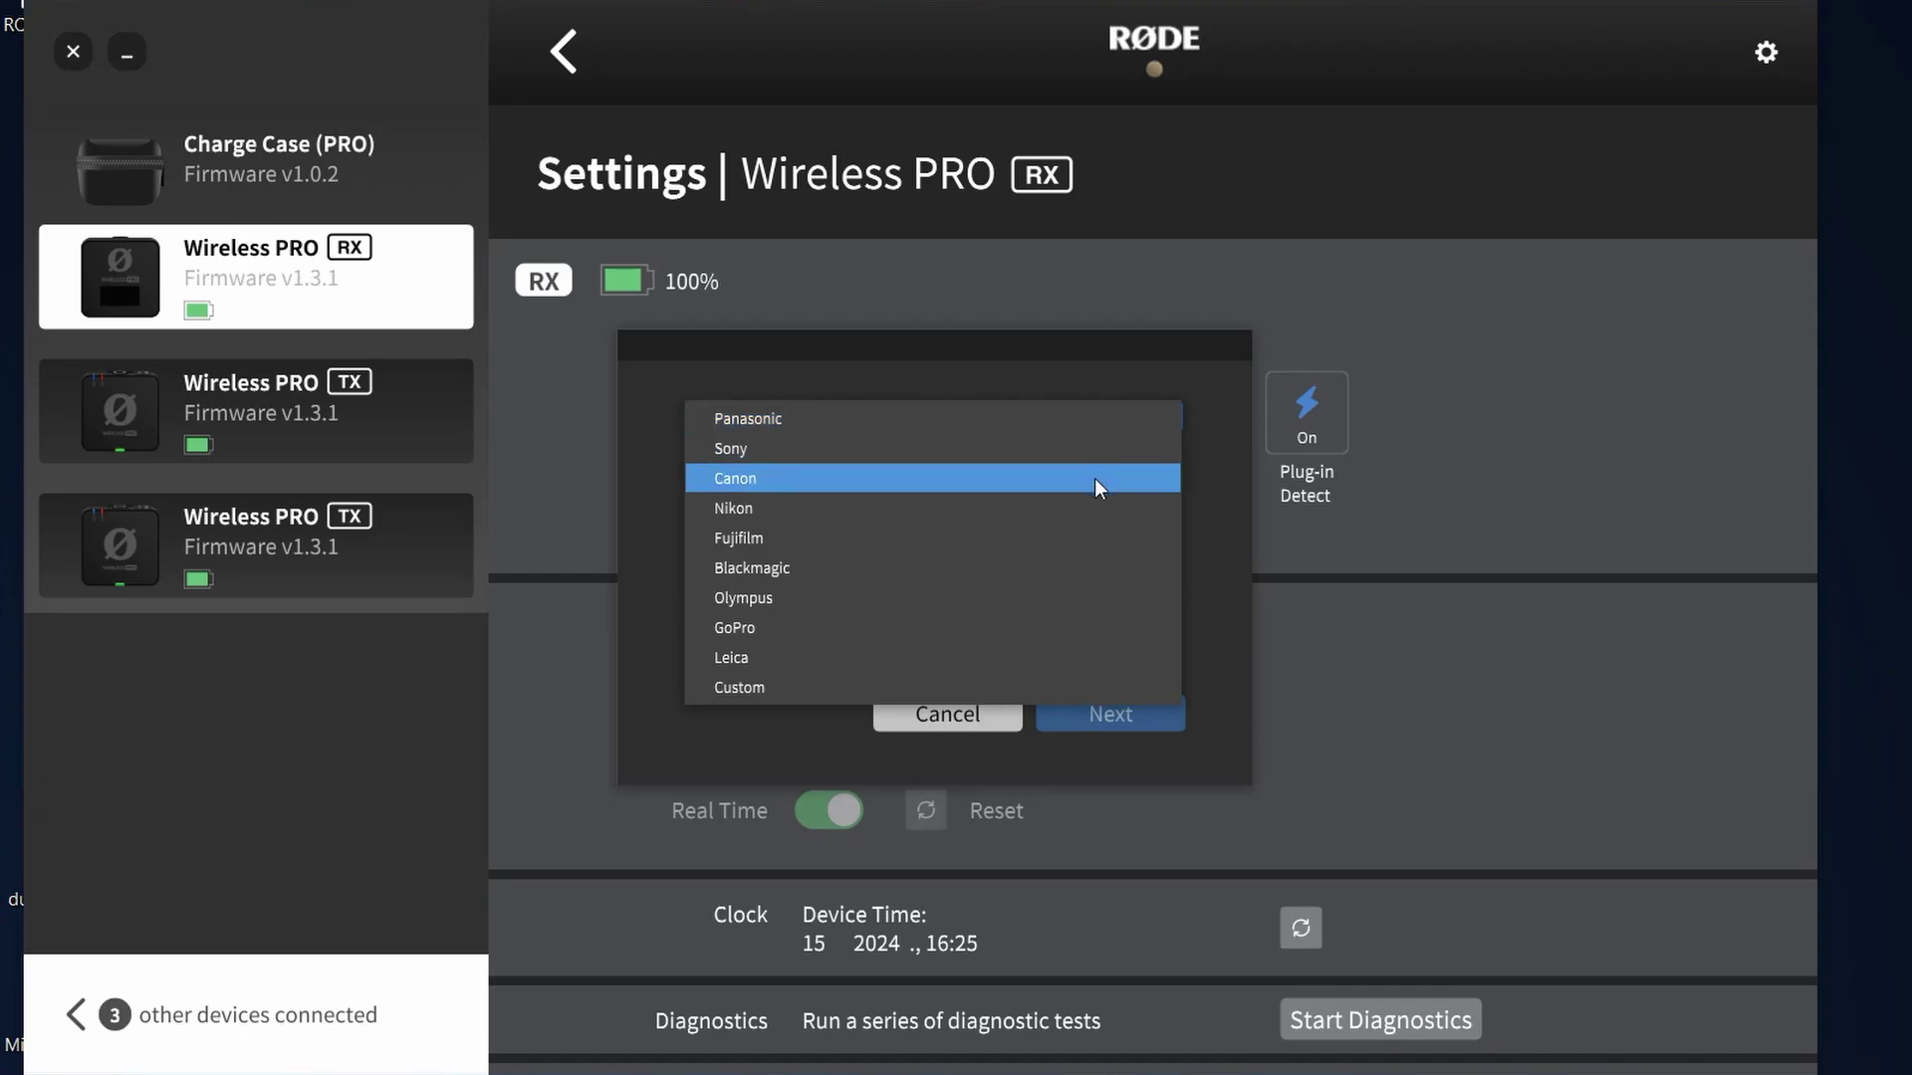
click(971, 625)
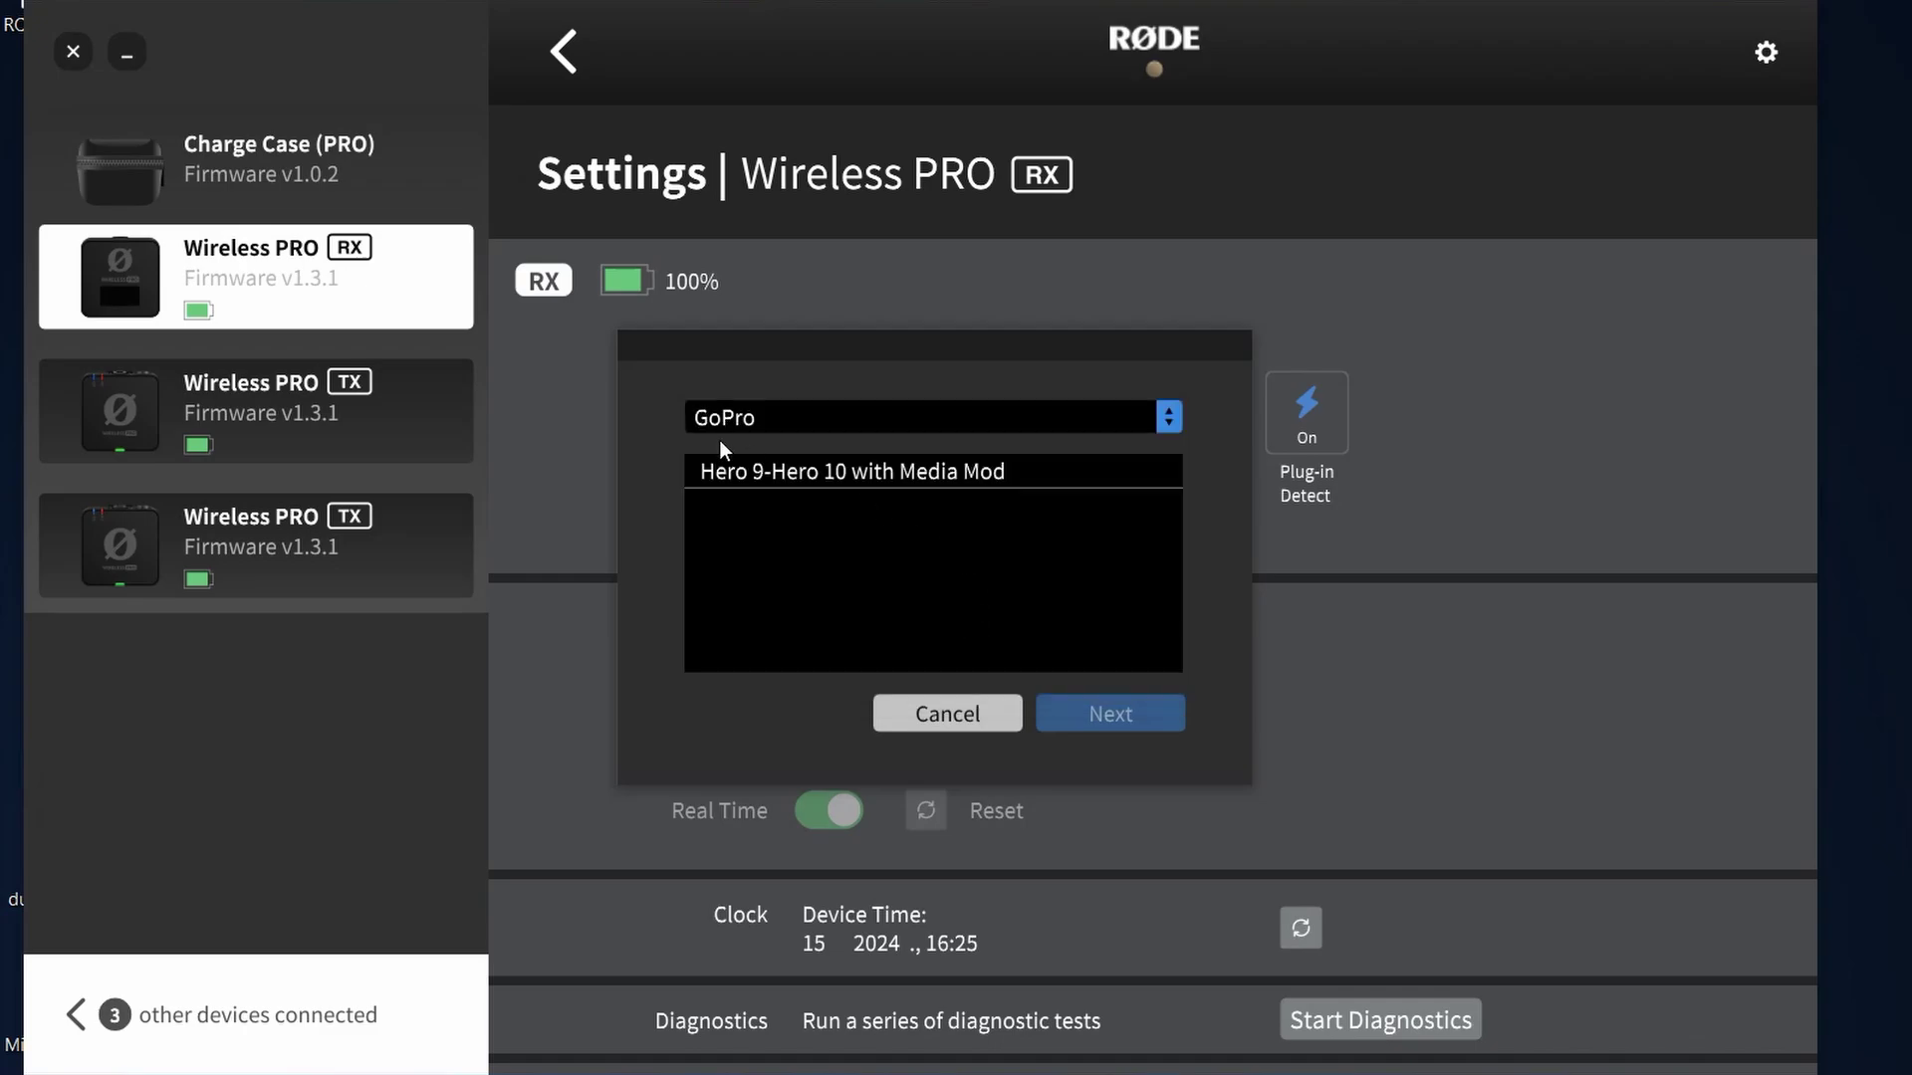
click(828, 476)
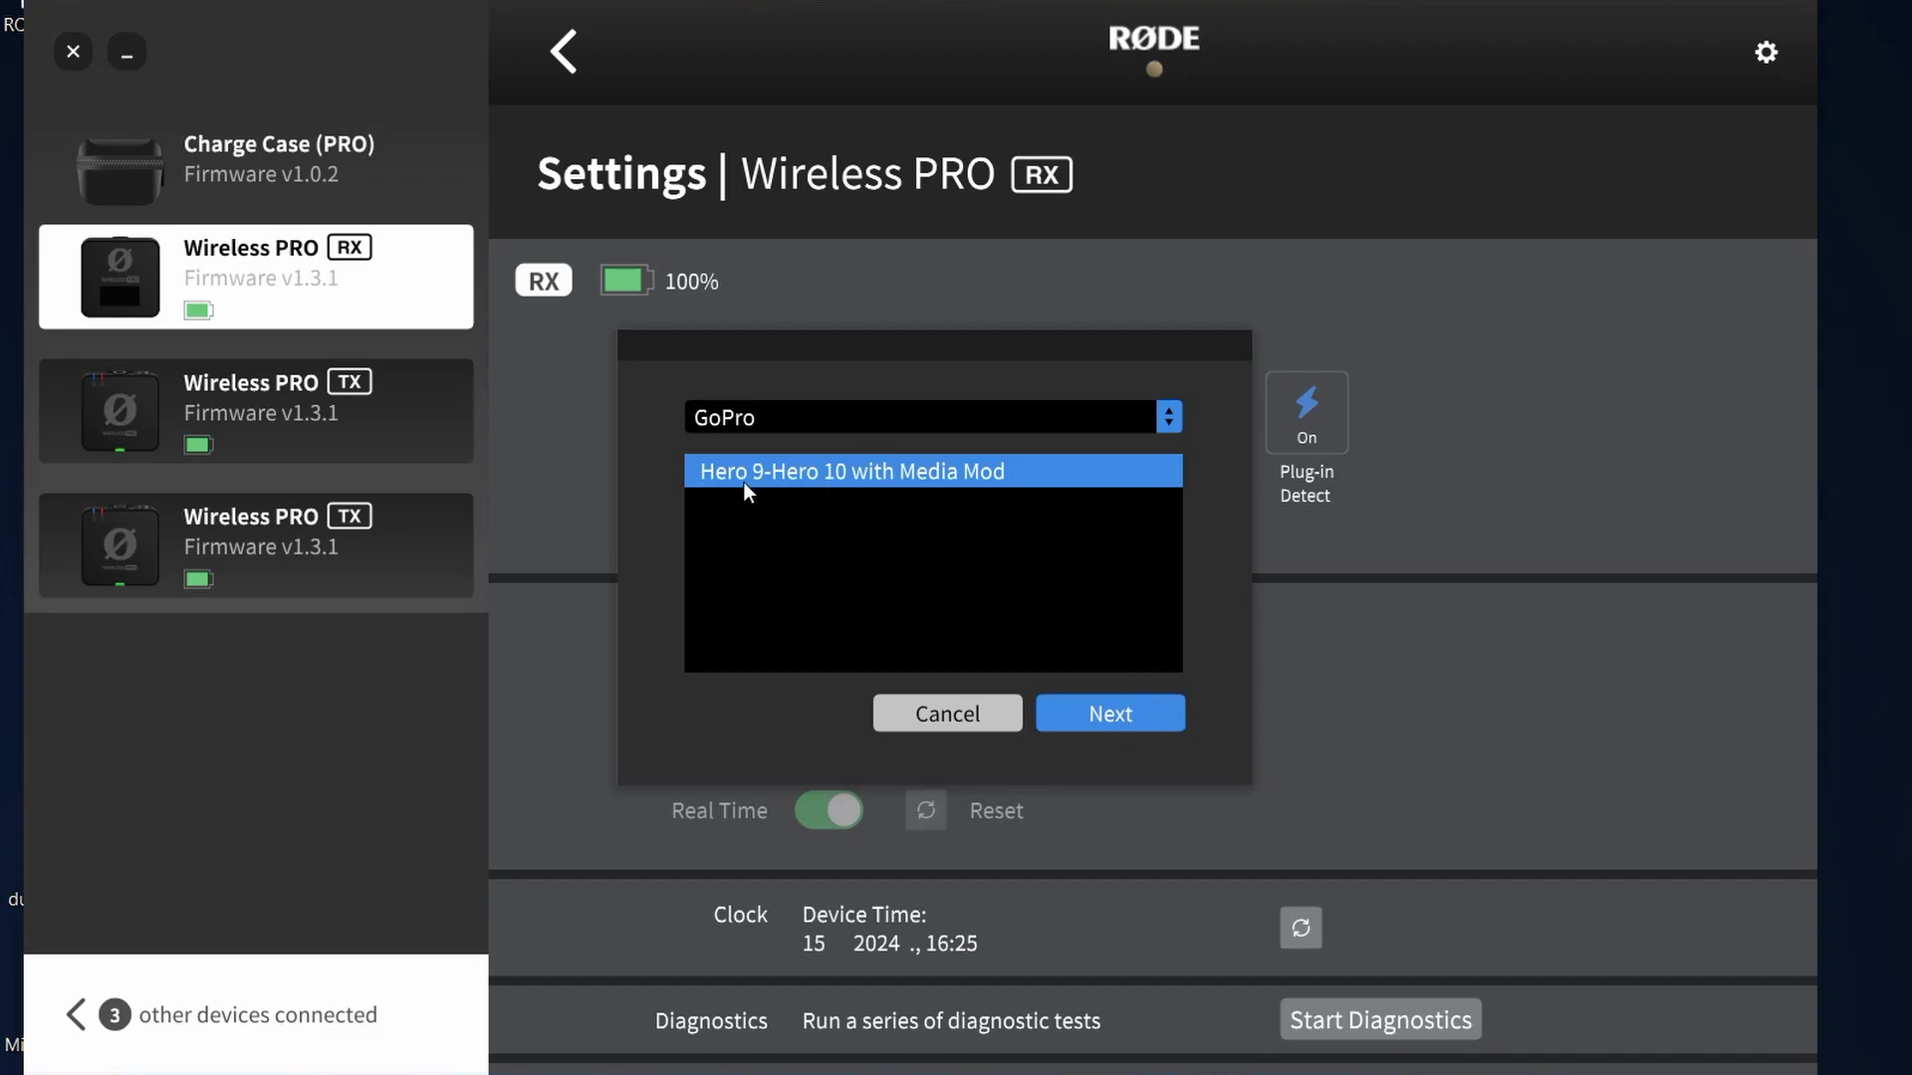
click(1127, 709)
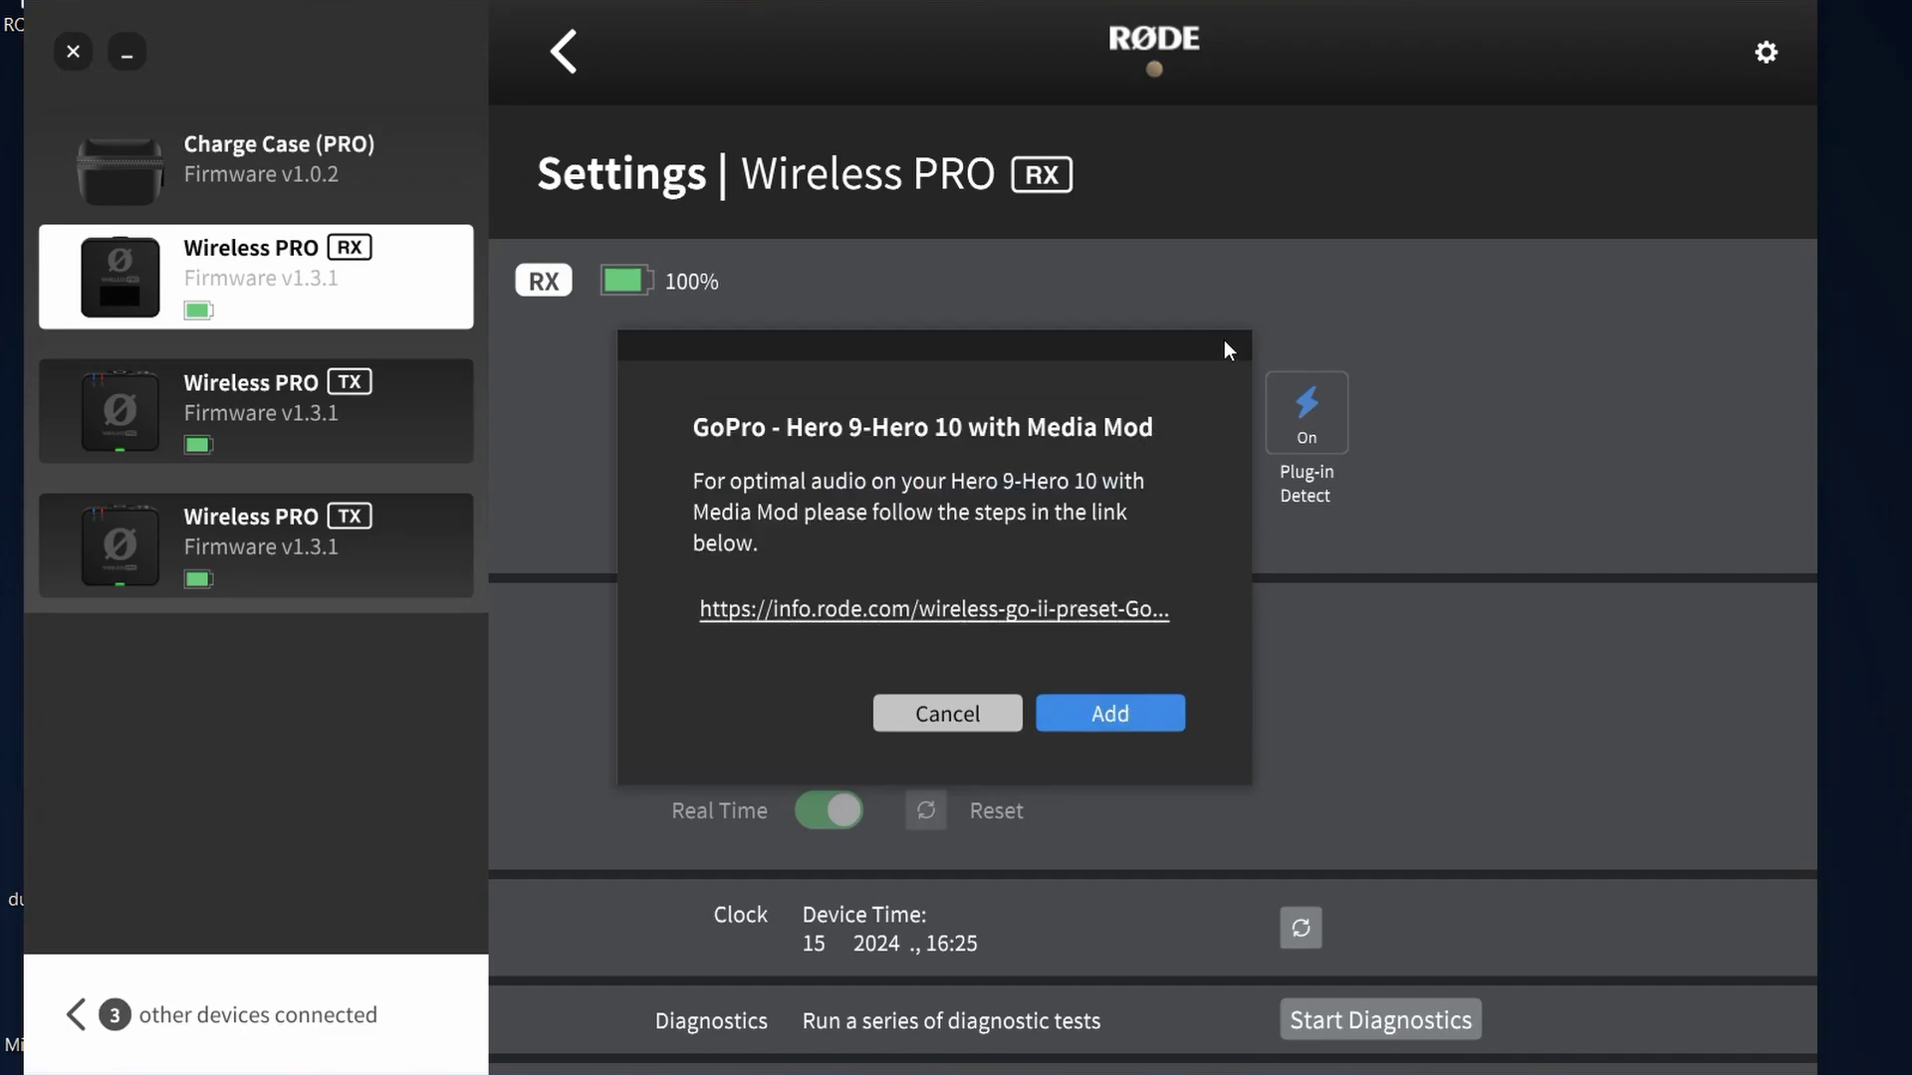
click(936, 715)
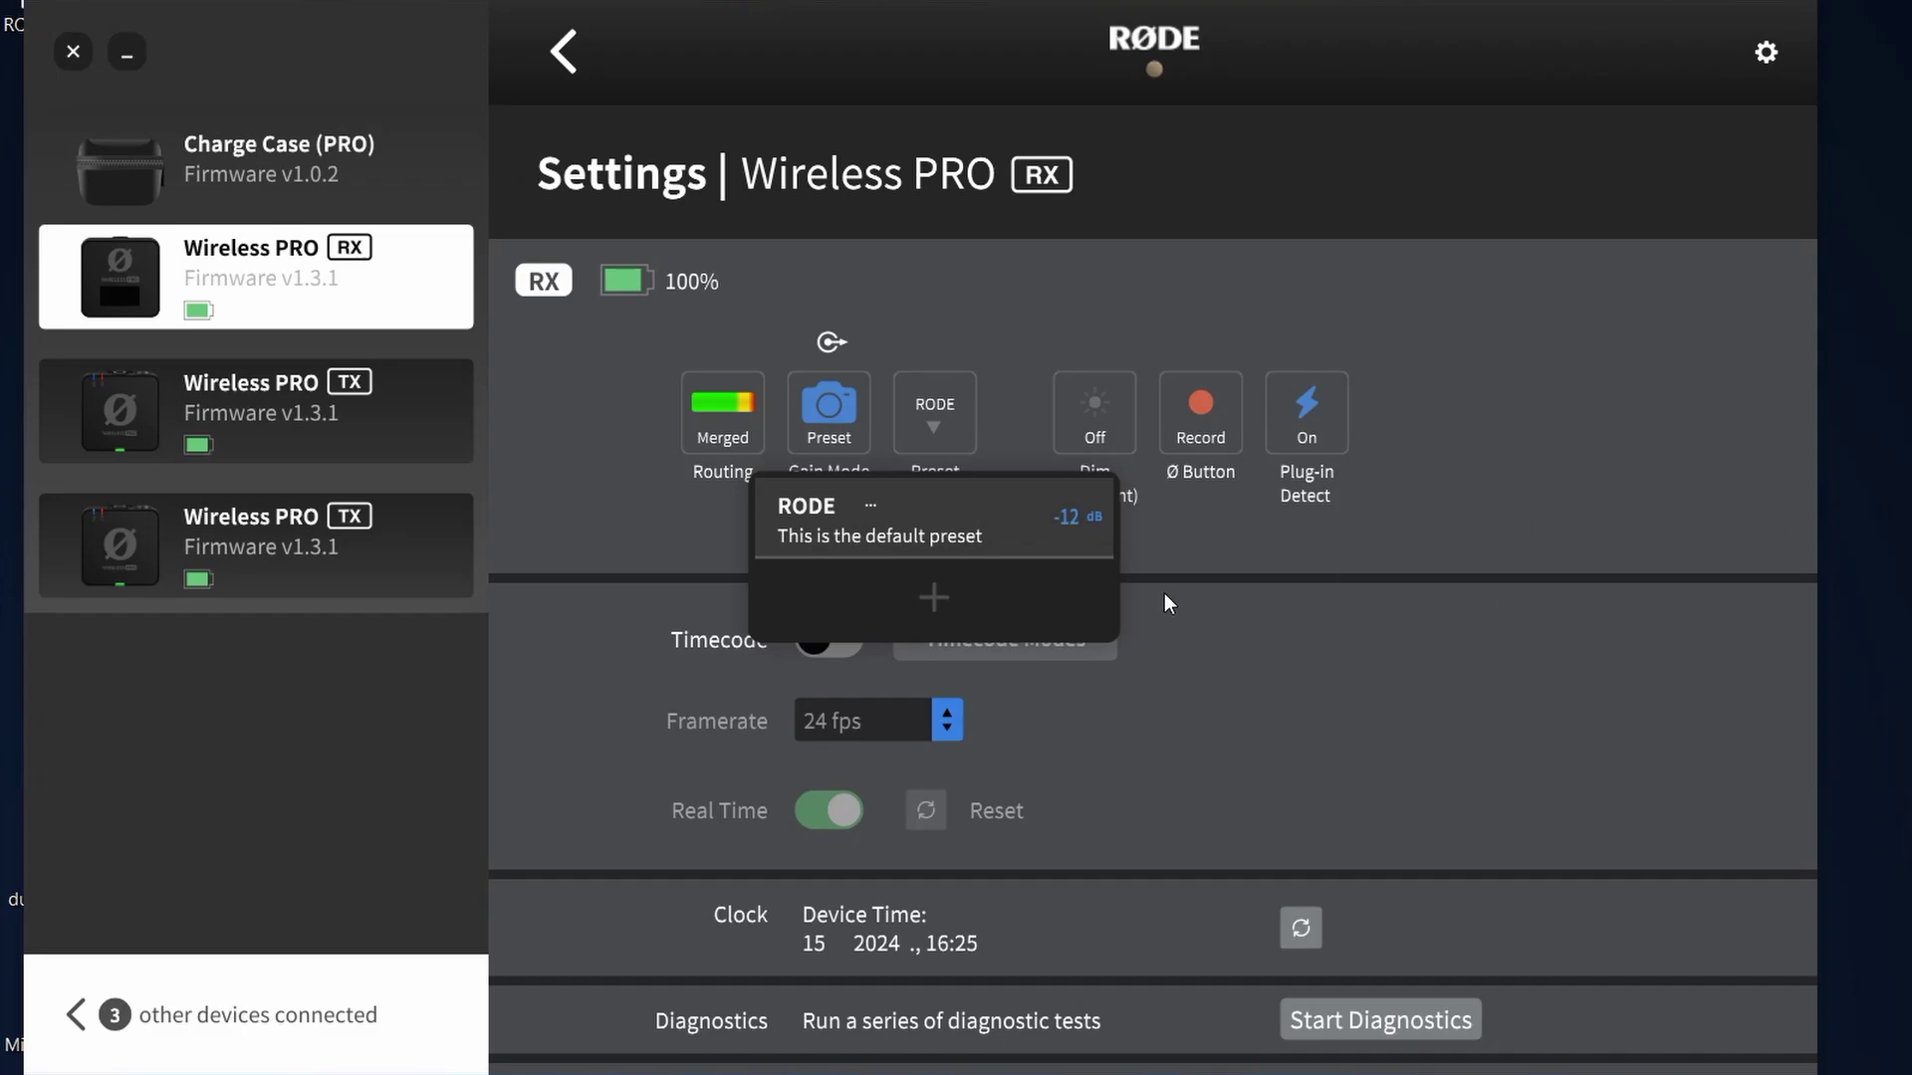
click(1281, 642)
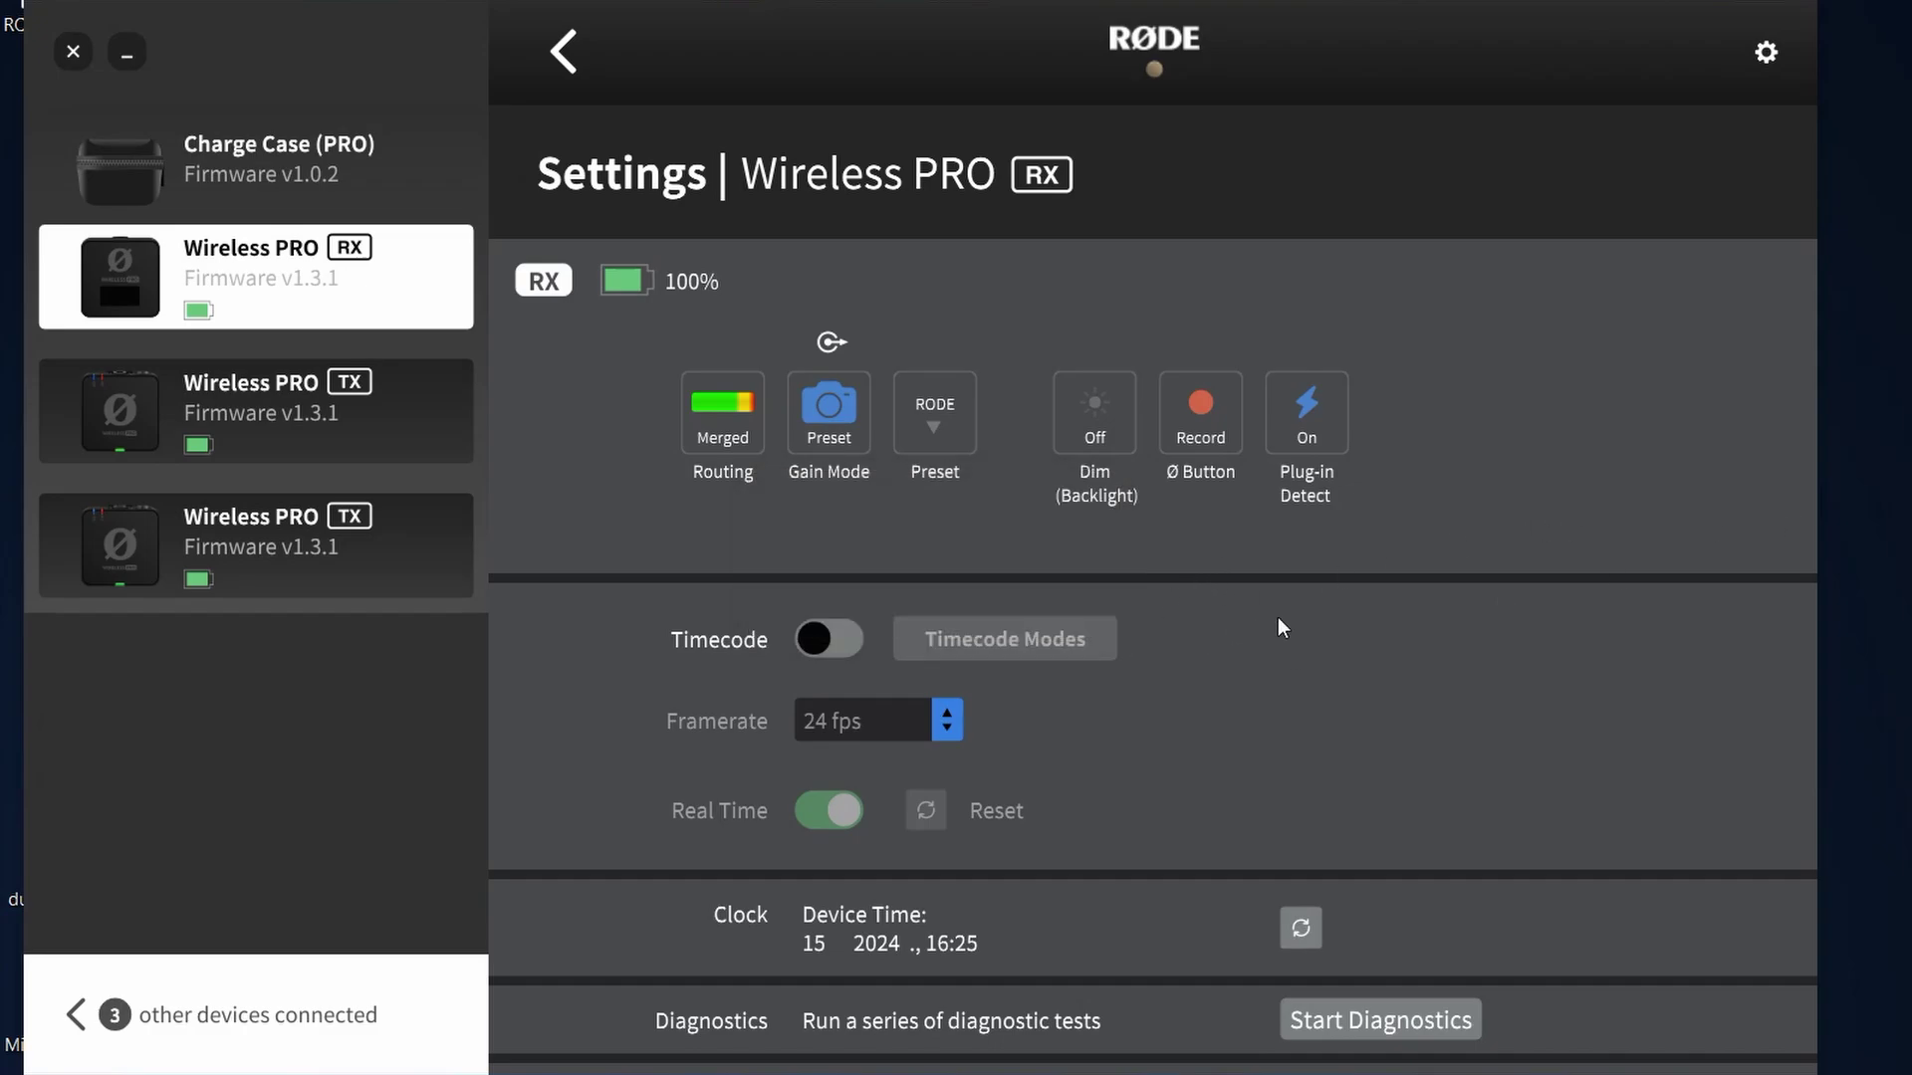
Switch the receiver's gain mode back to Manual.
click(840, 411)
click(1009, 314)
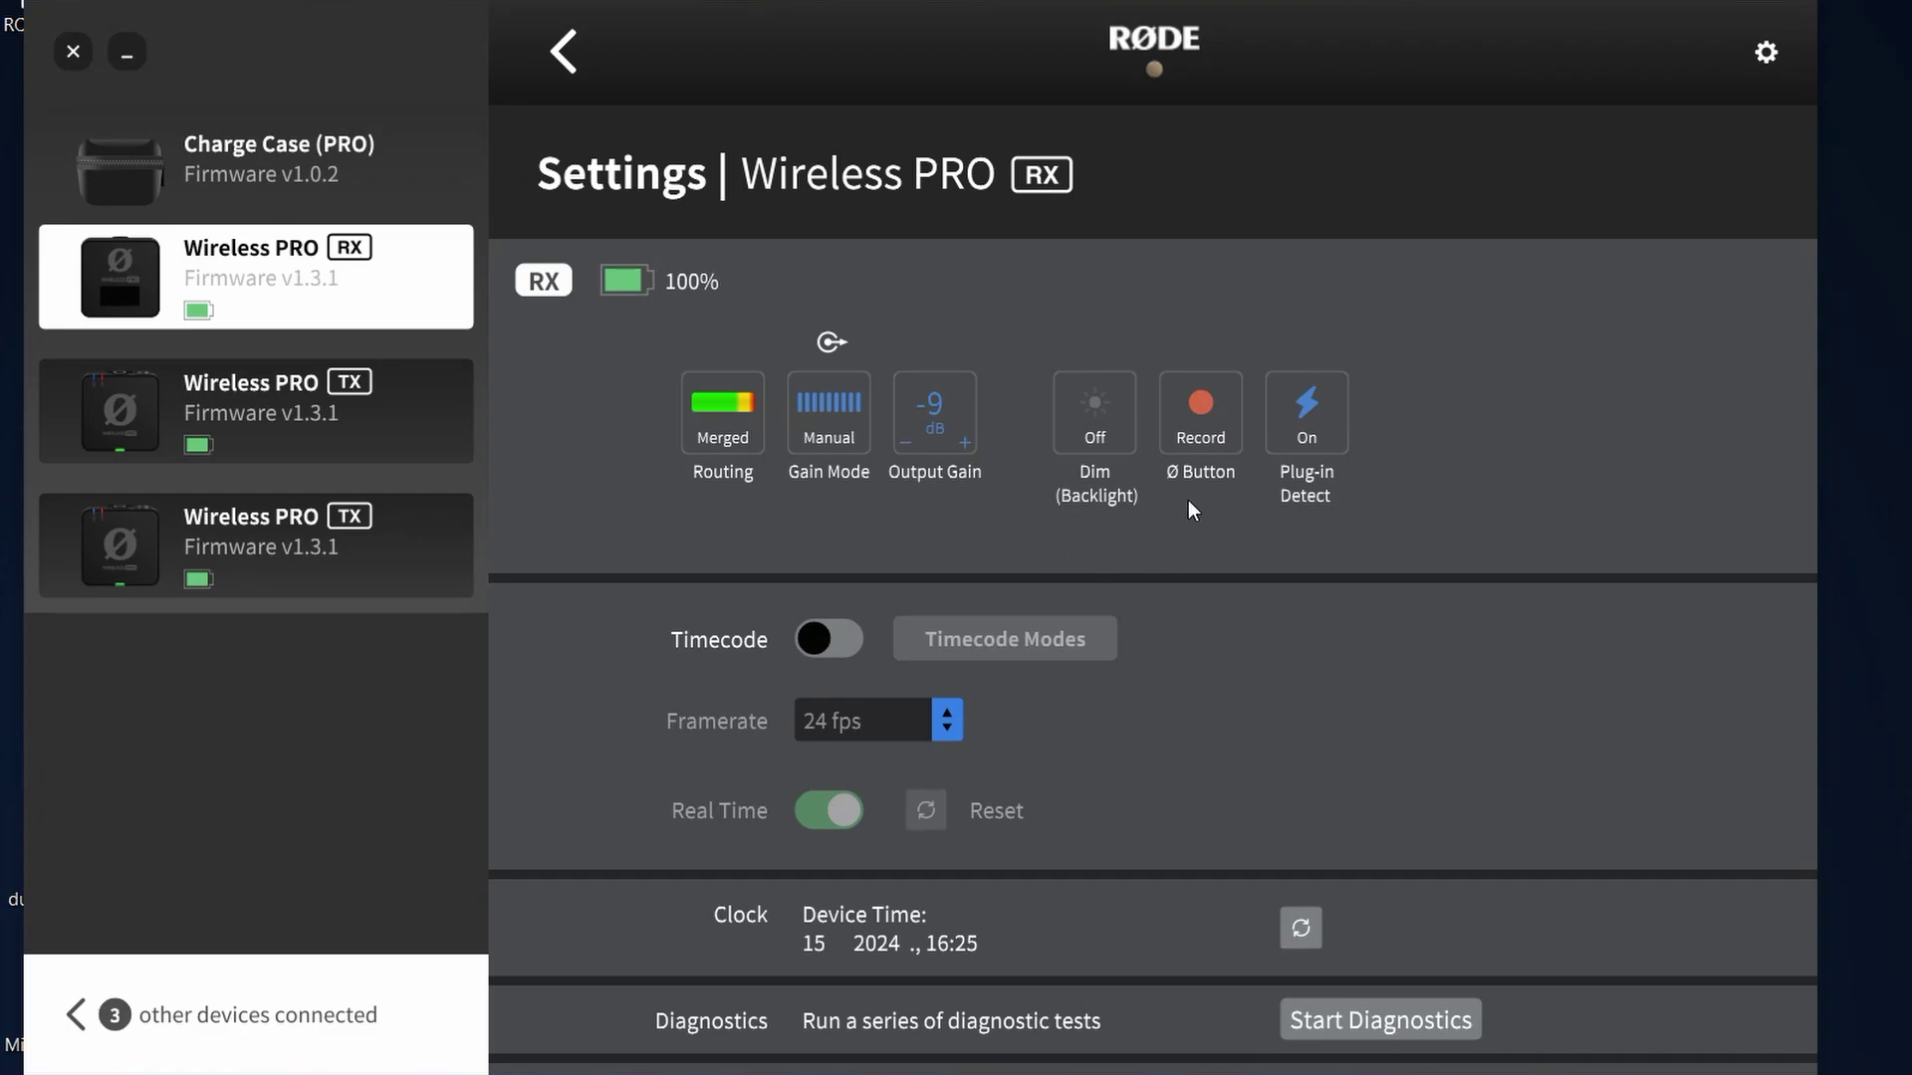
Try the None function for the receiver's Ø button and return it to Record.
click(1213, 433)
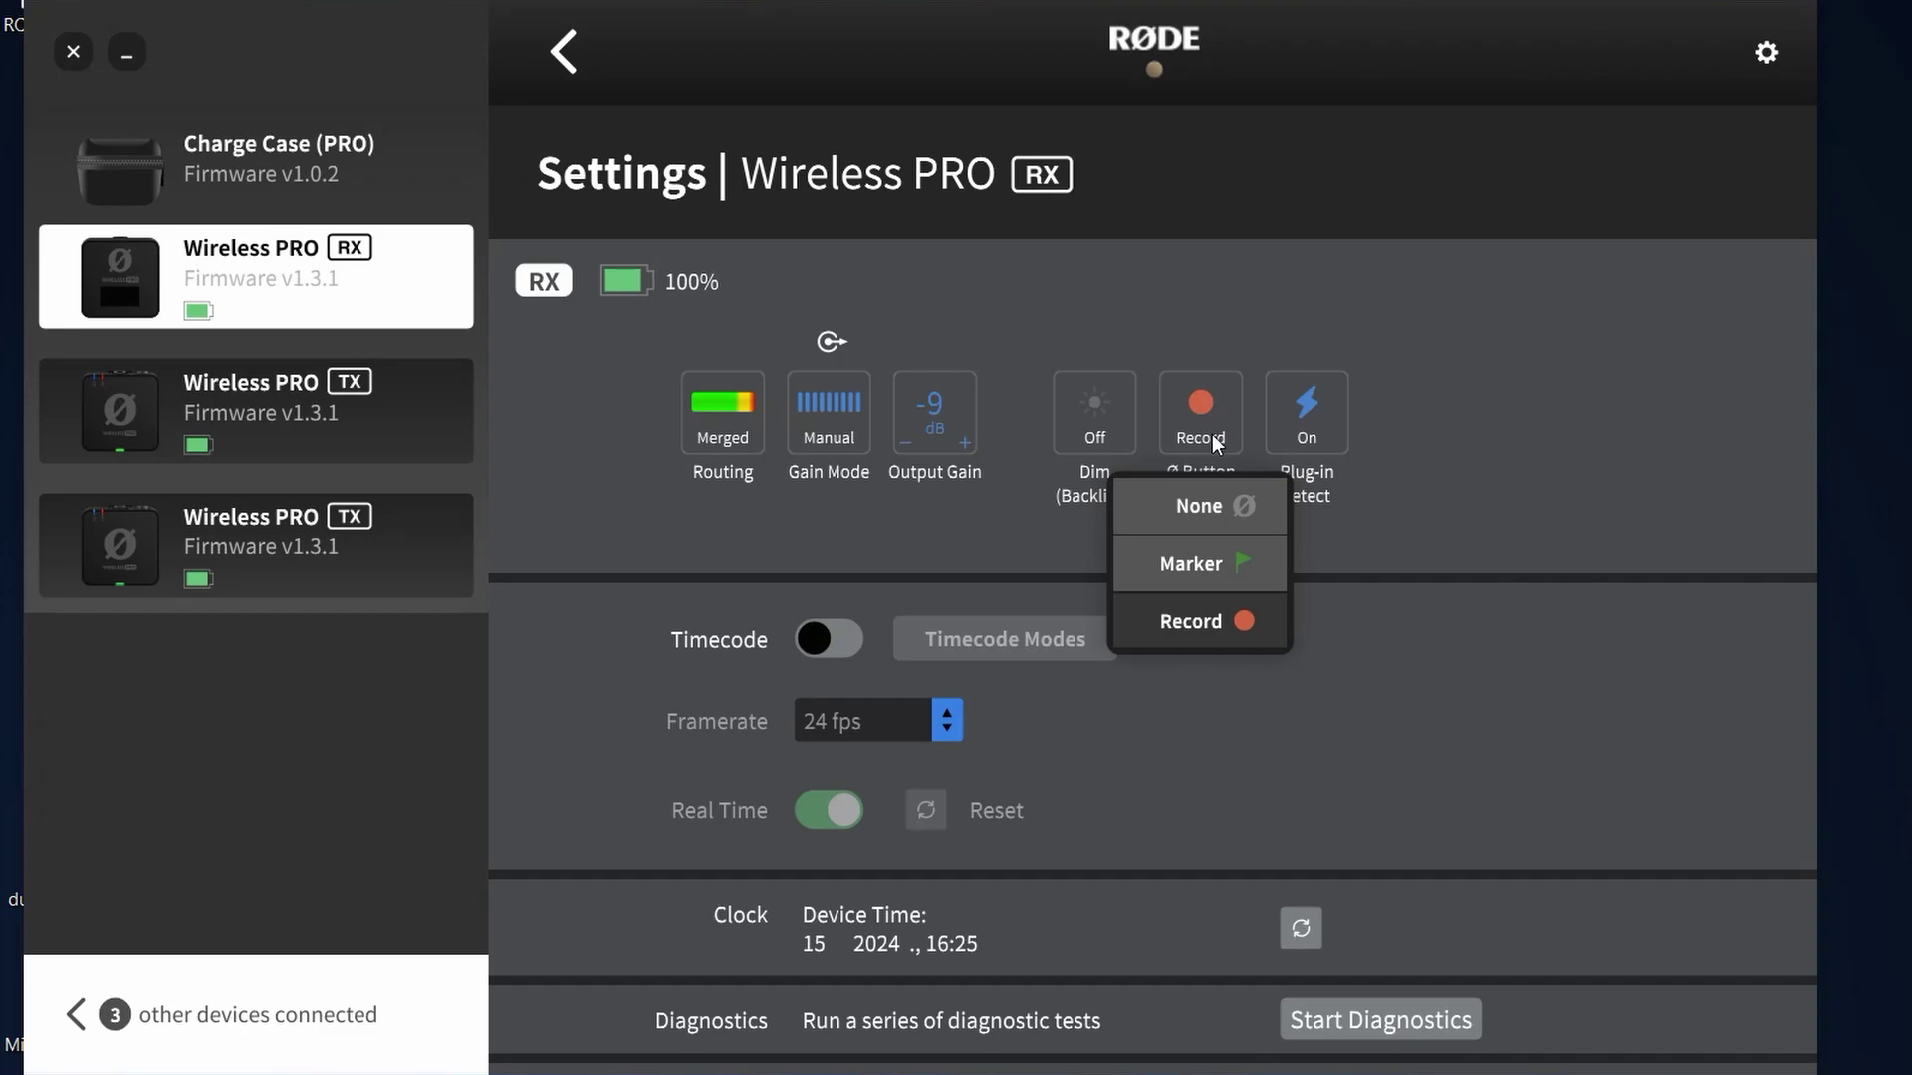
click(1206, 508)
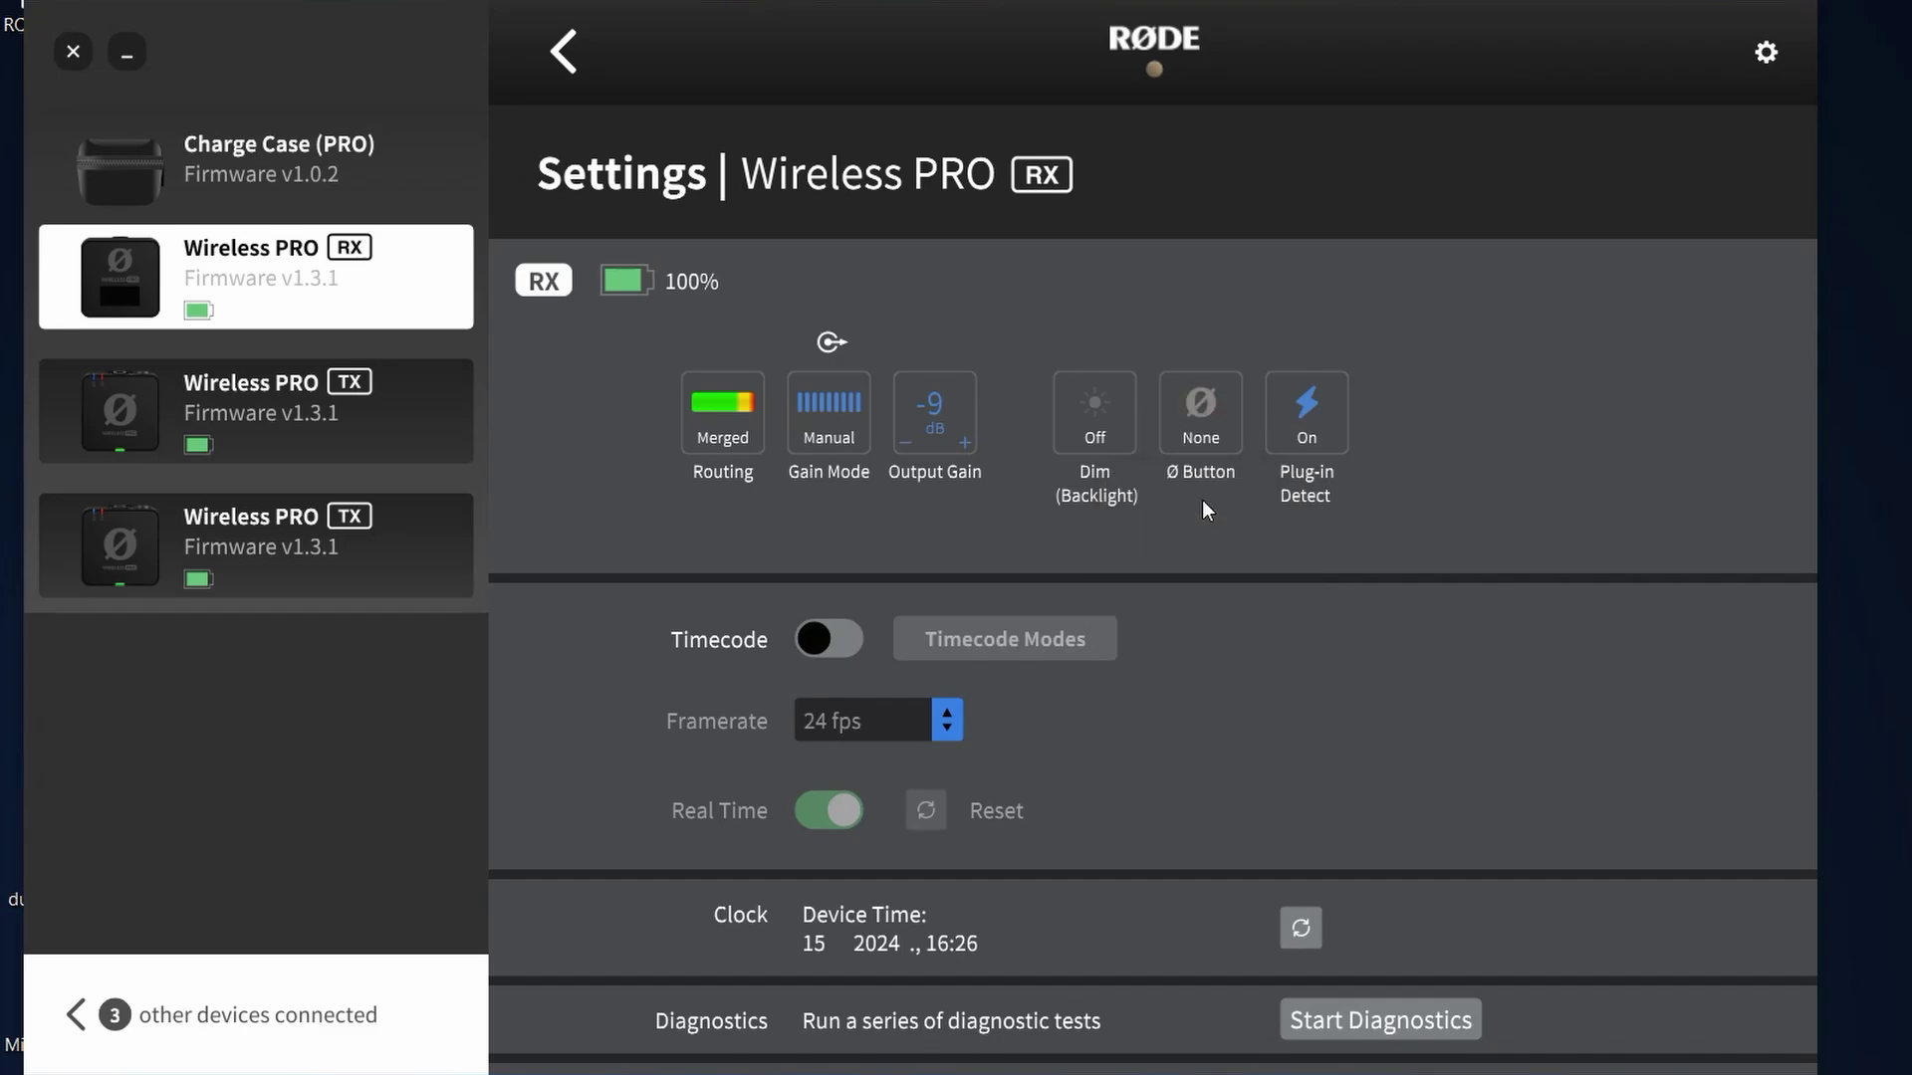
click(1217, 446)
click(1192, 612)
Review the Ø button's function options and set the button to None.
click(1209, 440)
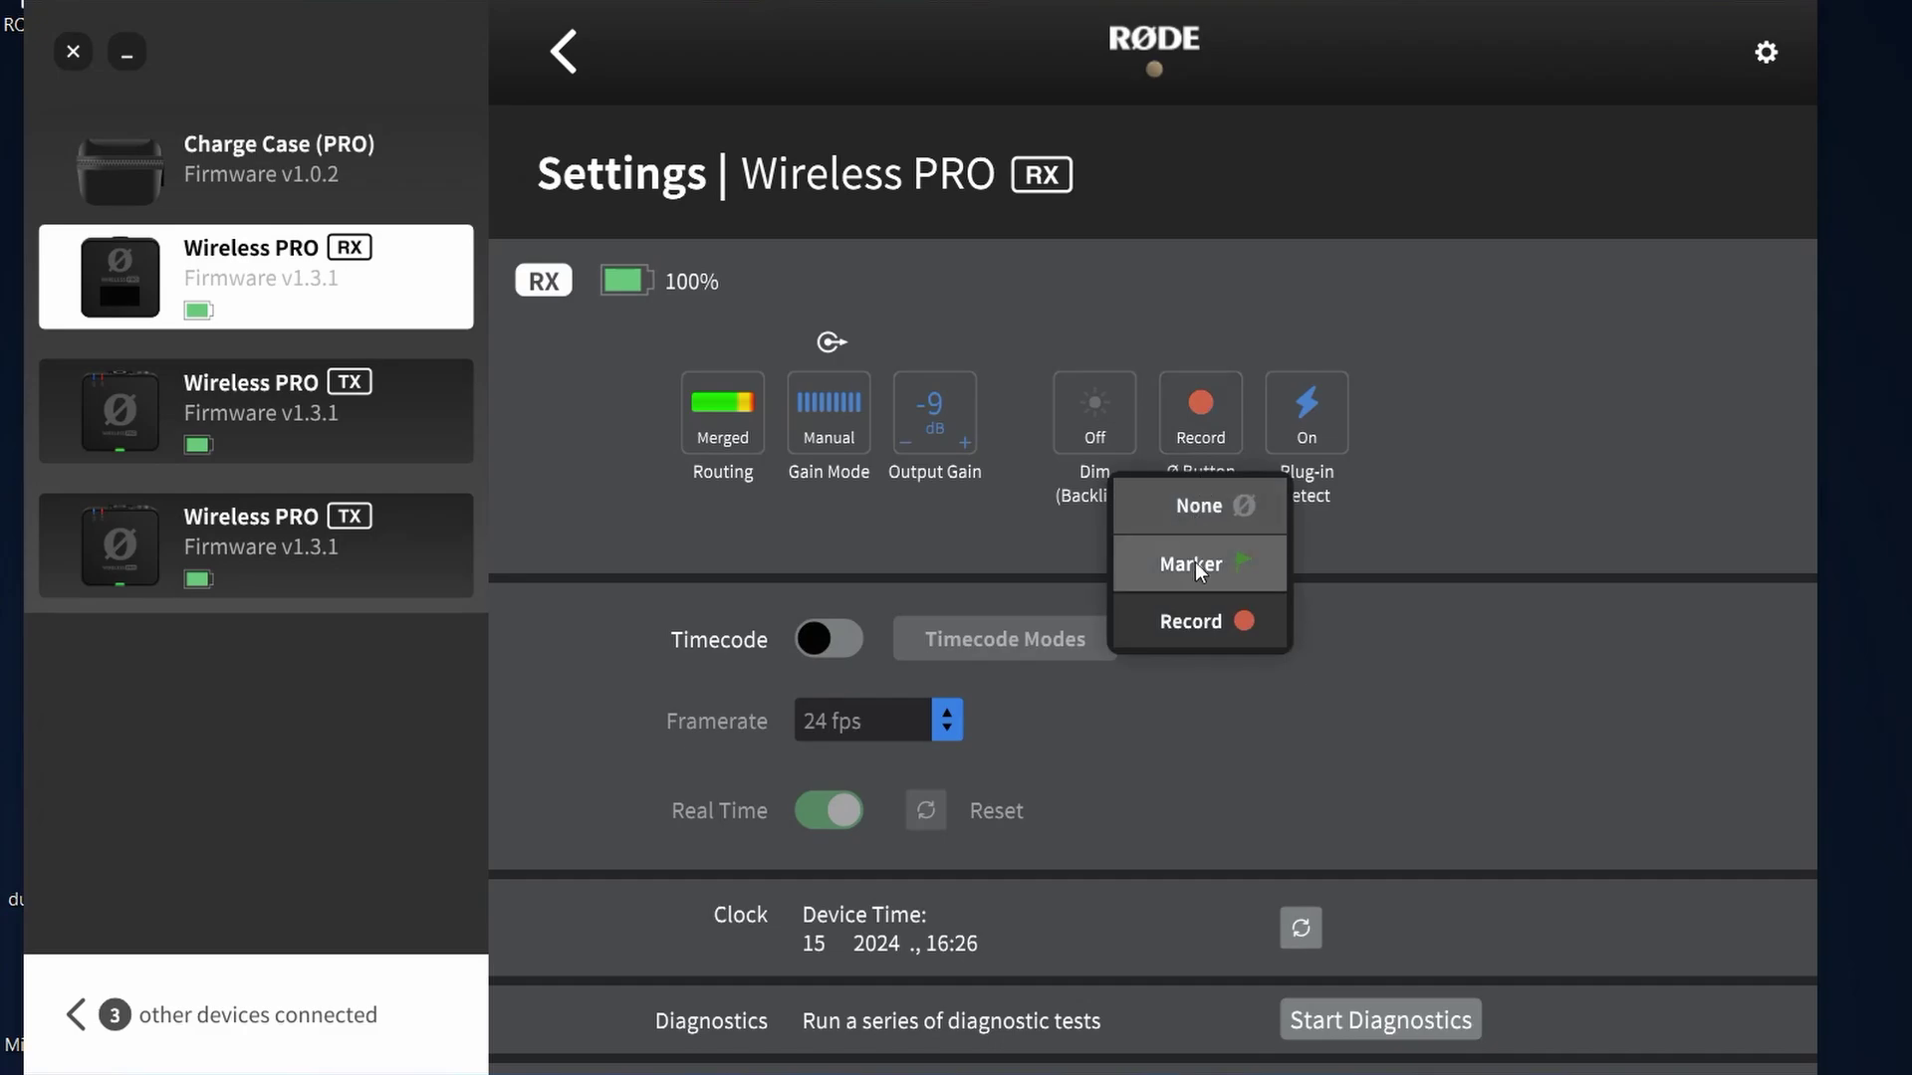
click(1281, 620)
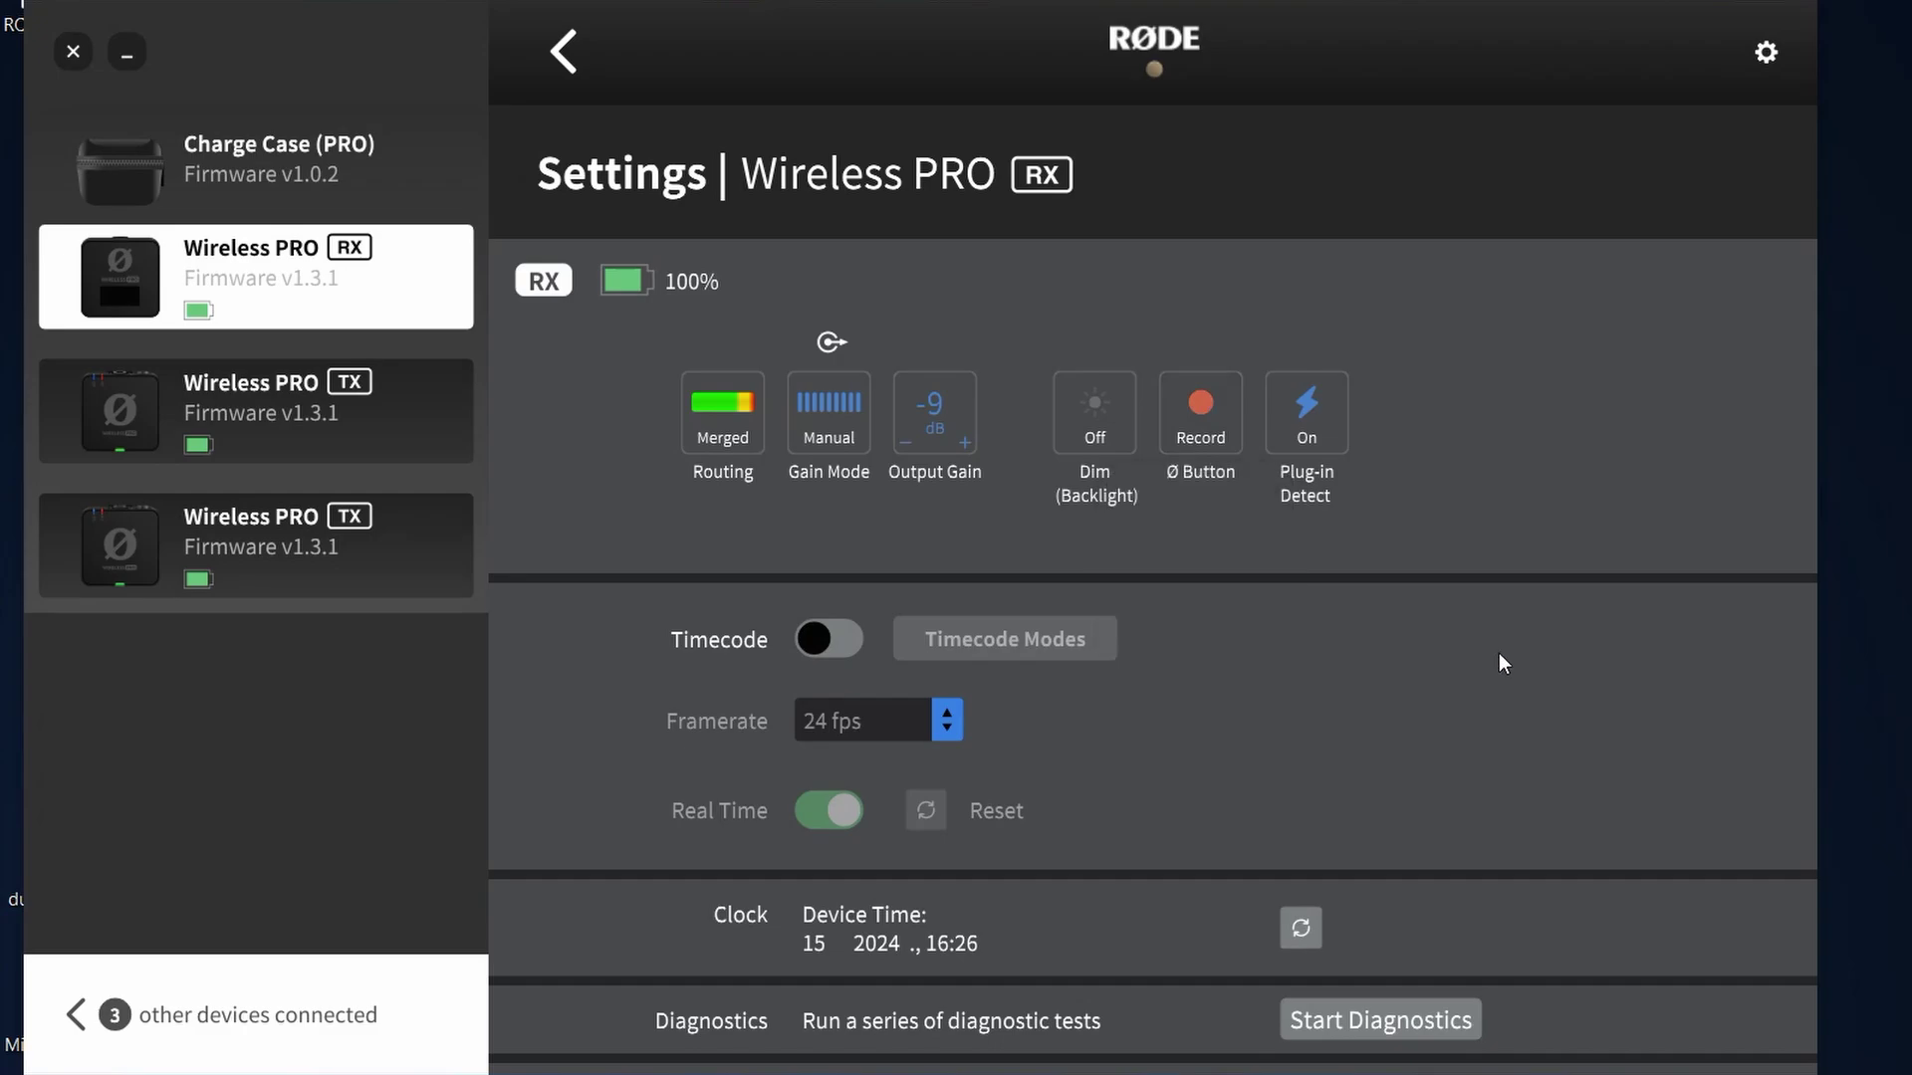
click(1215, 415)
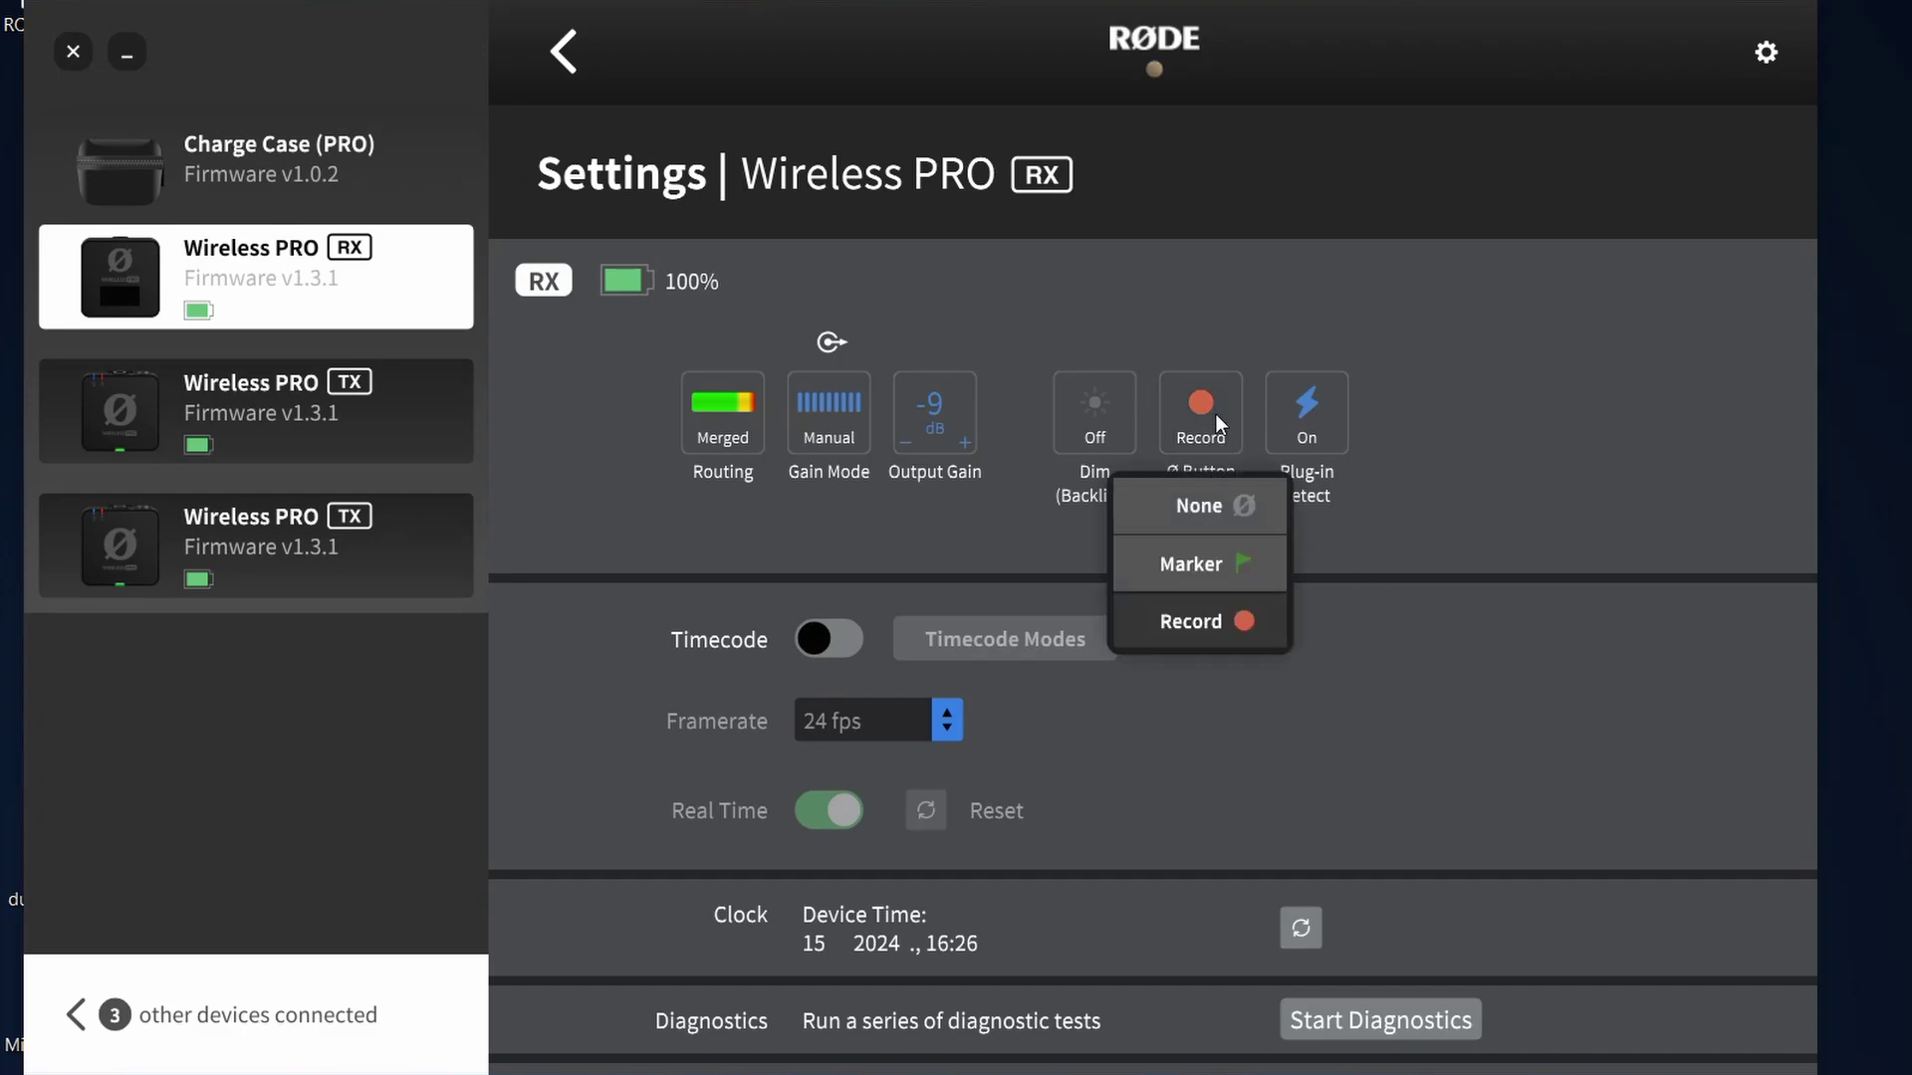
click(1217, 502)
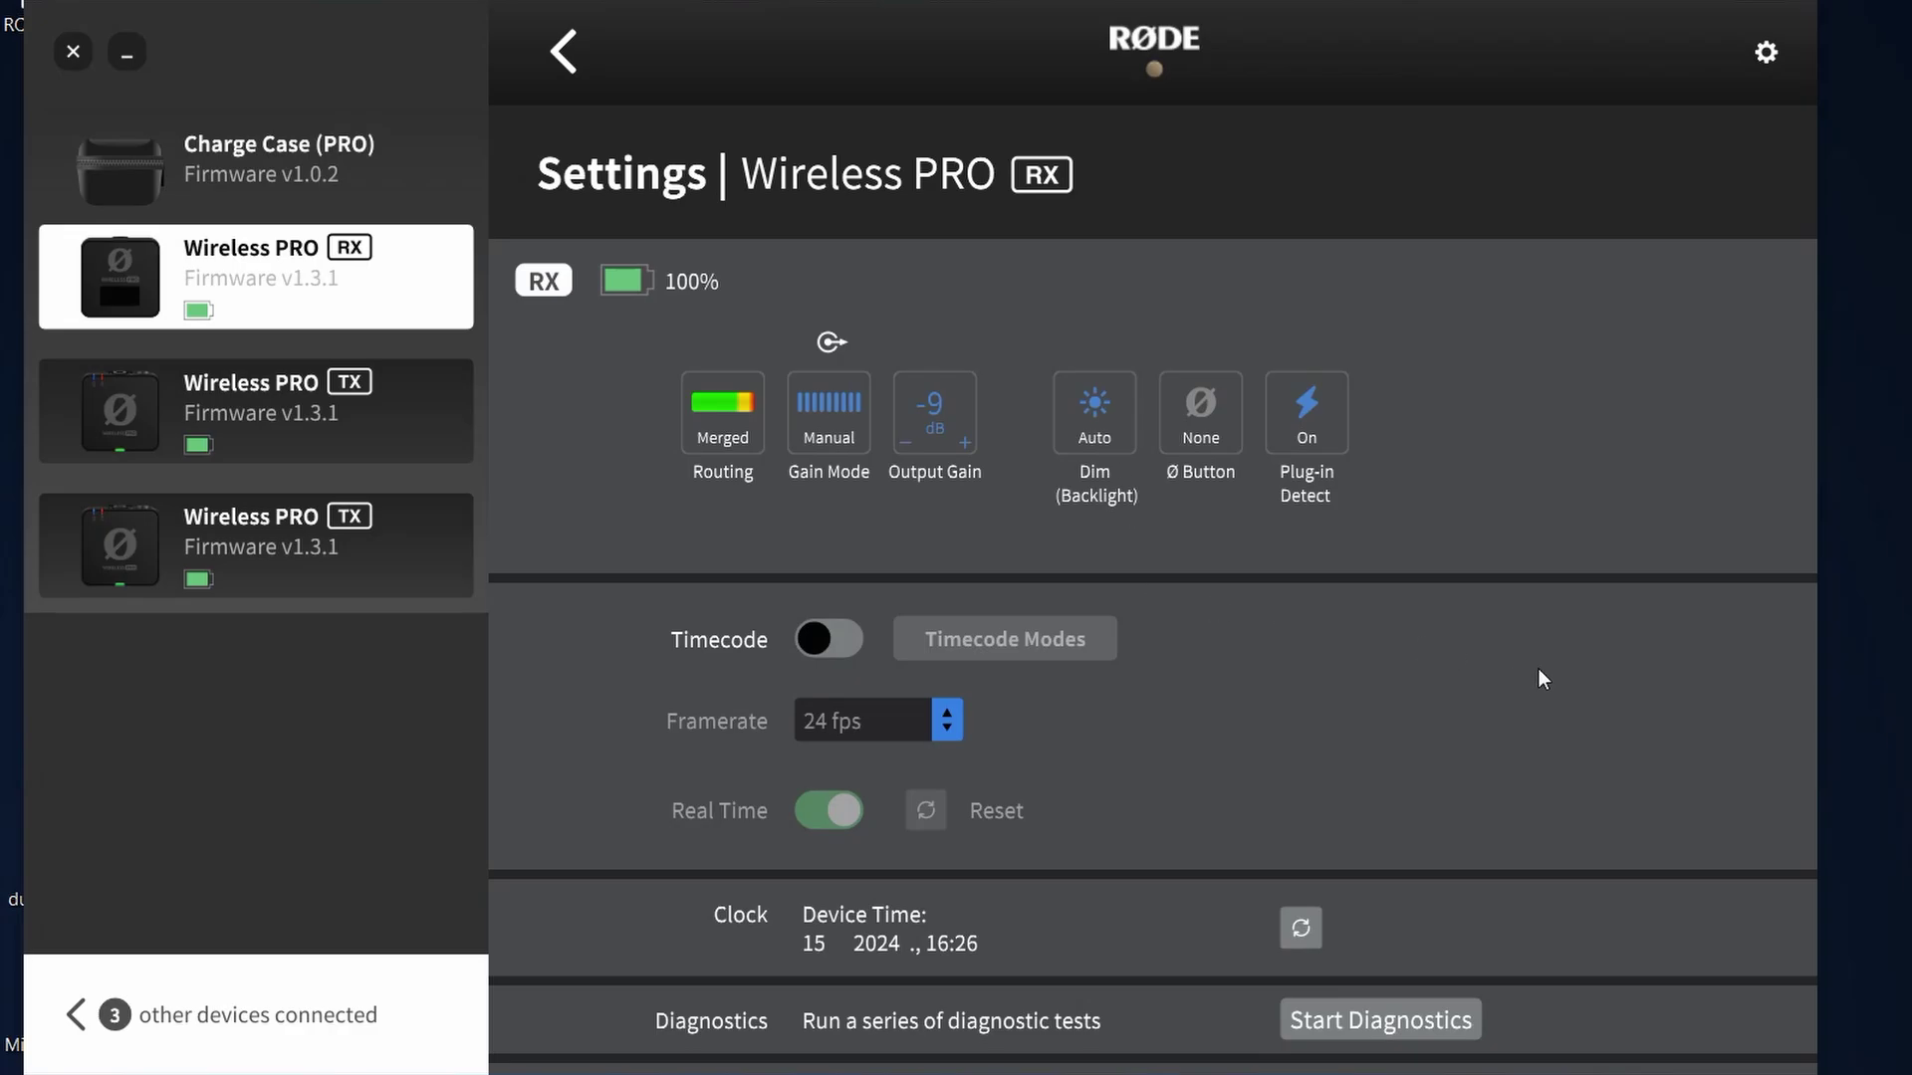
Examine the available timecode framerates for the receiver and keep 24 fps.
scroll(1535, 675, down, 1)
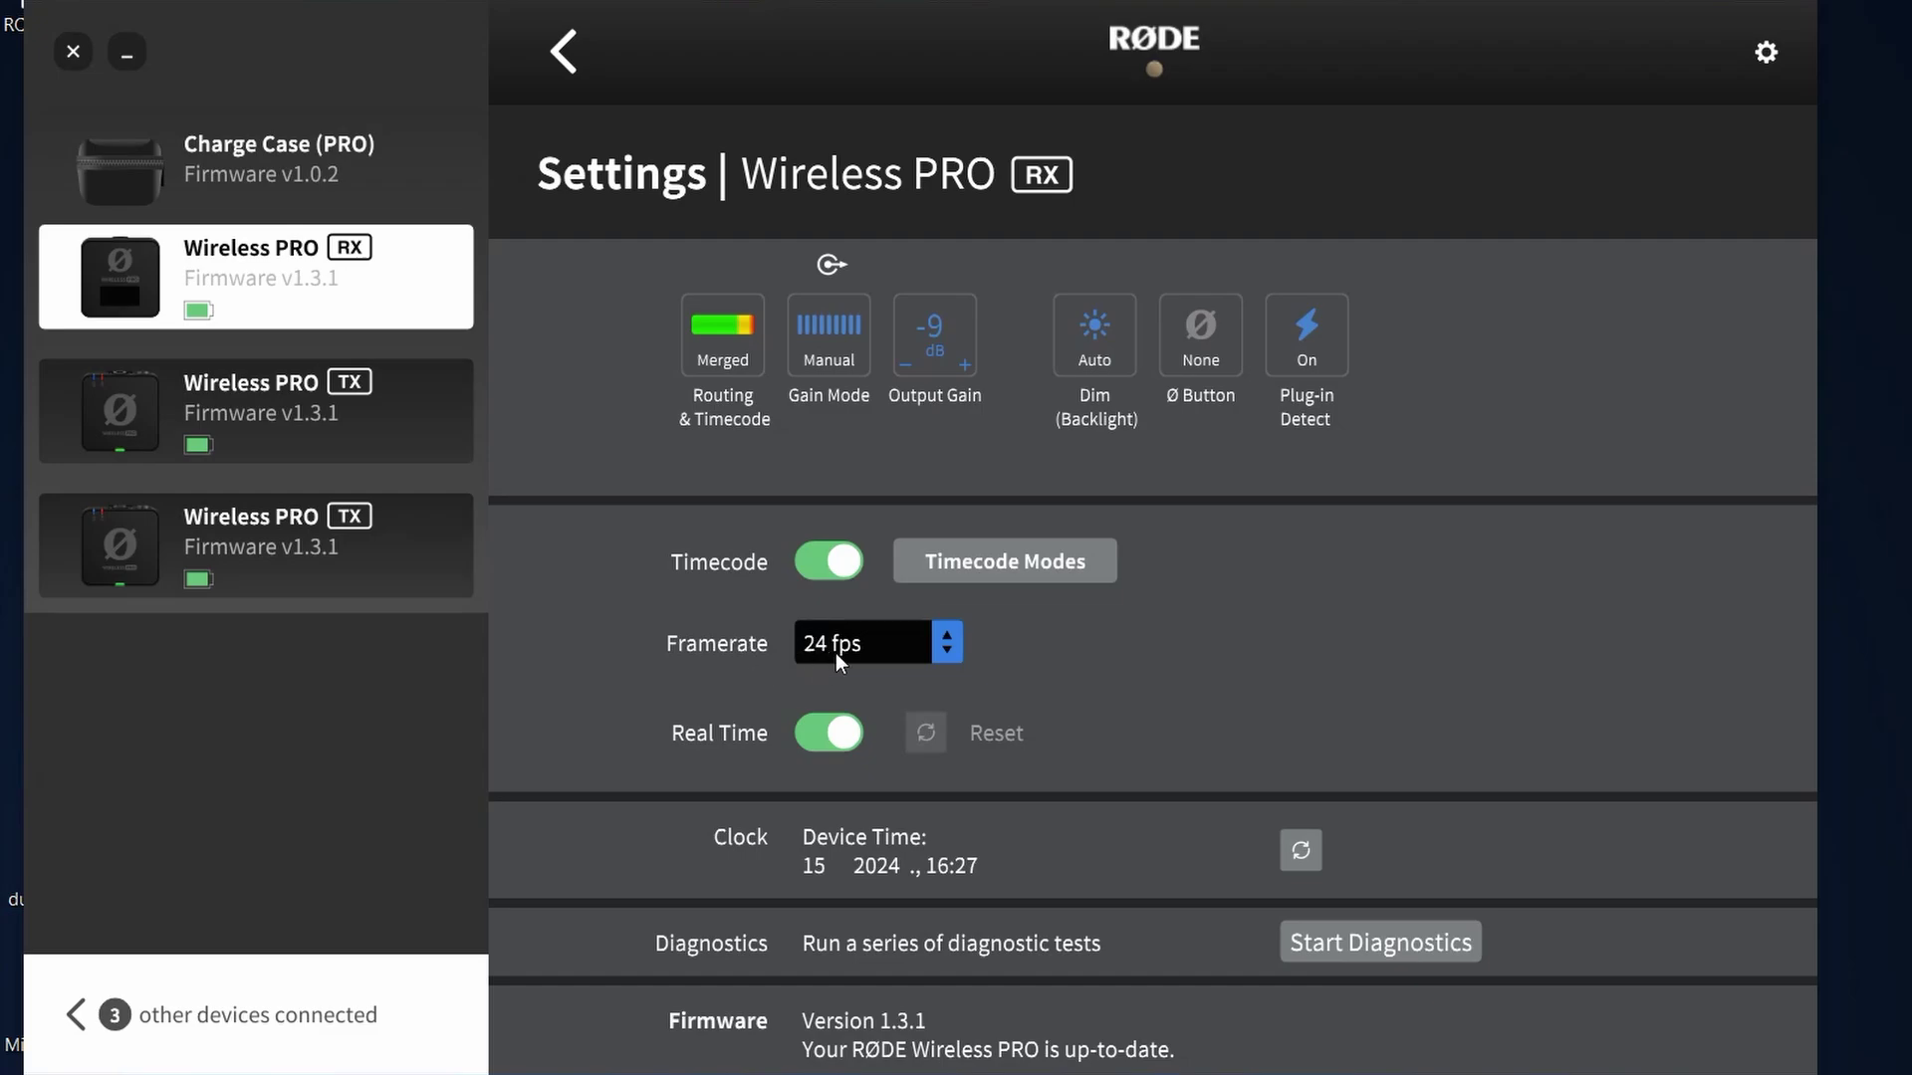
click(876, 642)
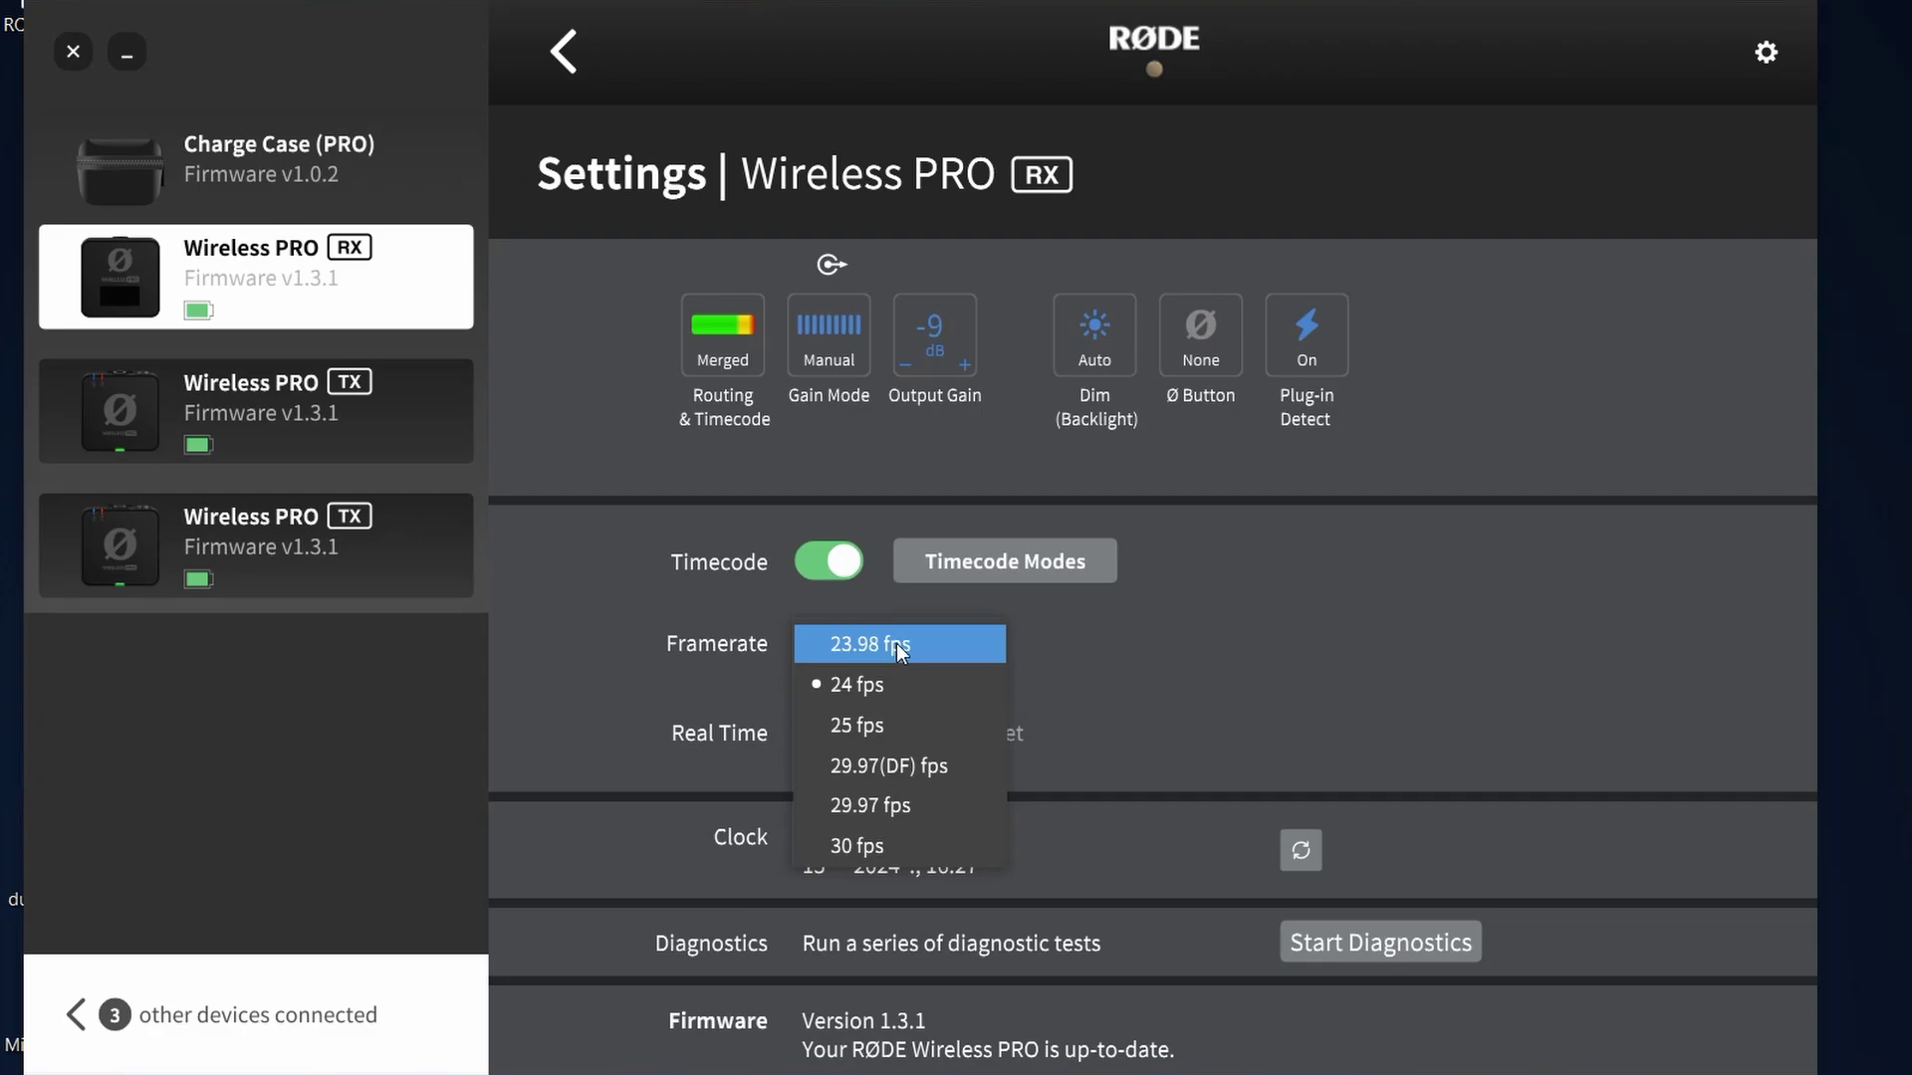
click(896, 643)
click(1026, 742)
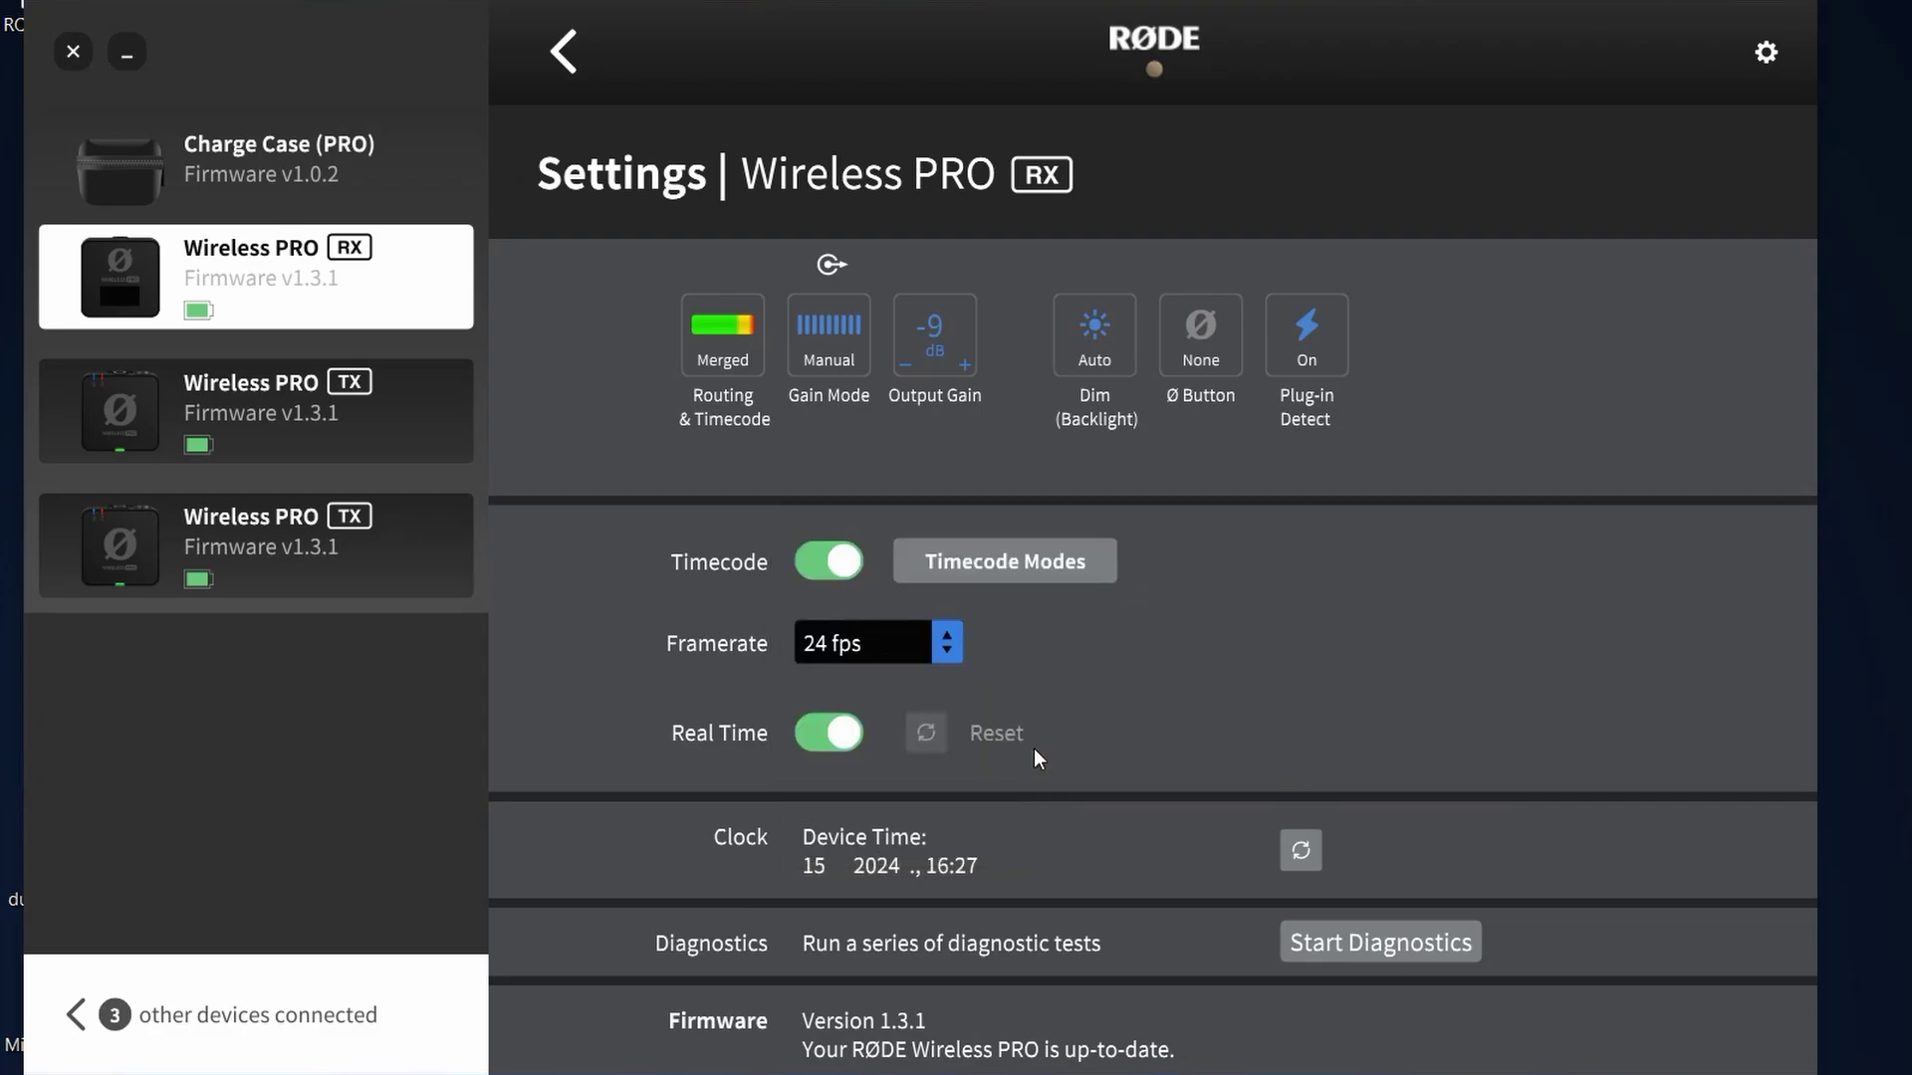
Turn off timecode on the Wireless PRO receiver, accepting the deletion of its current timecode settings.
click(812, 577)
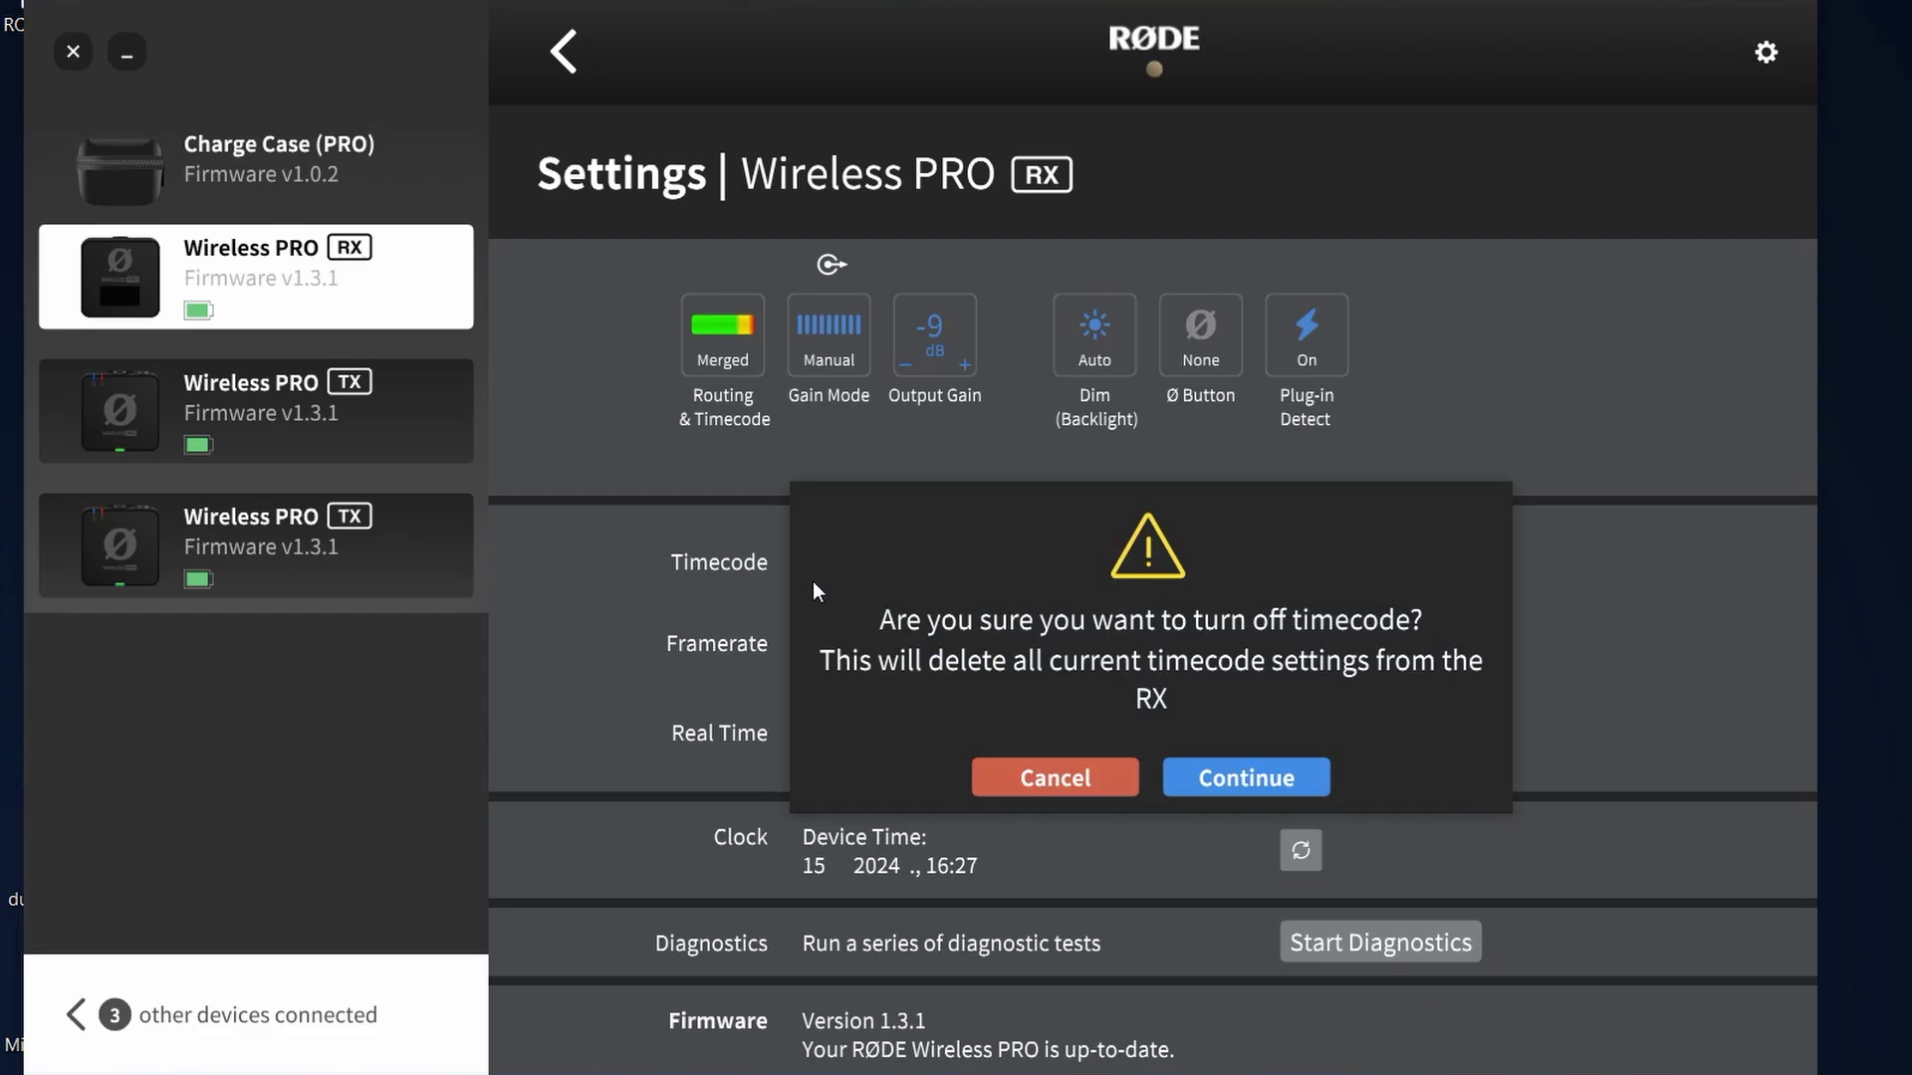
click(1249, 777)
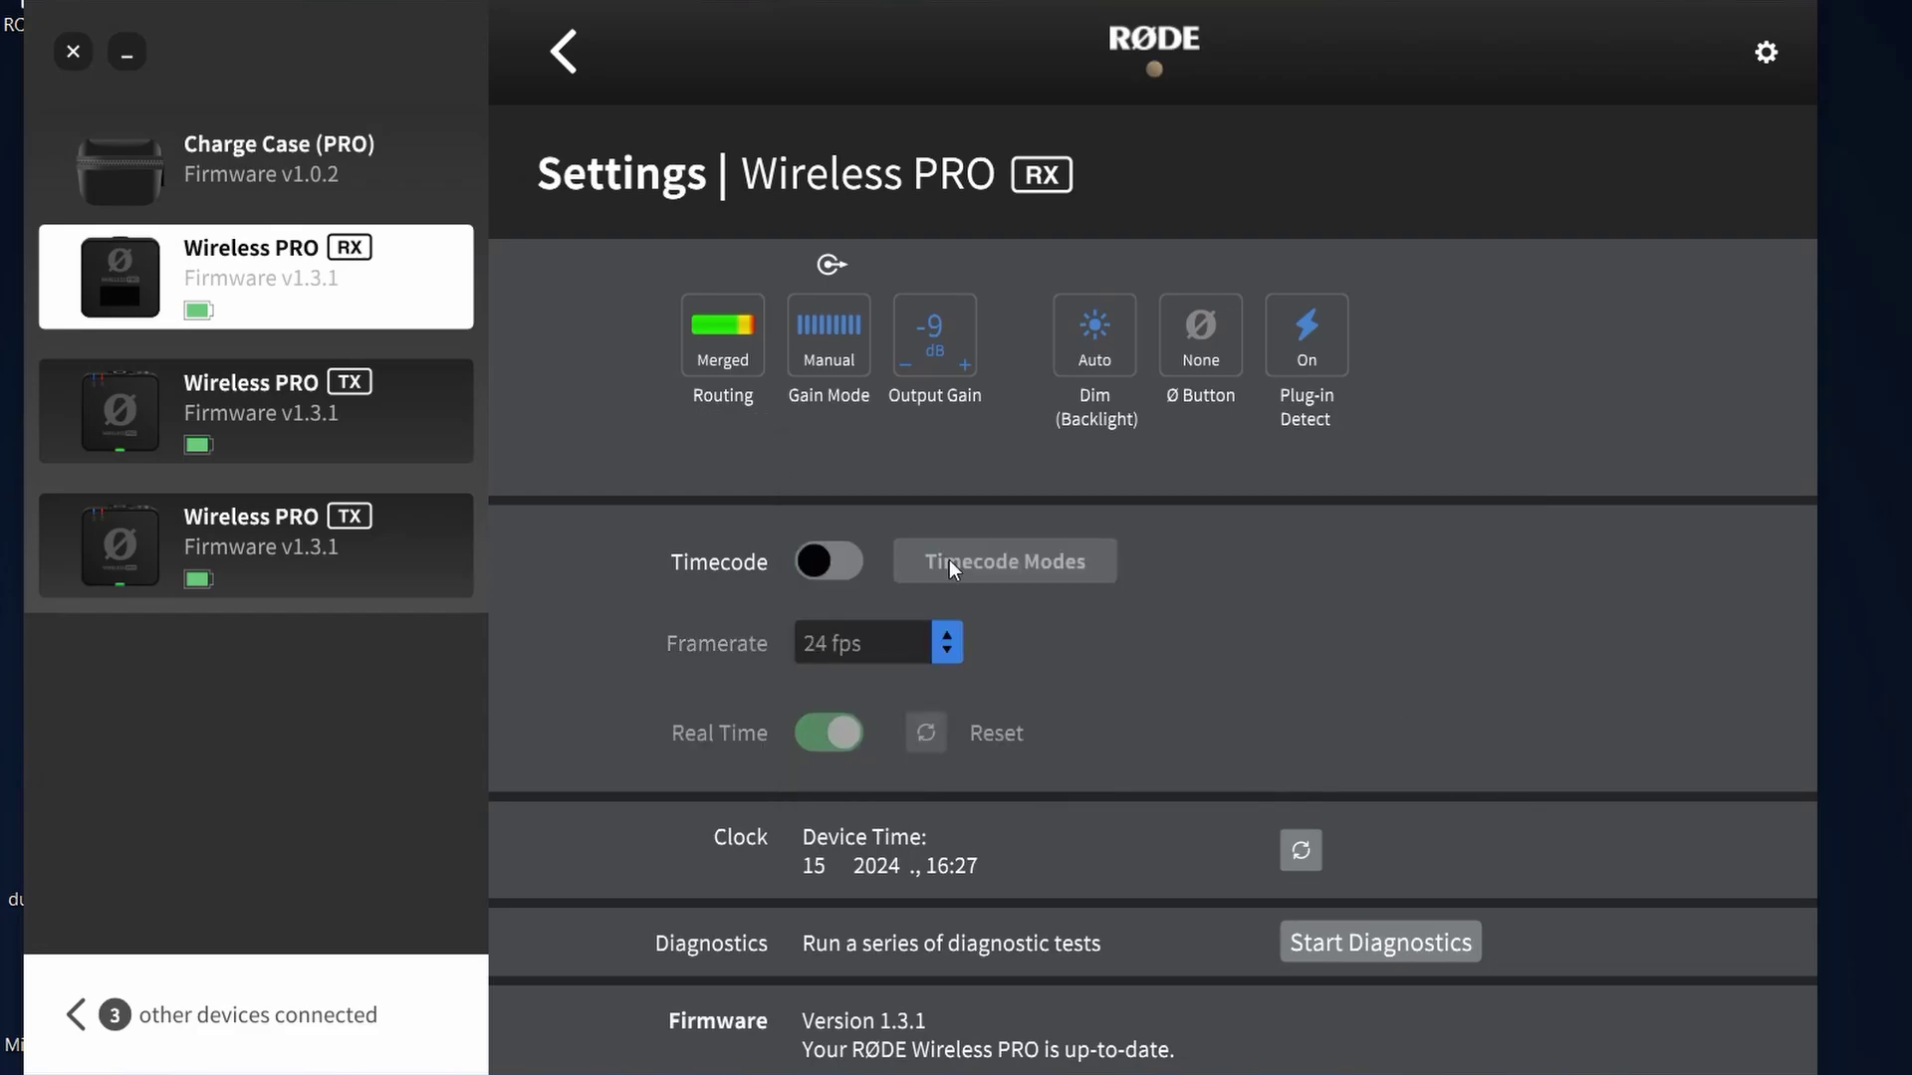
scroll(1391, 604, down, 1)
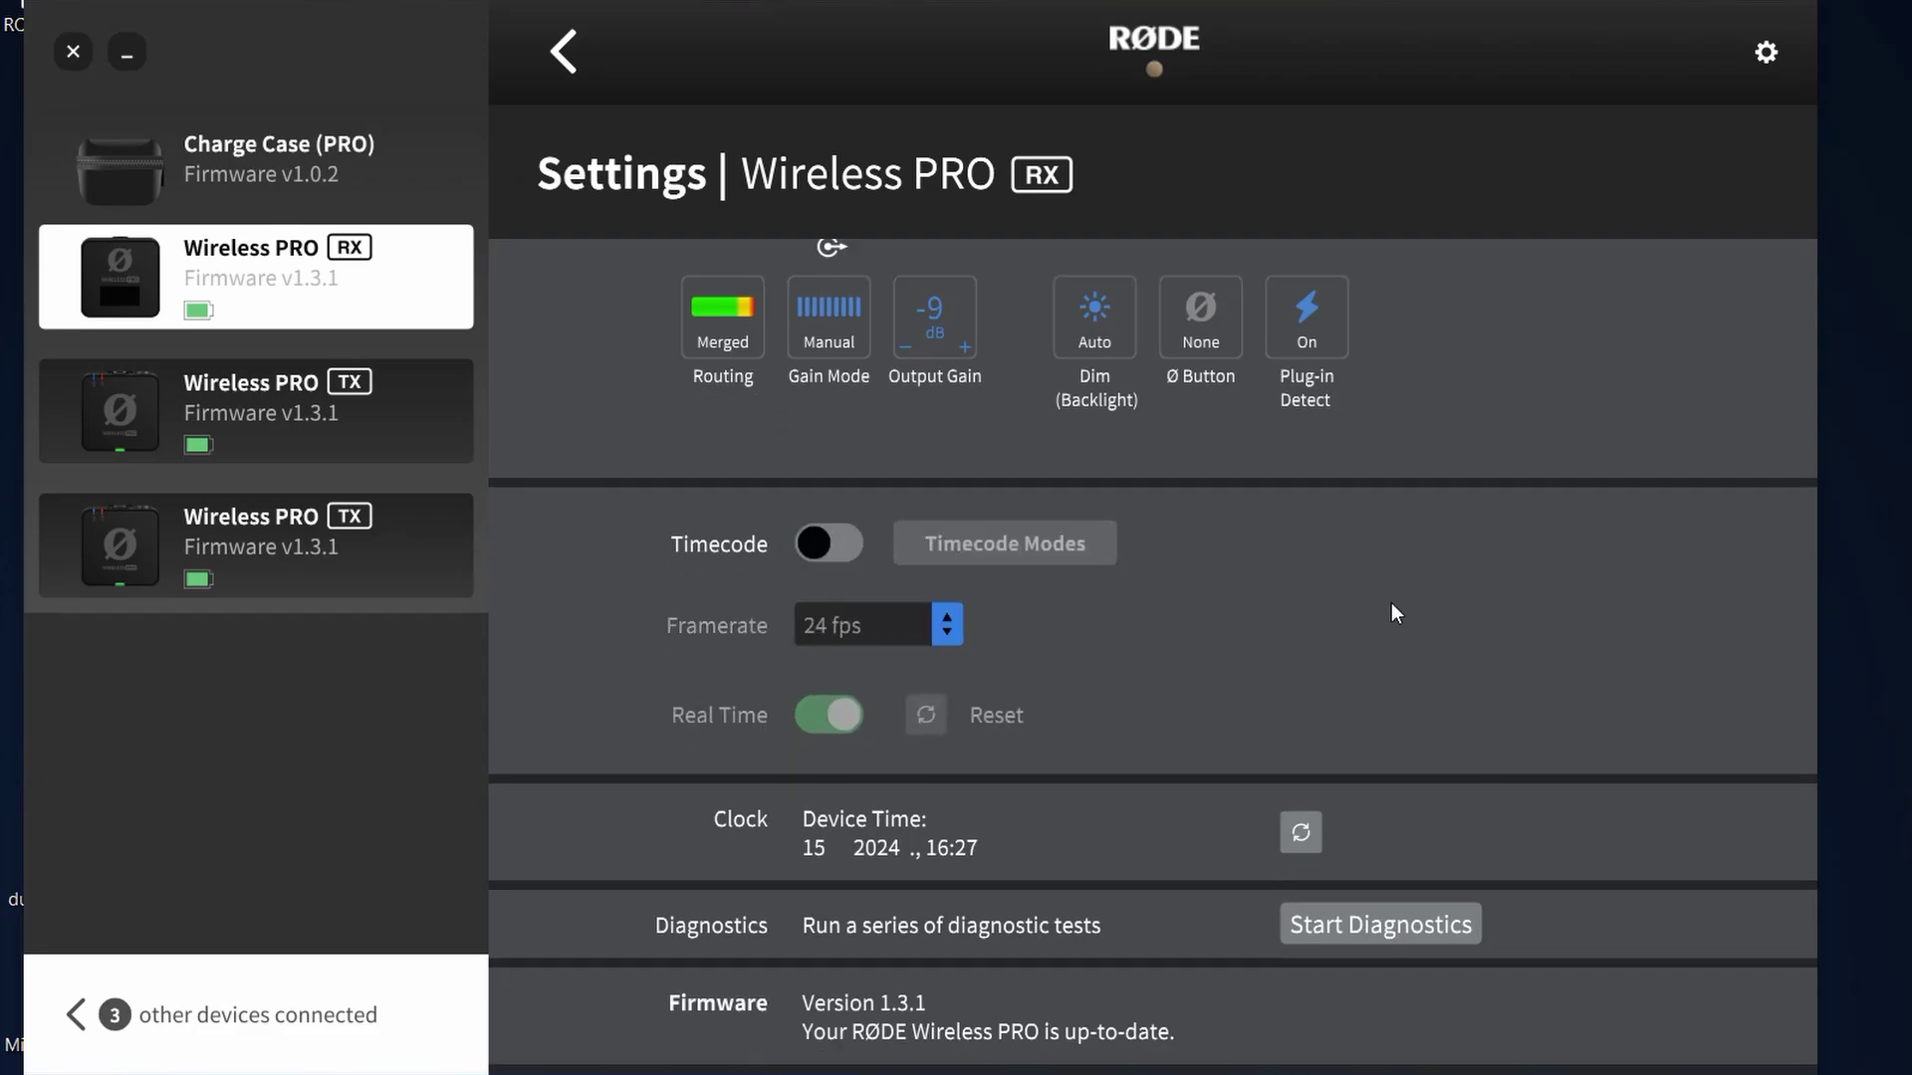
scroll(1393, 612, up, 3)
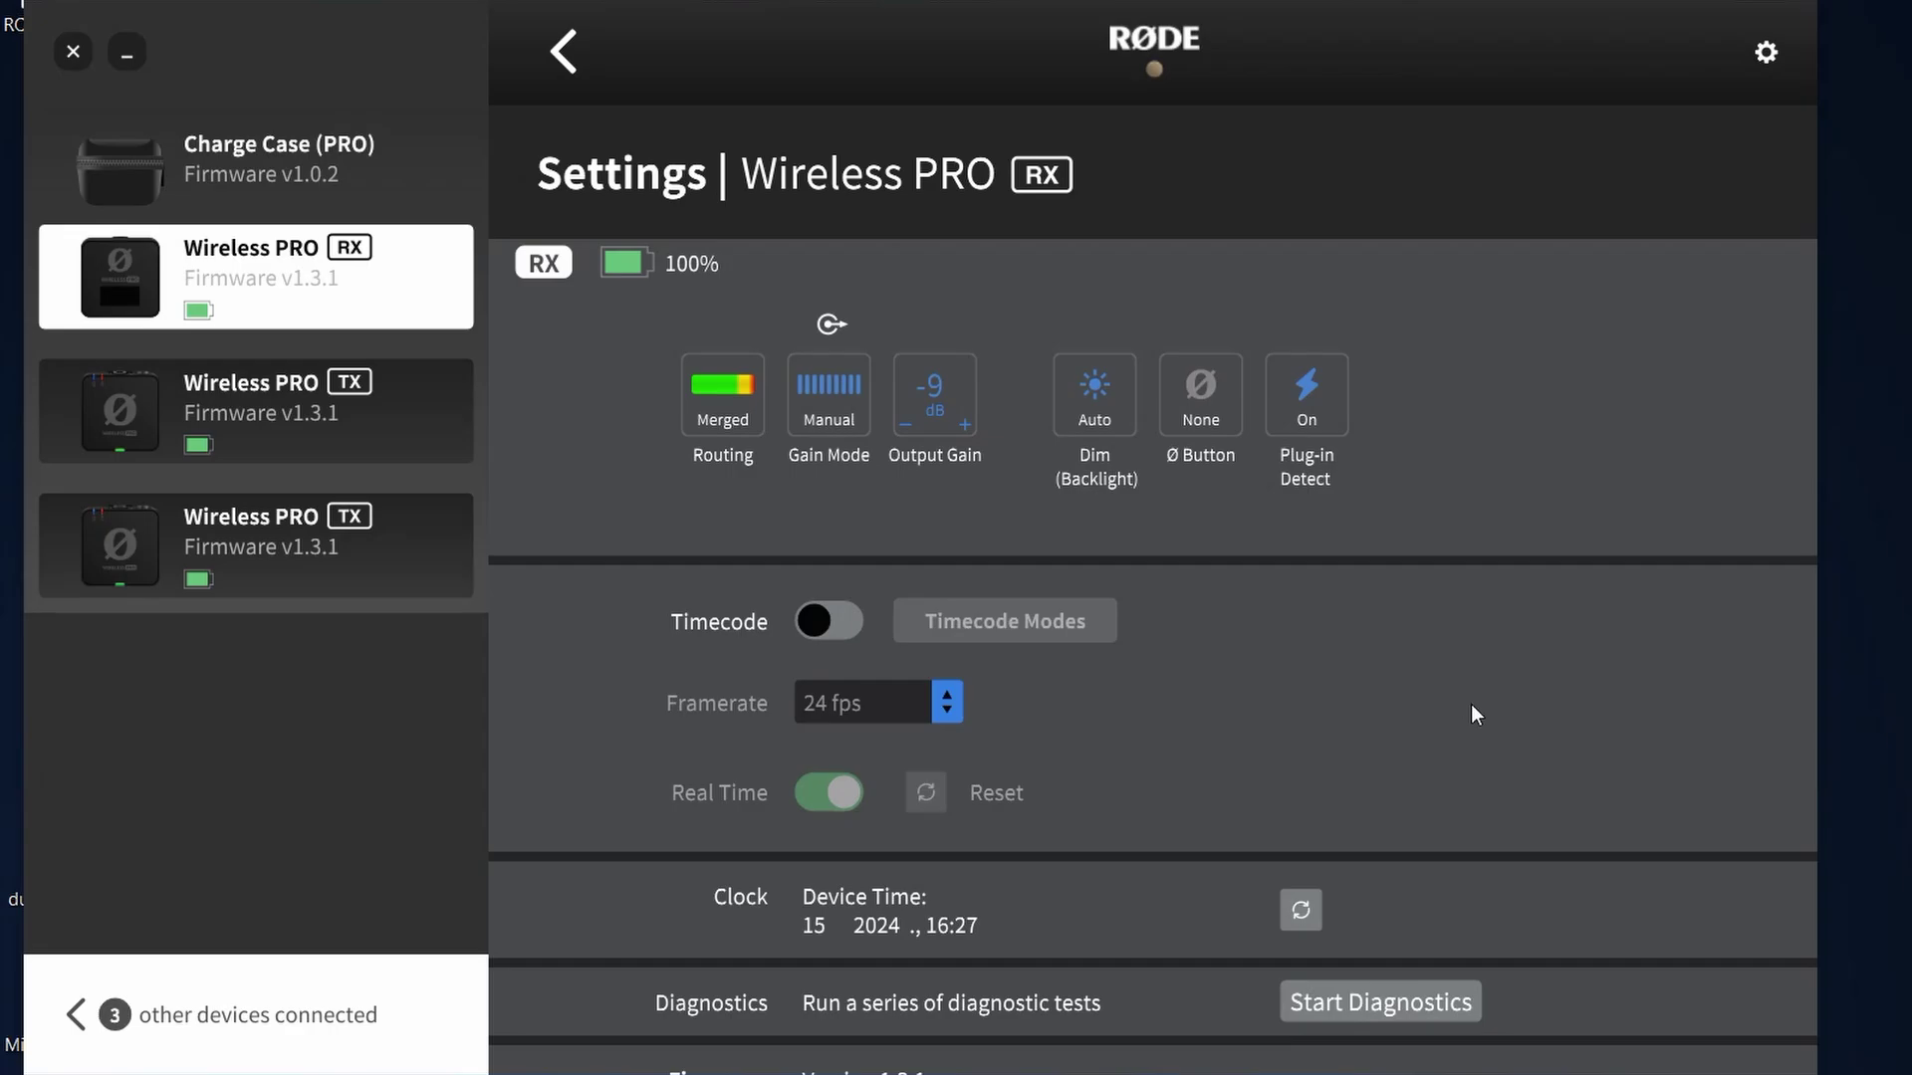
Look at the introduction to the receiver's diagnostic tests and close it without running them.
click(1424, 1007)
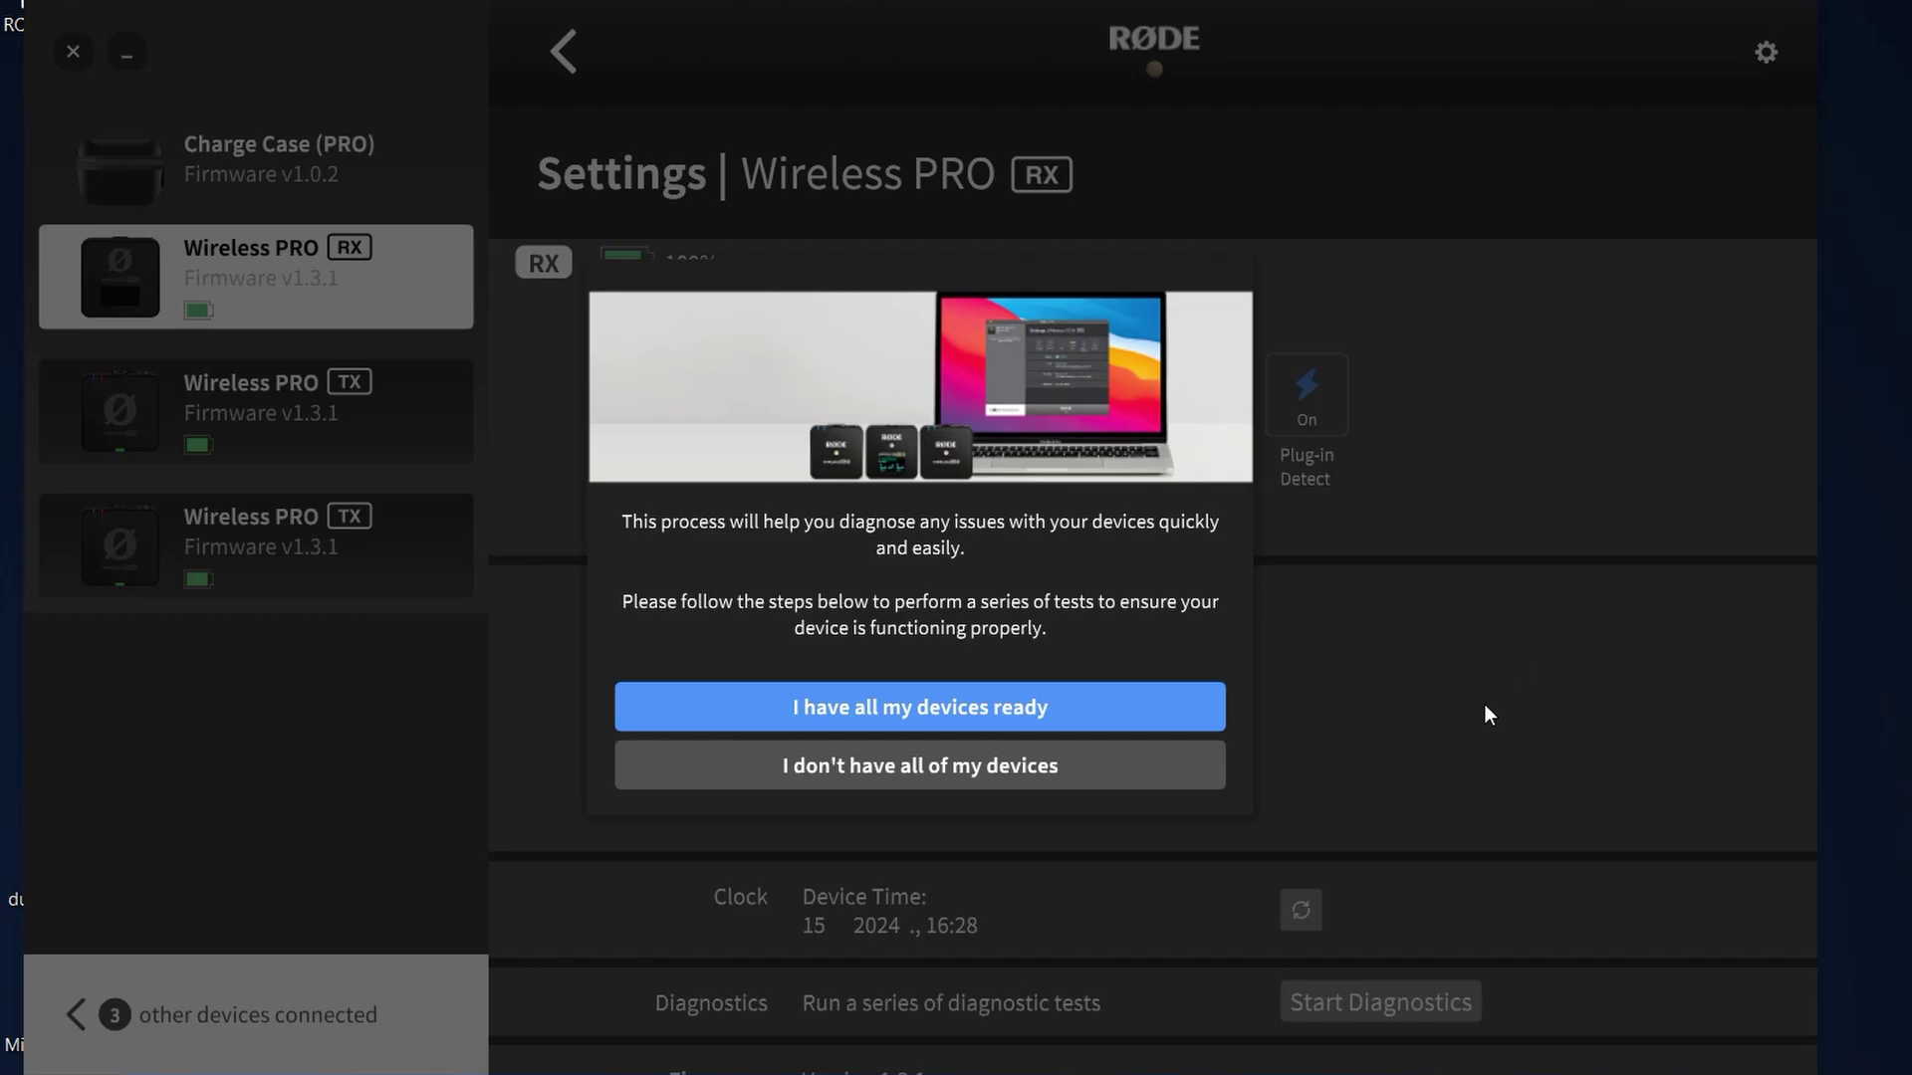
click(1705, 474)
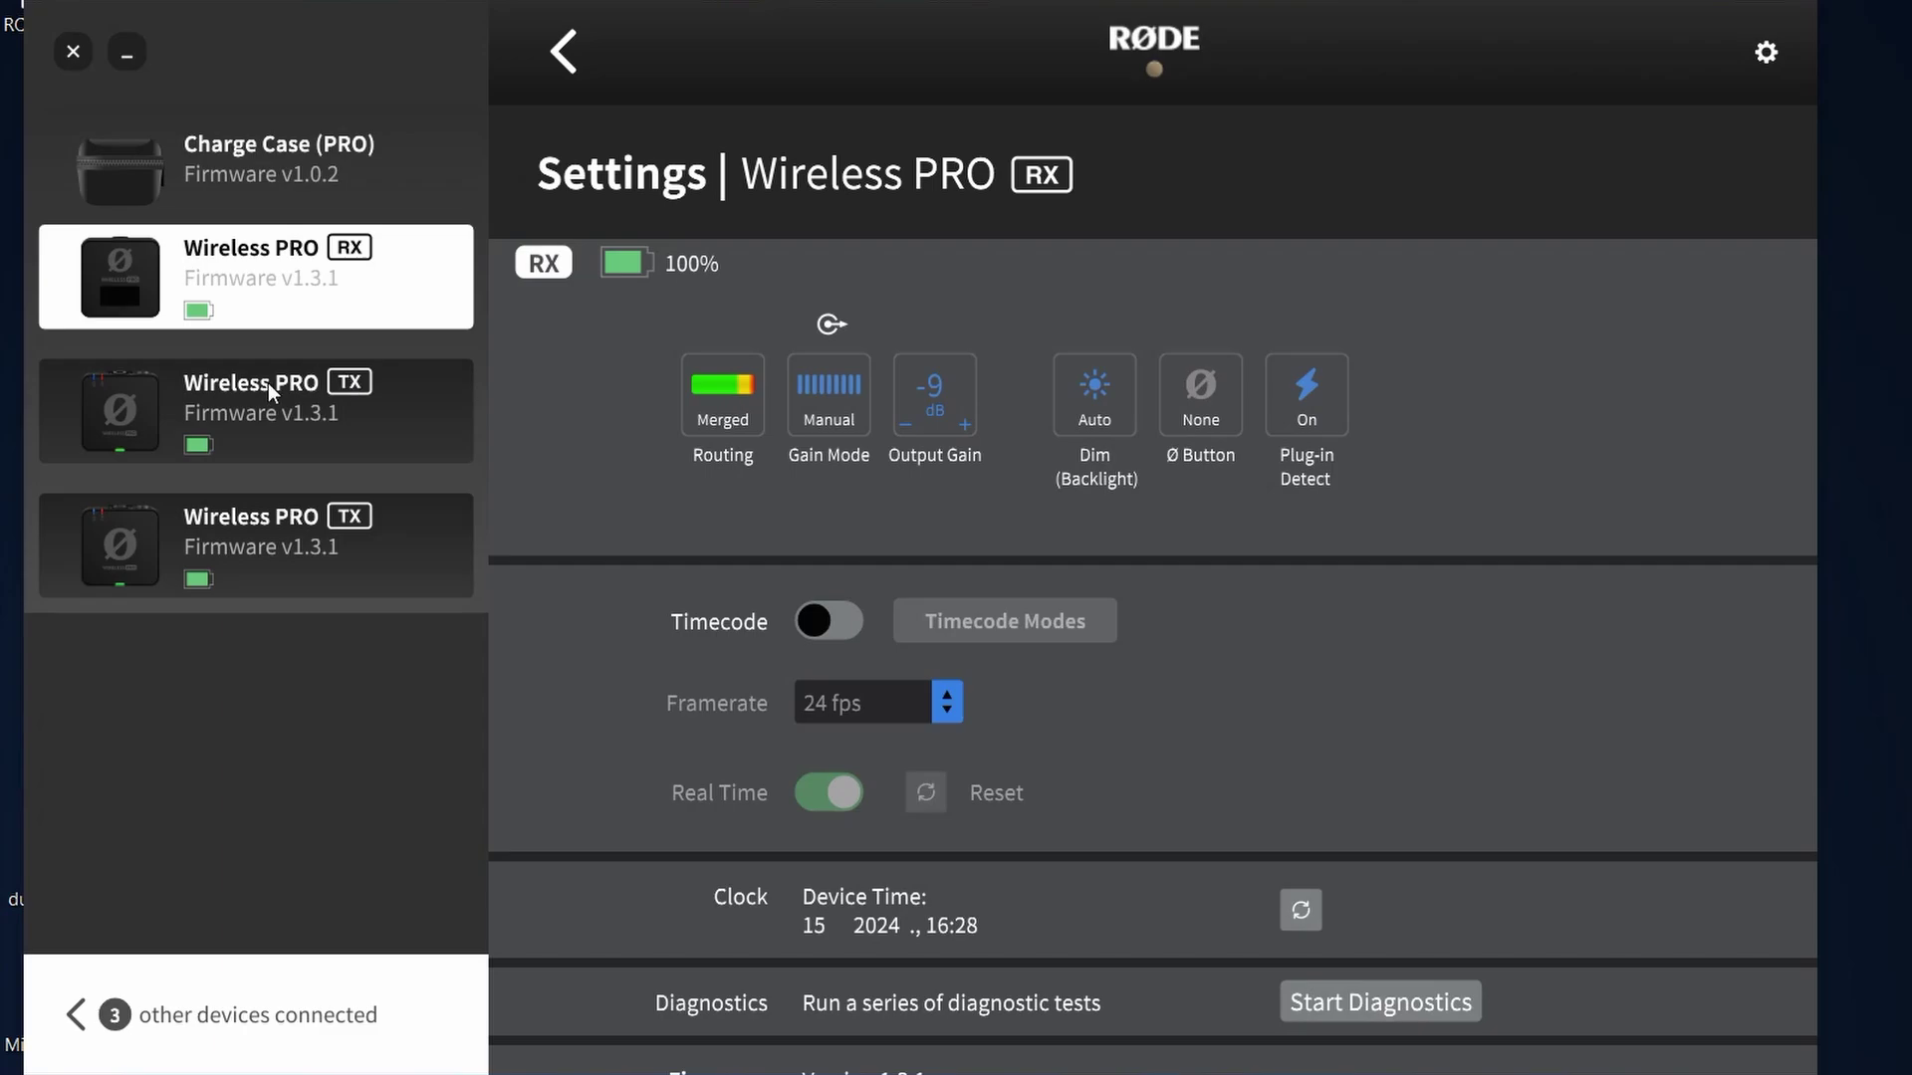
Open the settings of the first Wireless PRO transmitter.
click(44, 402)
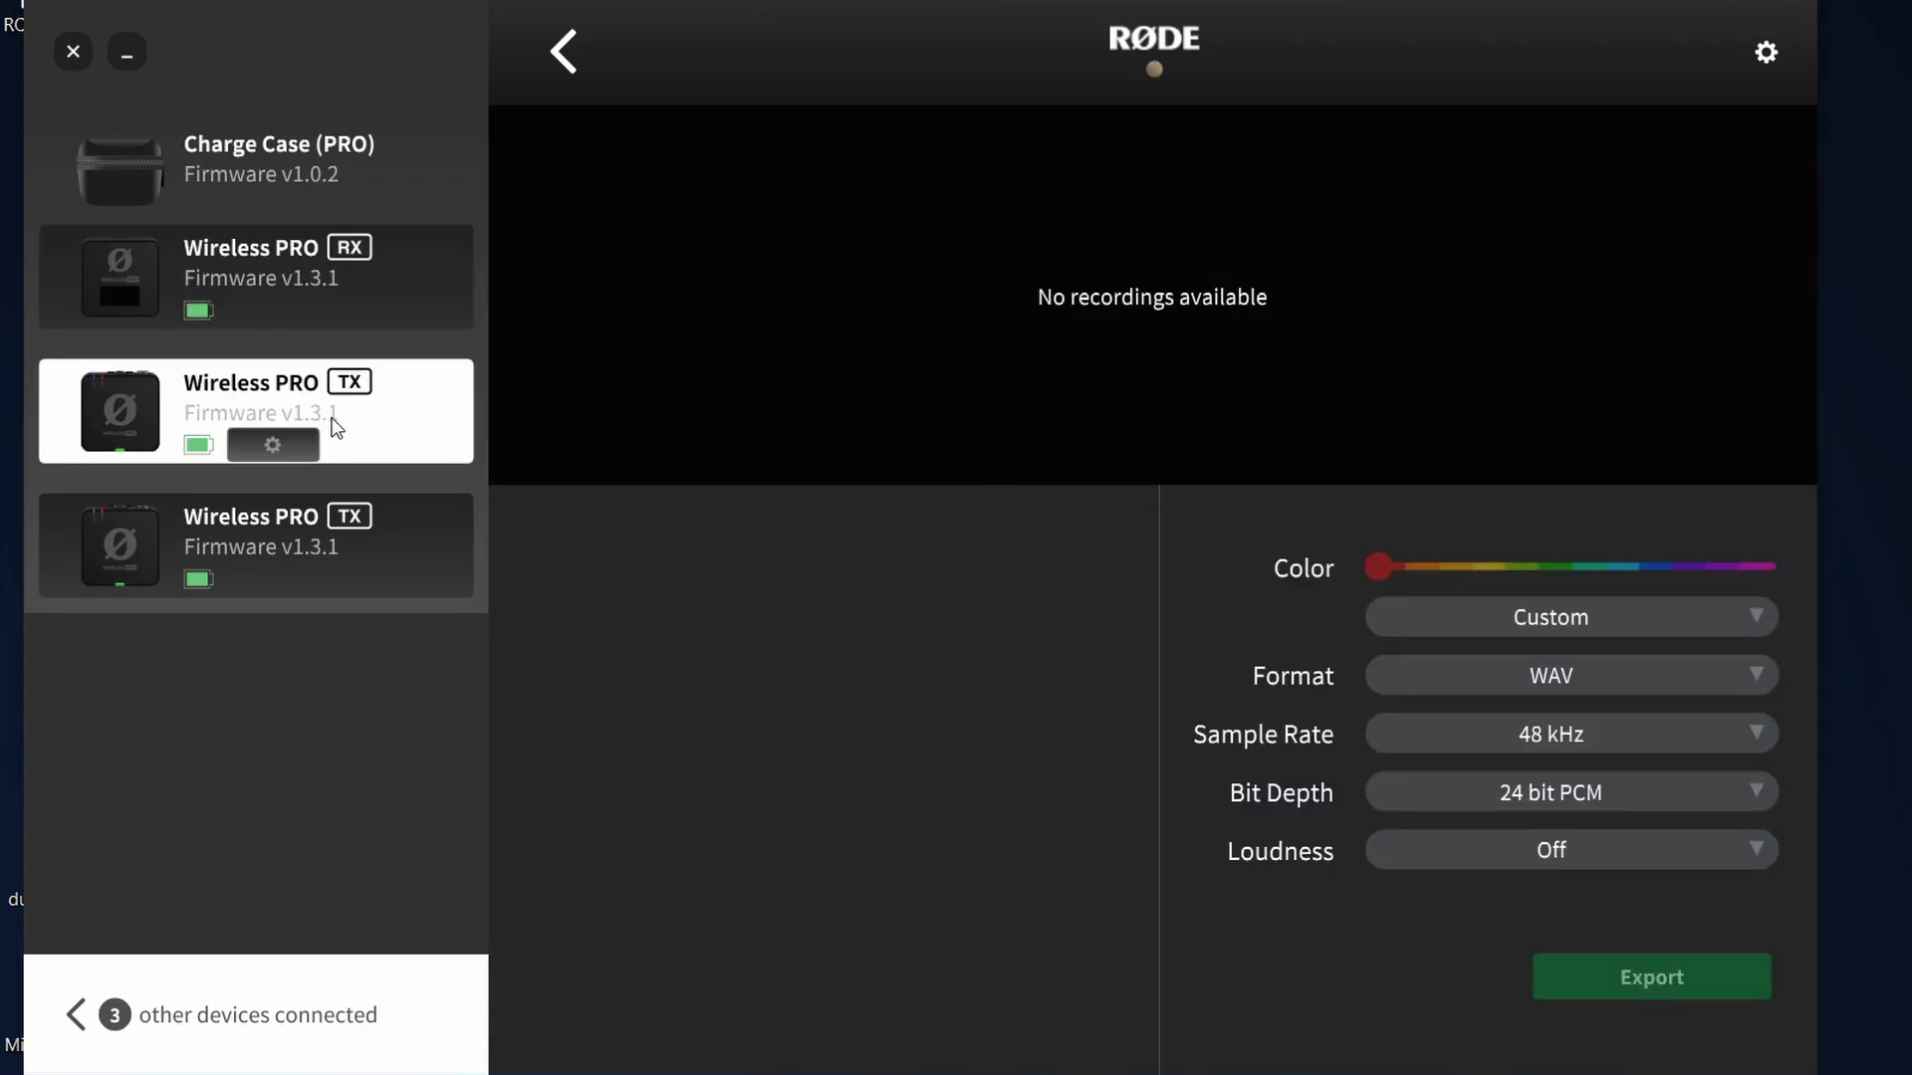
click(380, 529)
click(402, 424)
click(273, 445)
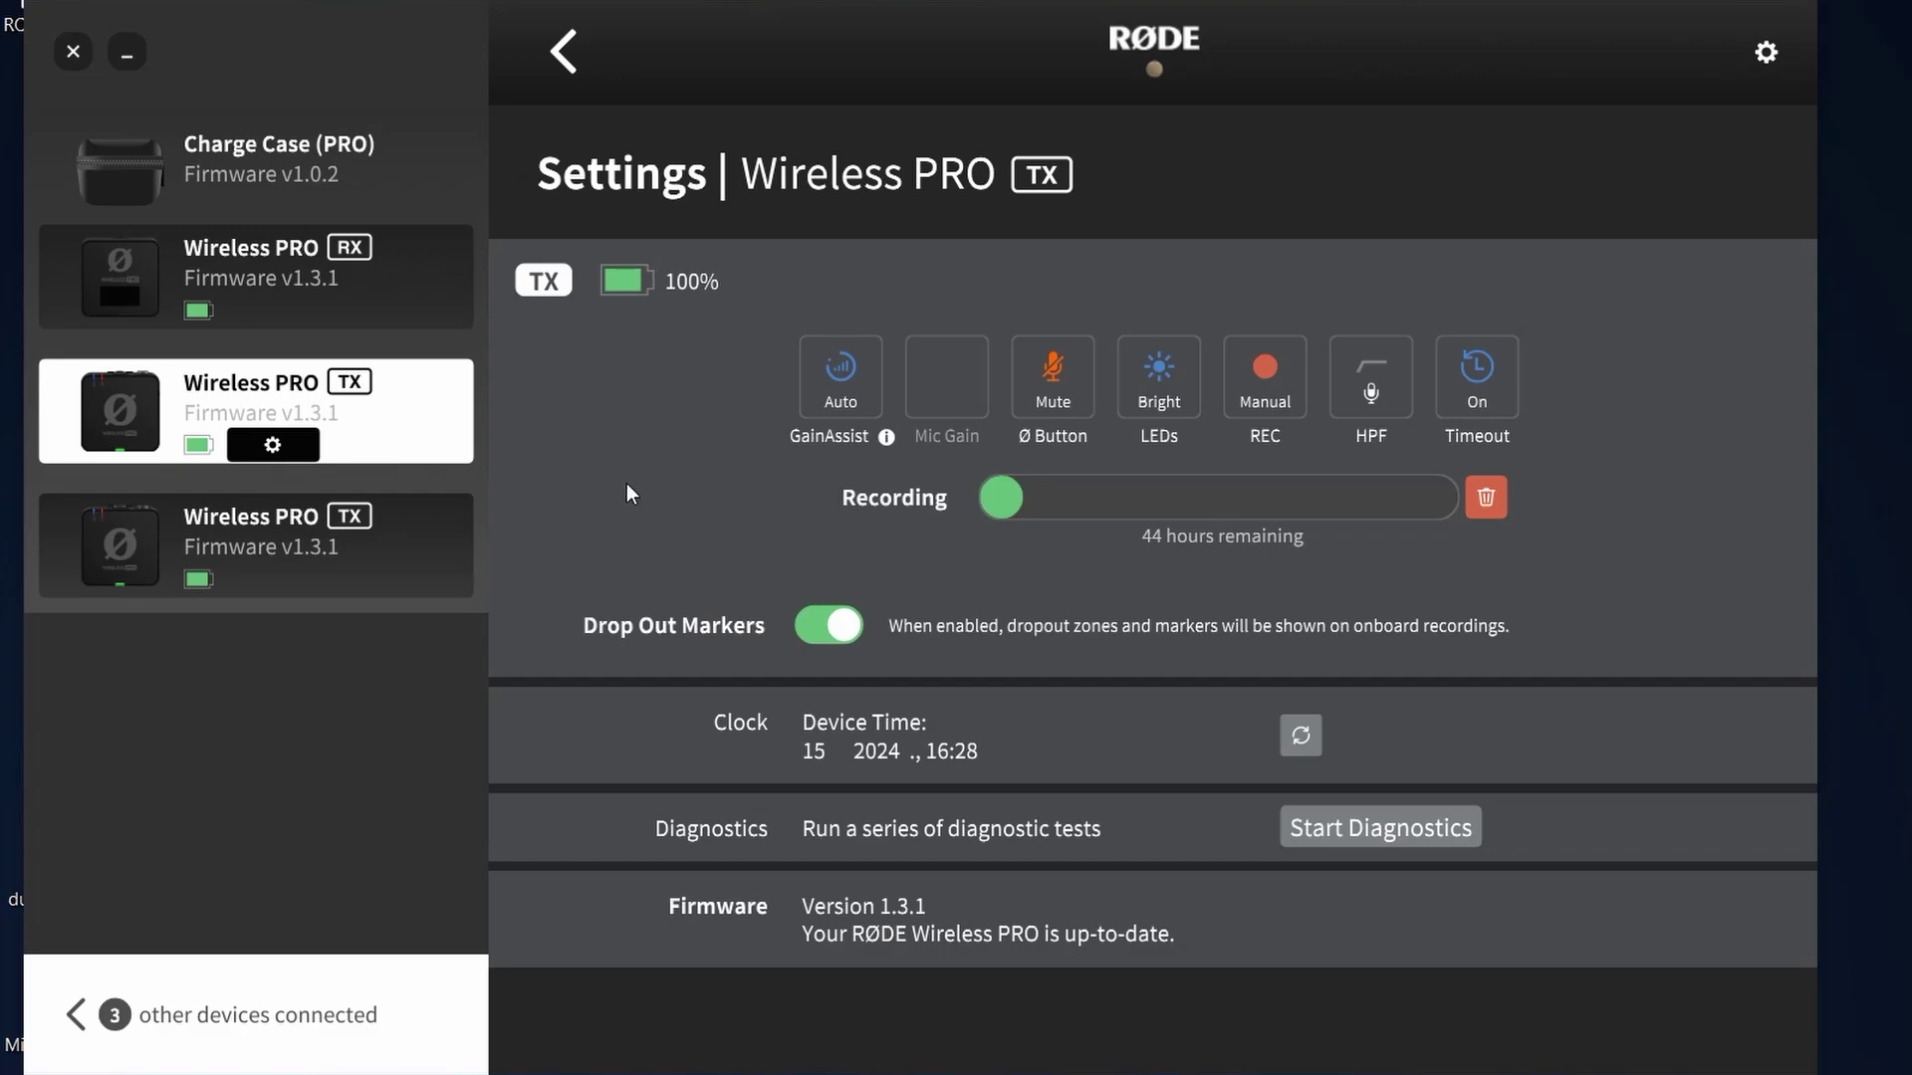
Set the first transmitter's Ø button function to None and its LEDs to Dim.
click(863, 377)
click(828, 373)
click(1071, 384)
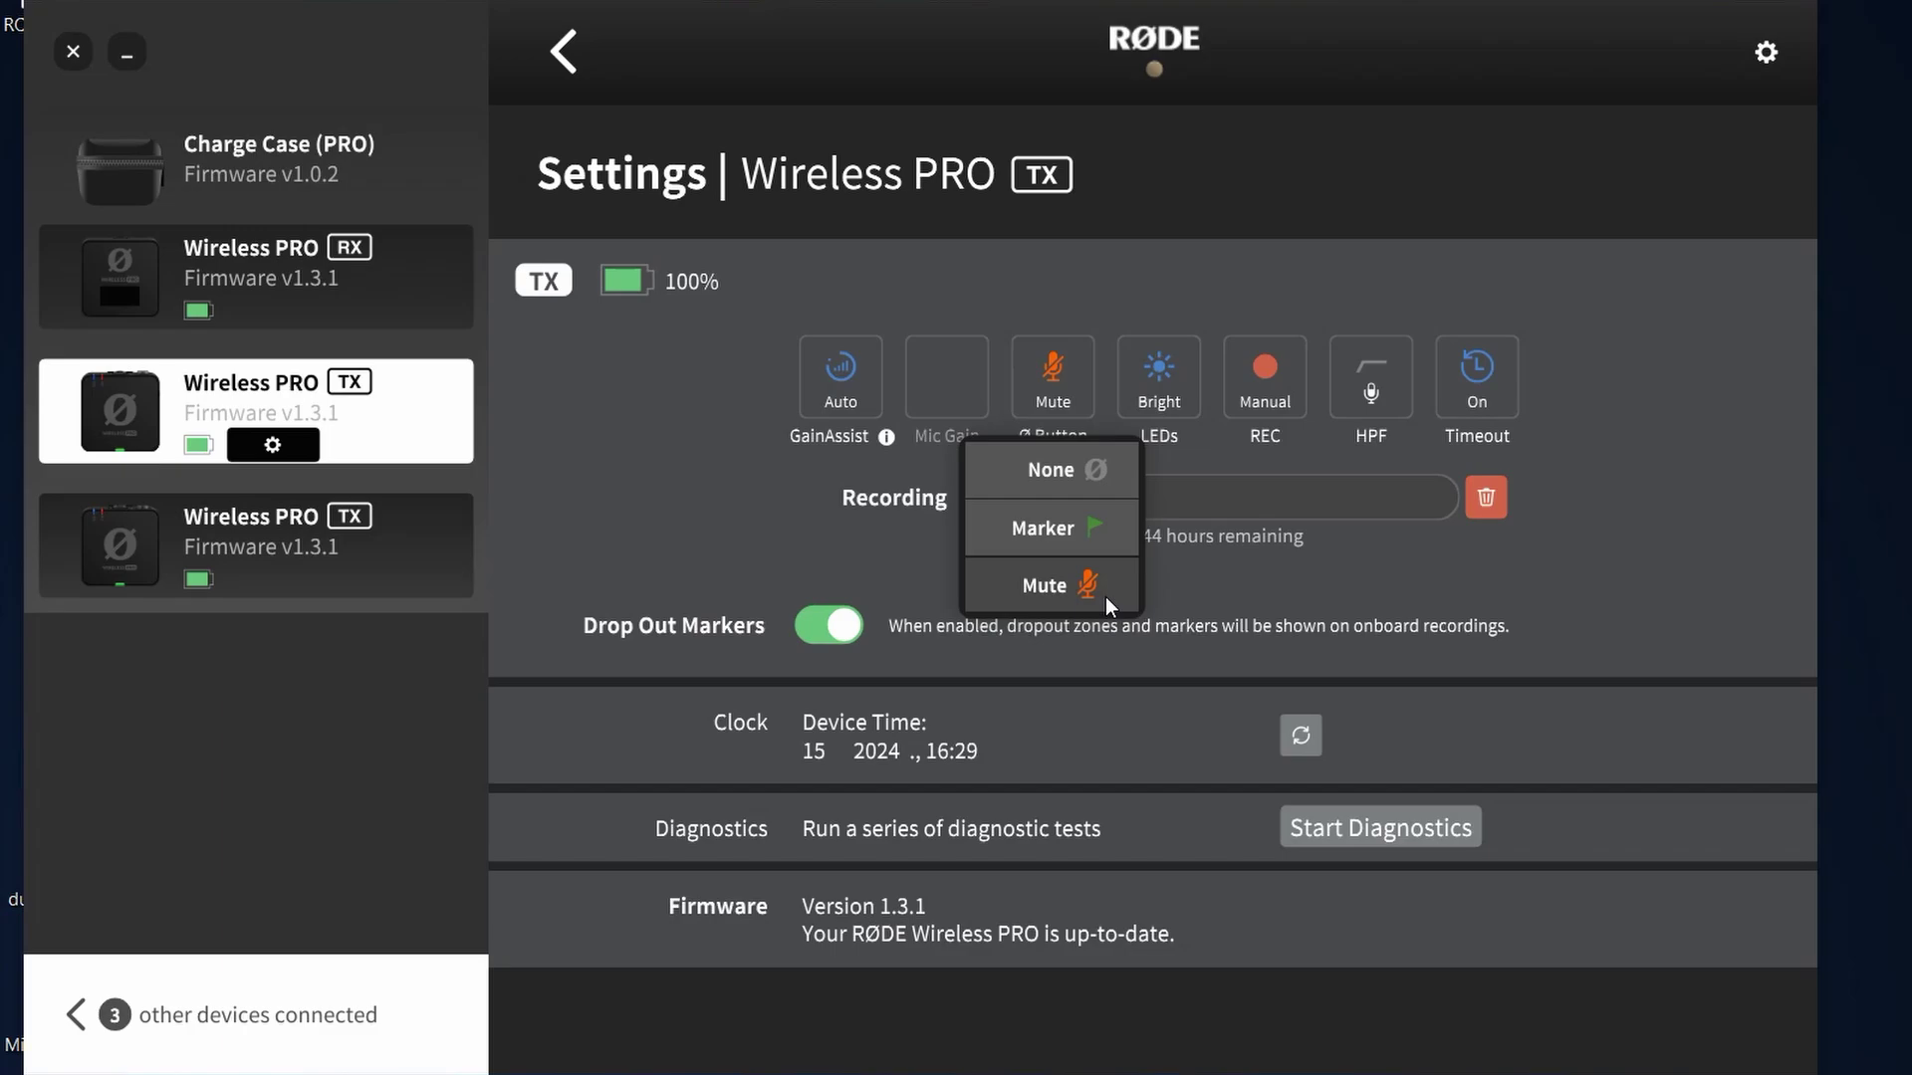
click(1104, 491)
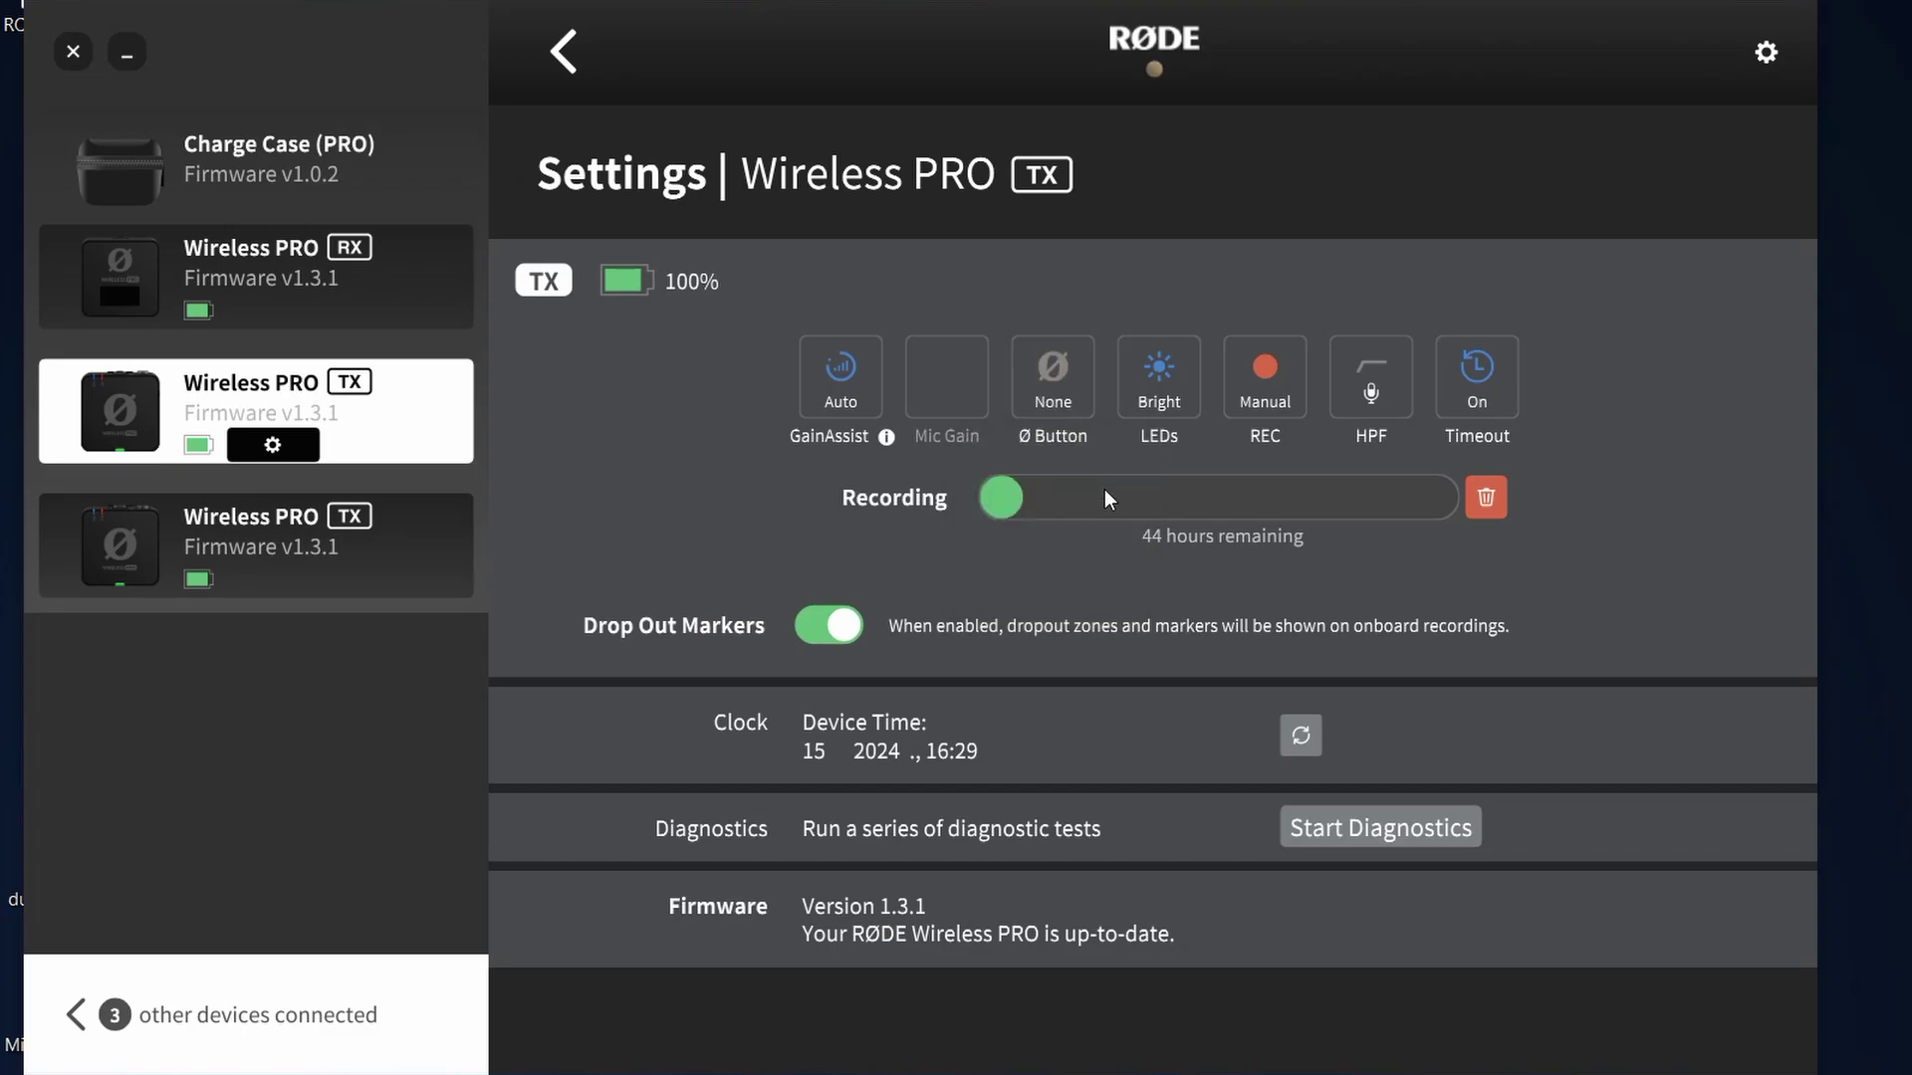
click(1174, 402)
click(1175, 402)
Check the second transmitter's settings, and set the first transmitter's recording mode to Always.
click(294, 540)
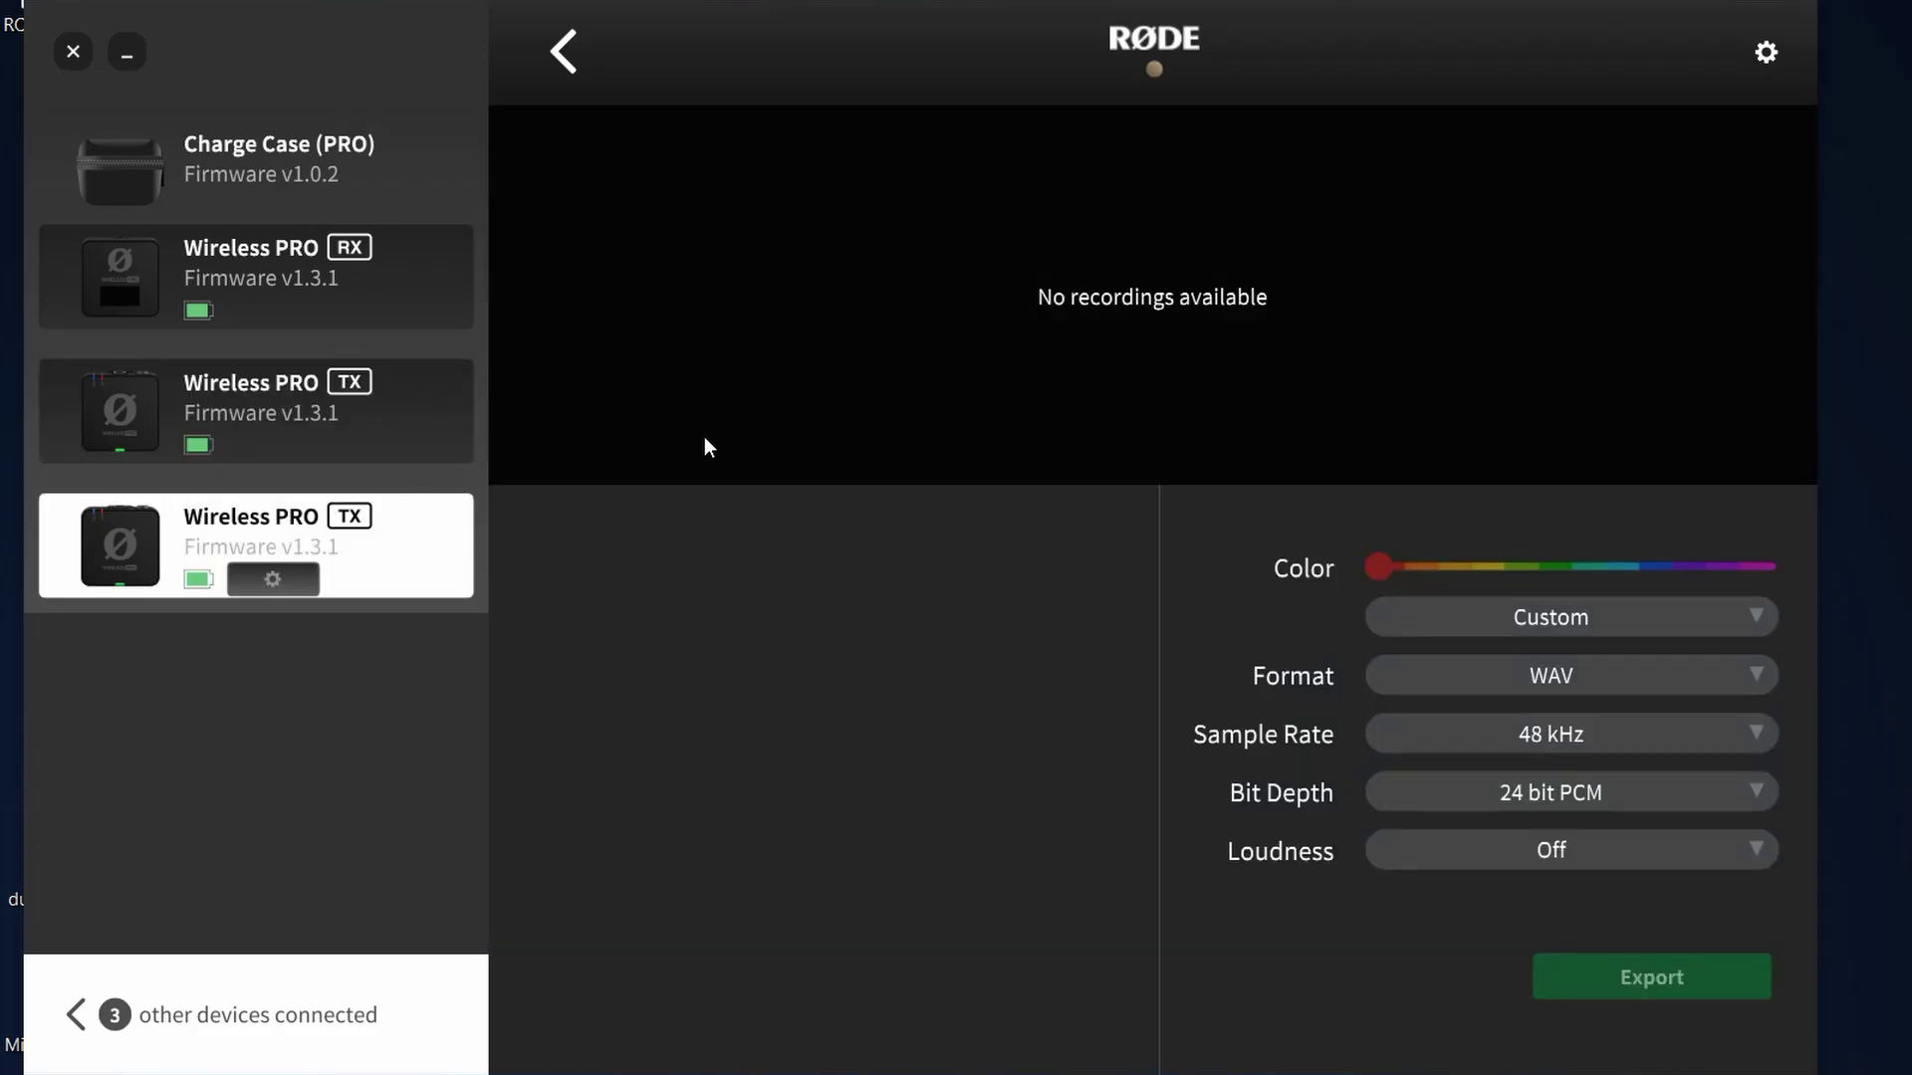
click(275, 581)
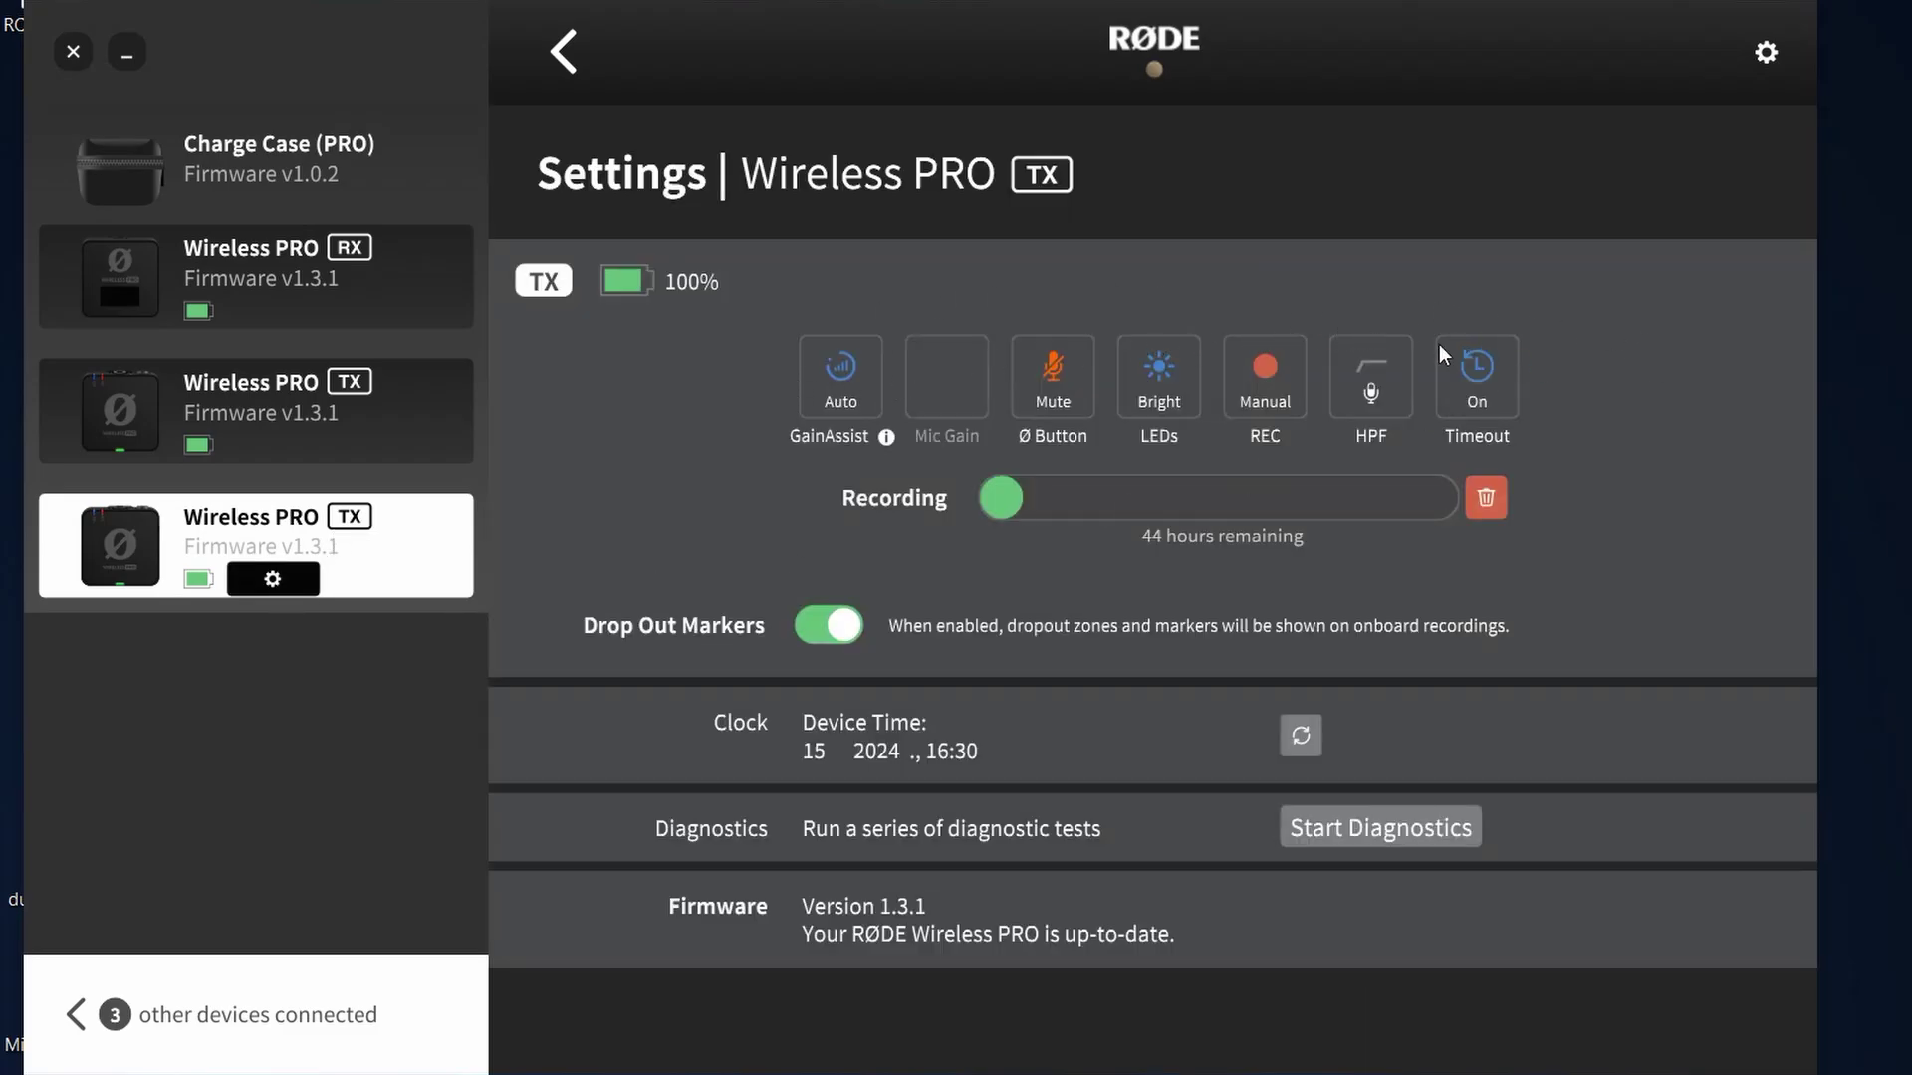
click(249, 416)
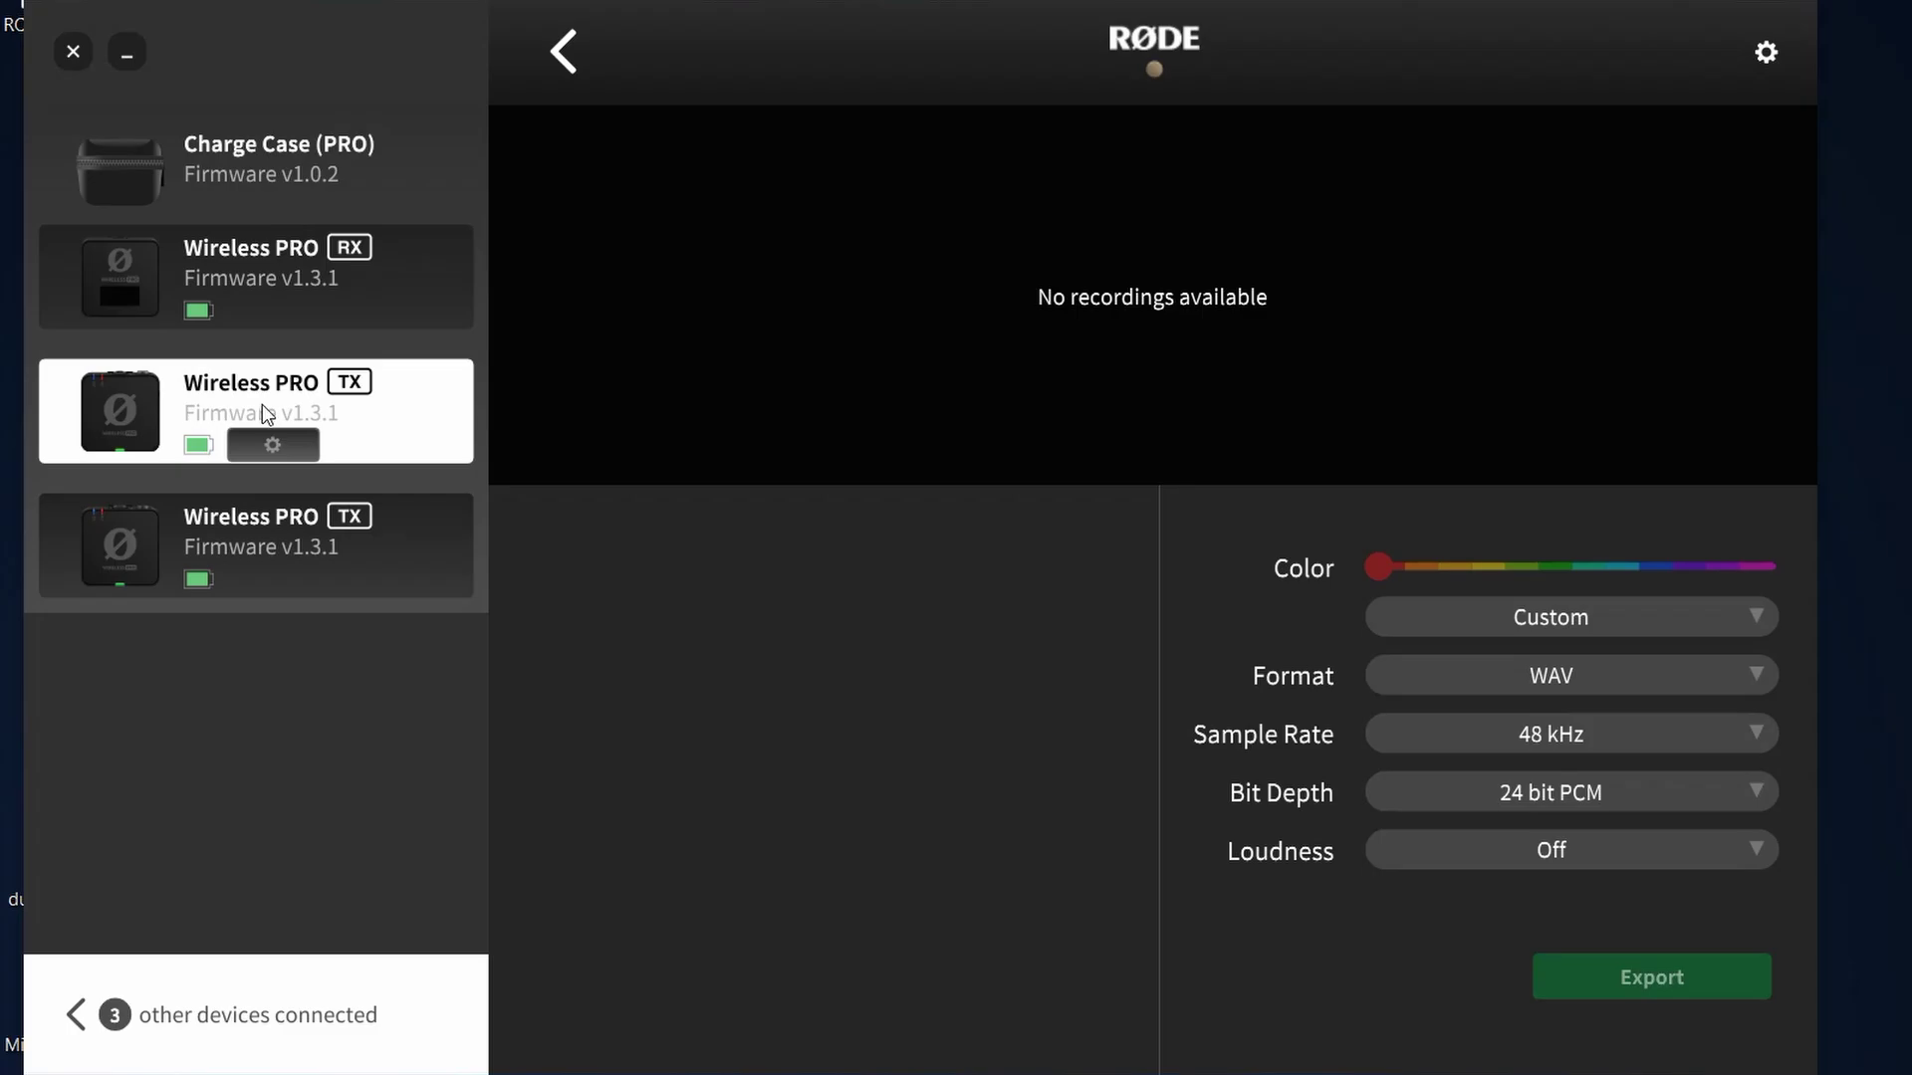
click(275, 456)
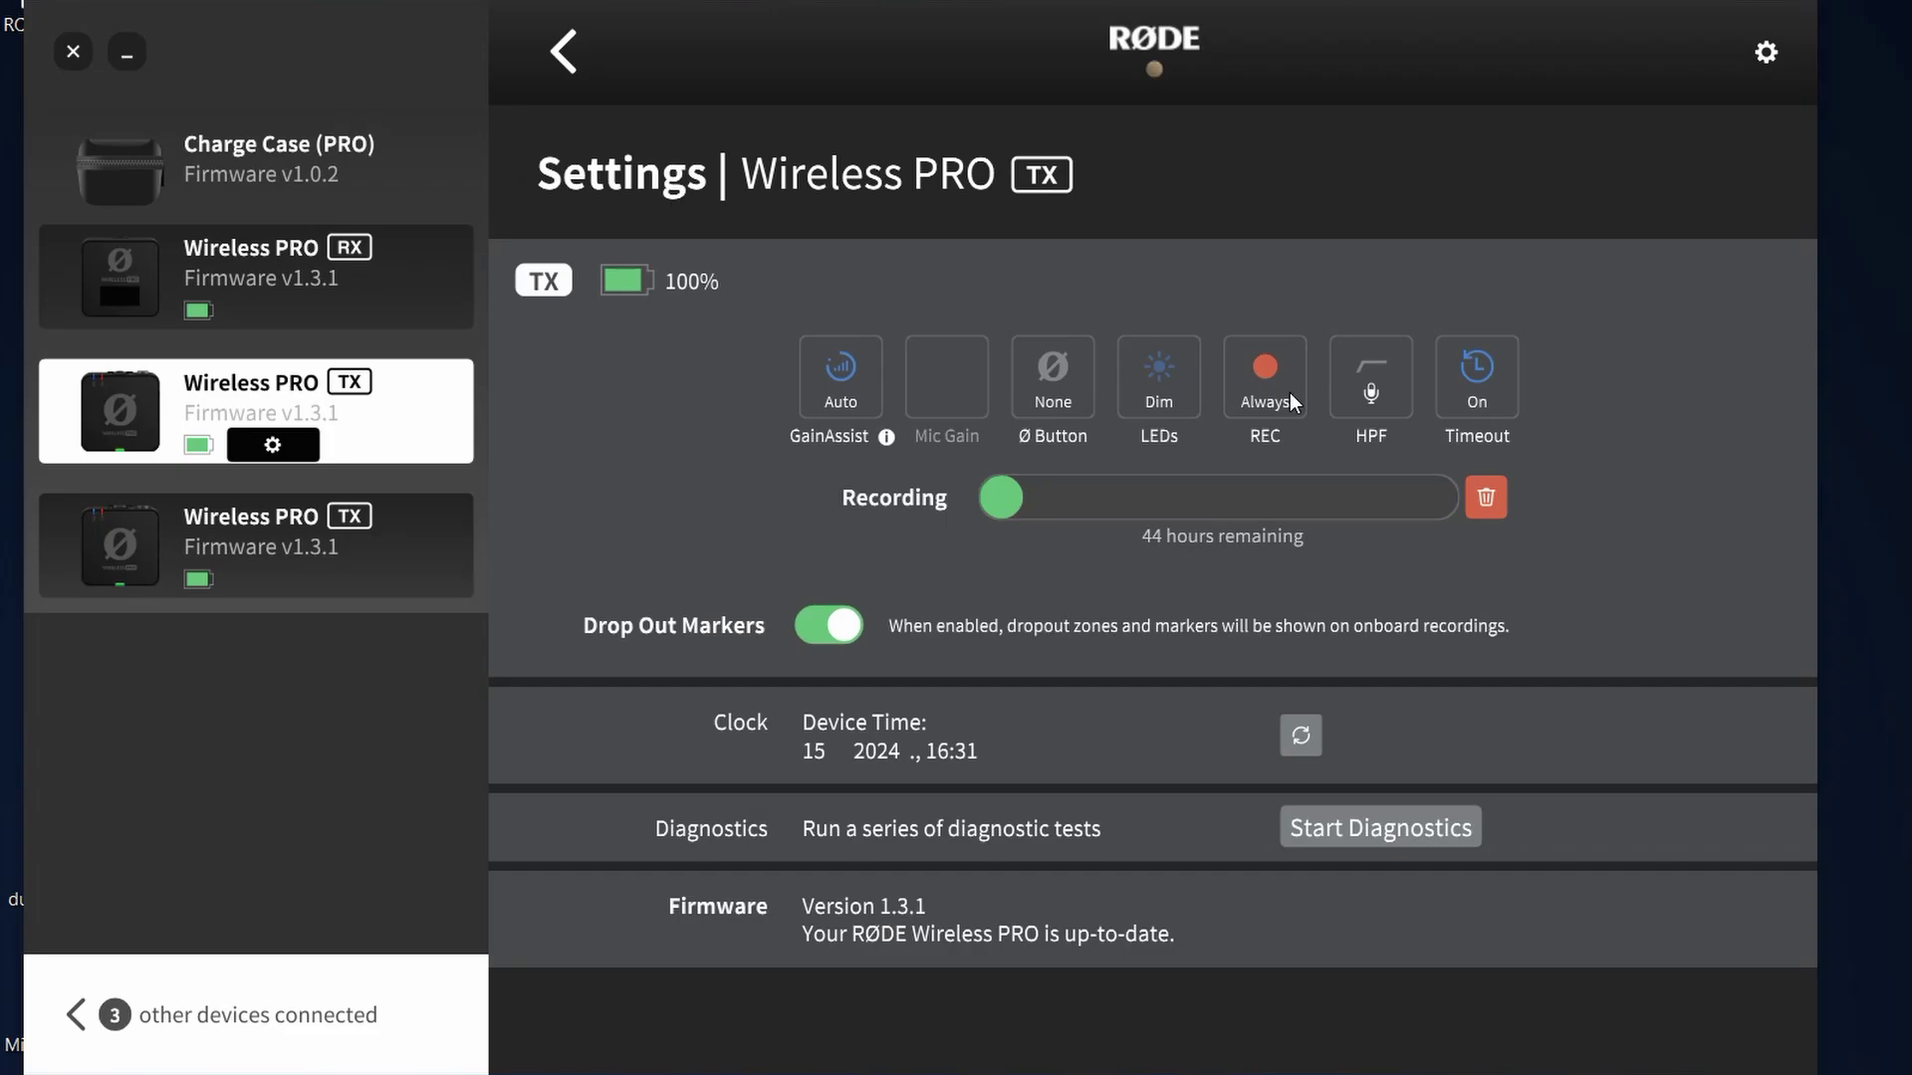
Set the second transmitter's recording mode to Always and its Ø button function to None.
click(269, 576)
click(271, 581)
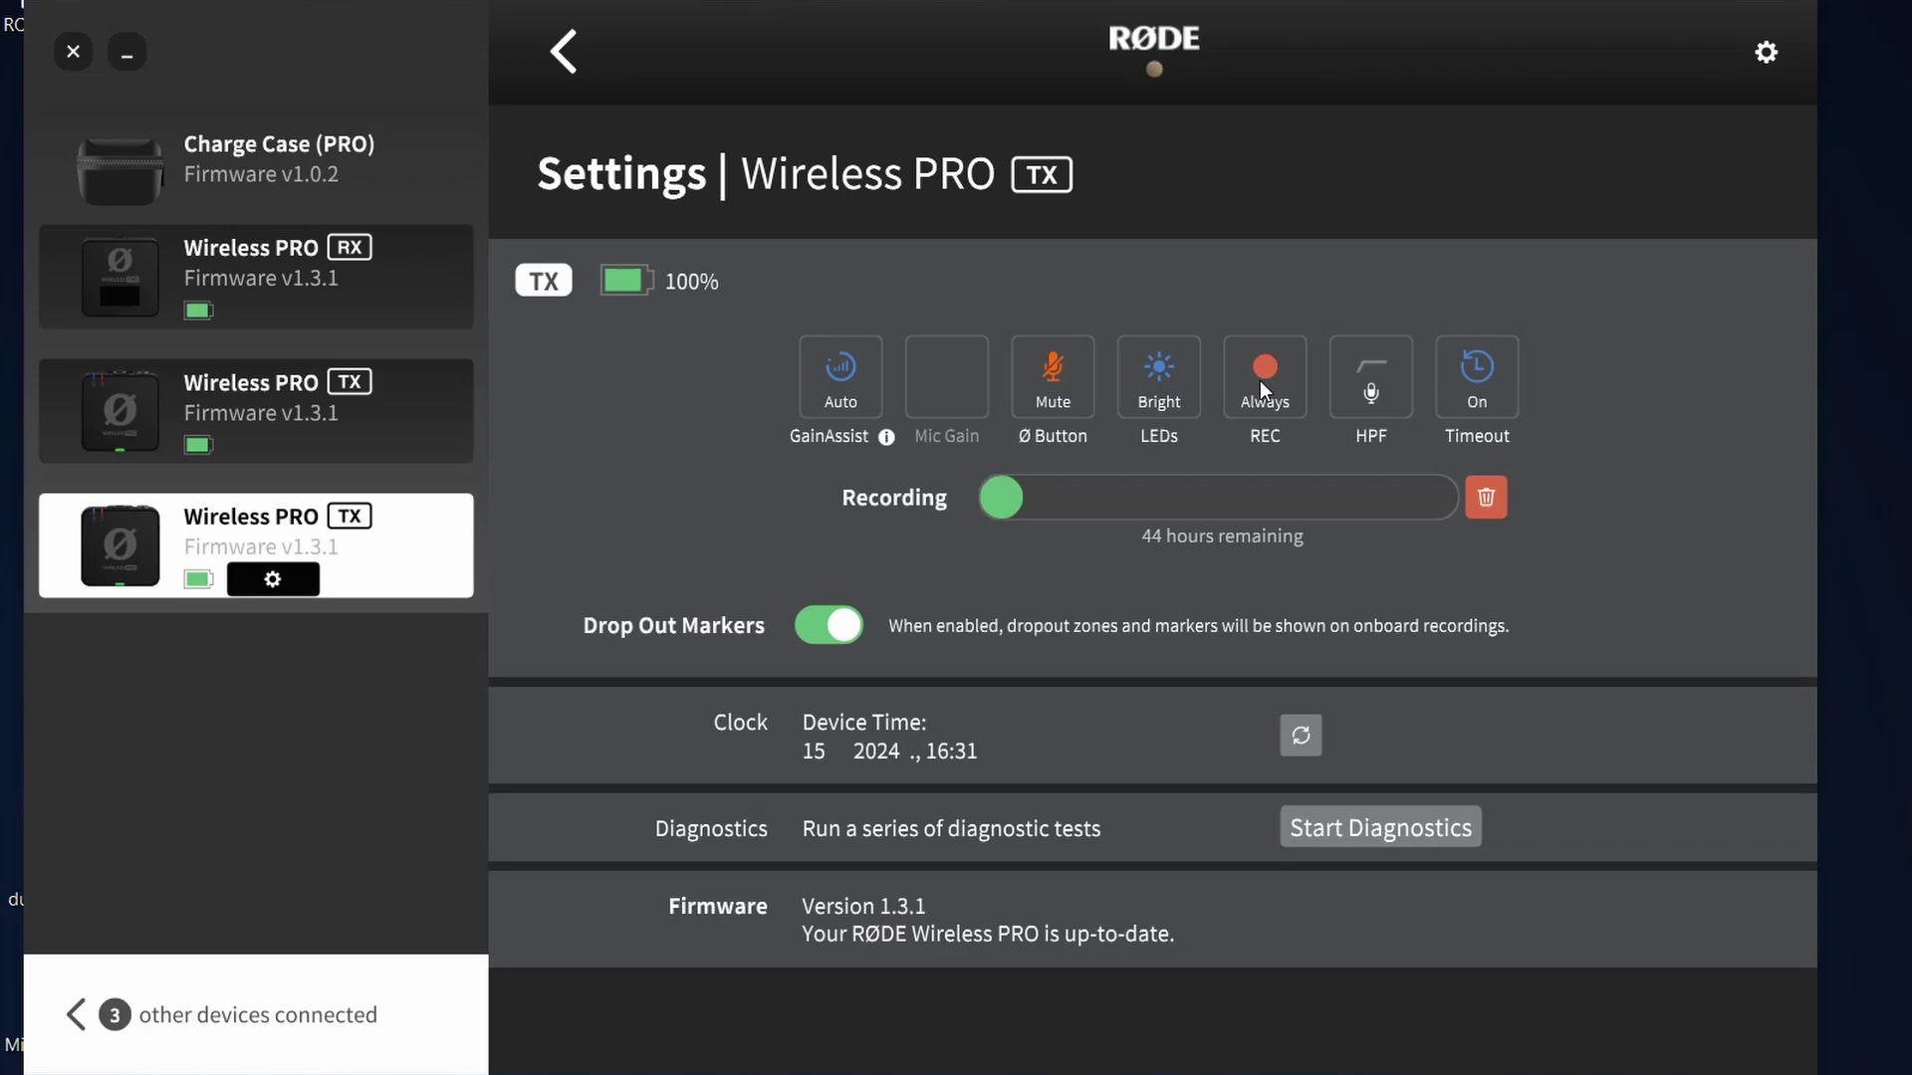
click(1053, 388)
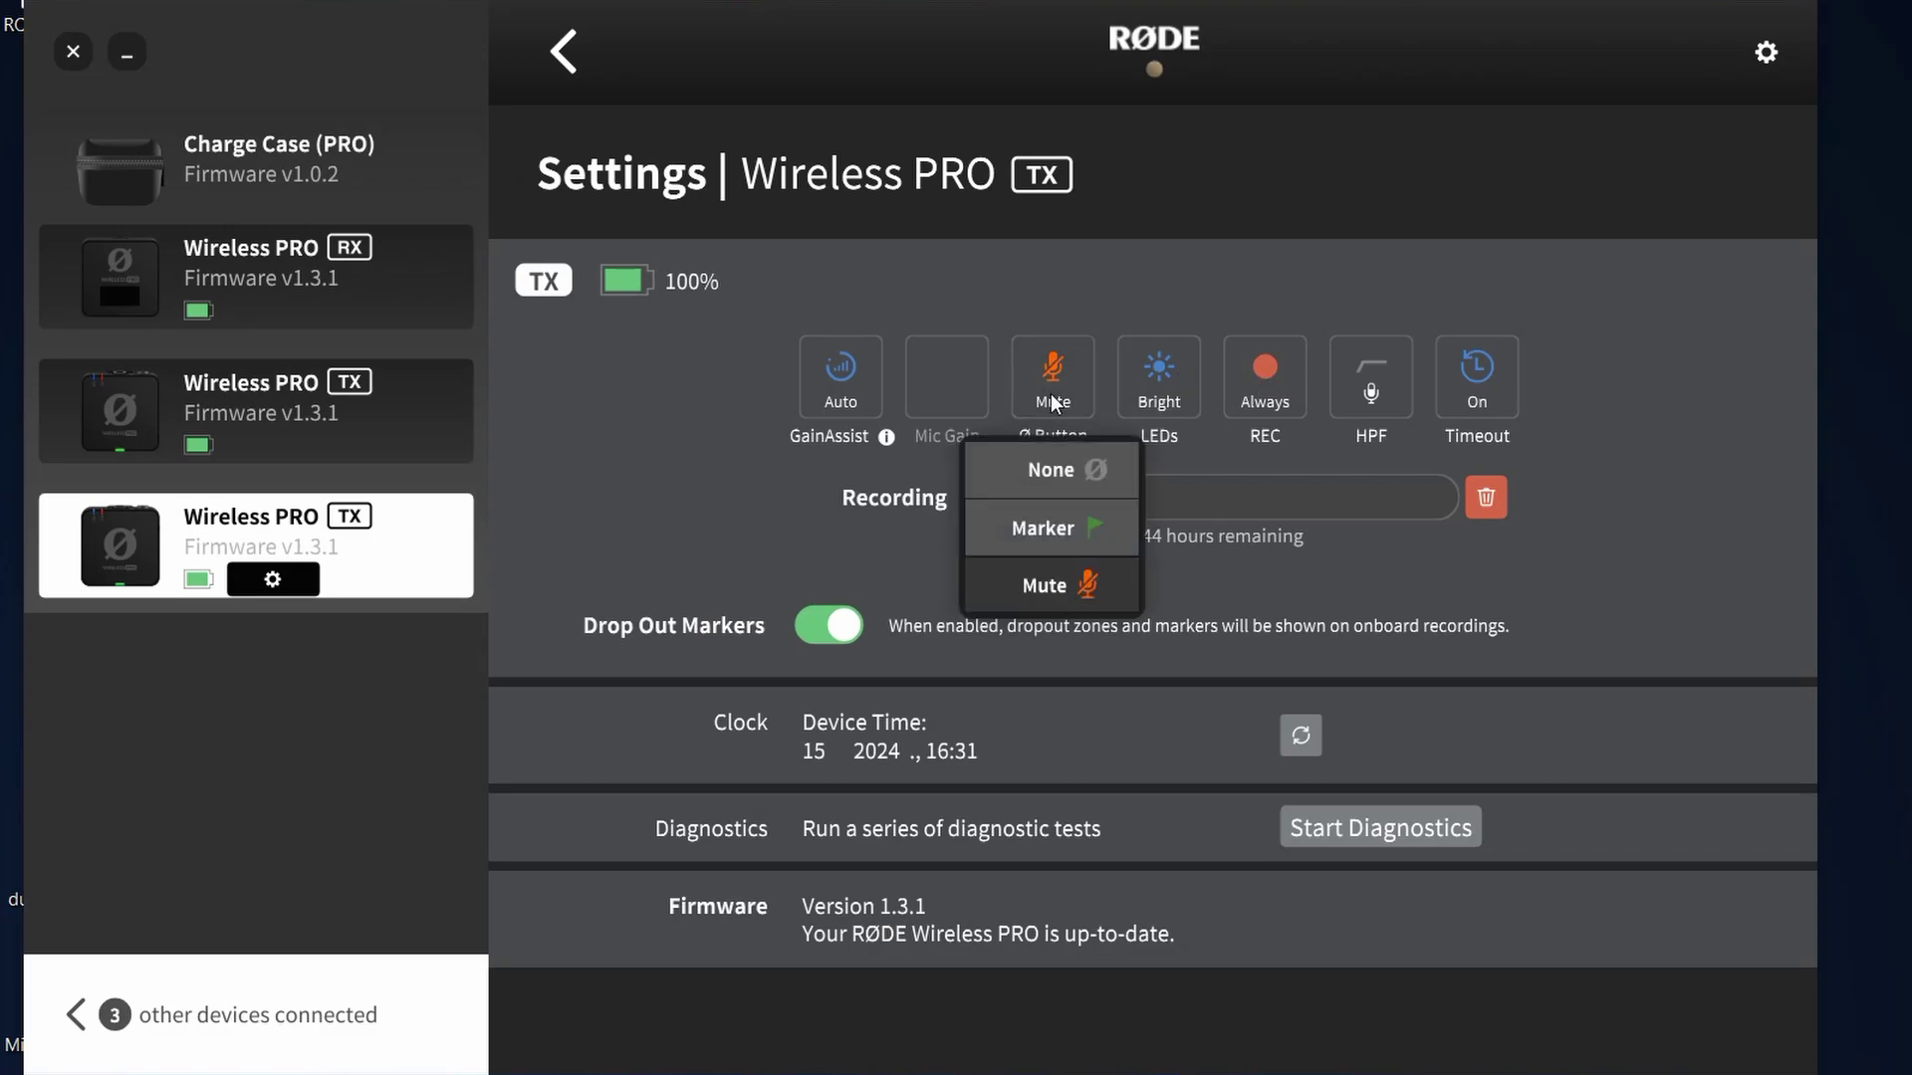
click(1062, 468)
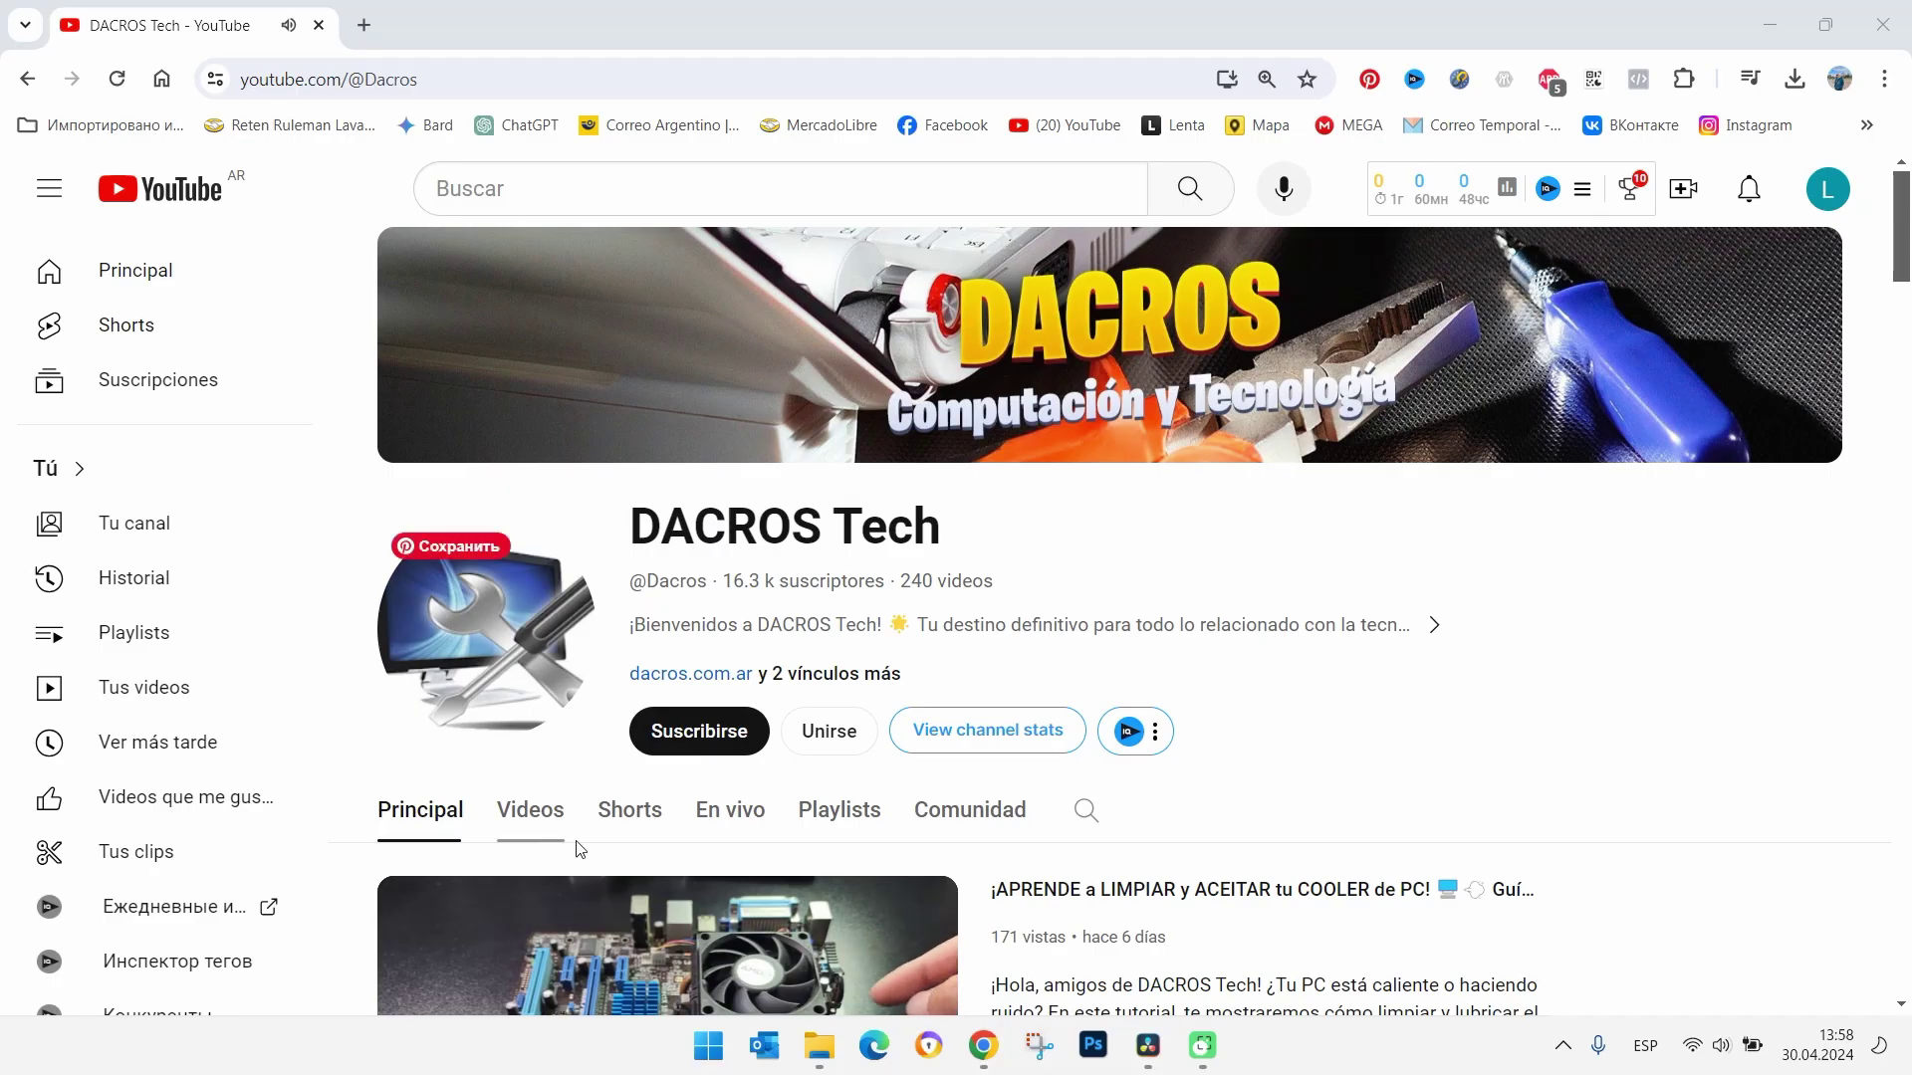
Switch to YouTube, subscribe to the DACROS Tech channel and open its membership options.
click(728, 745)
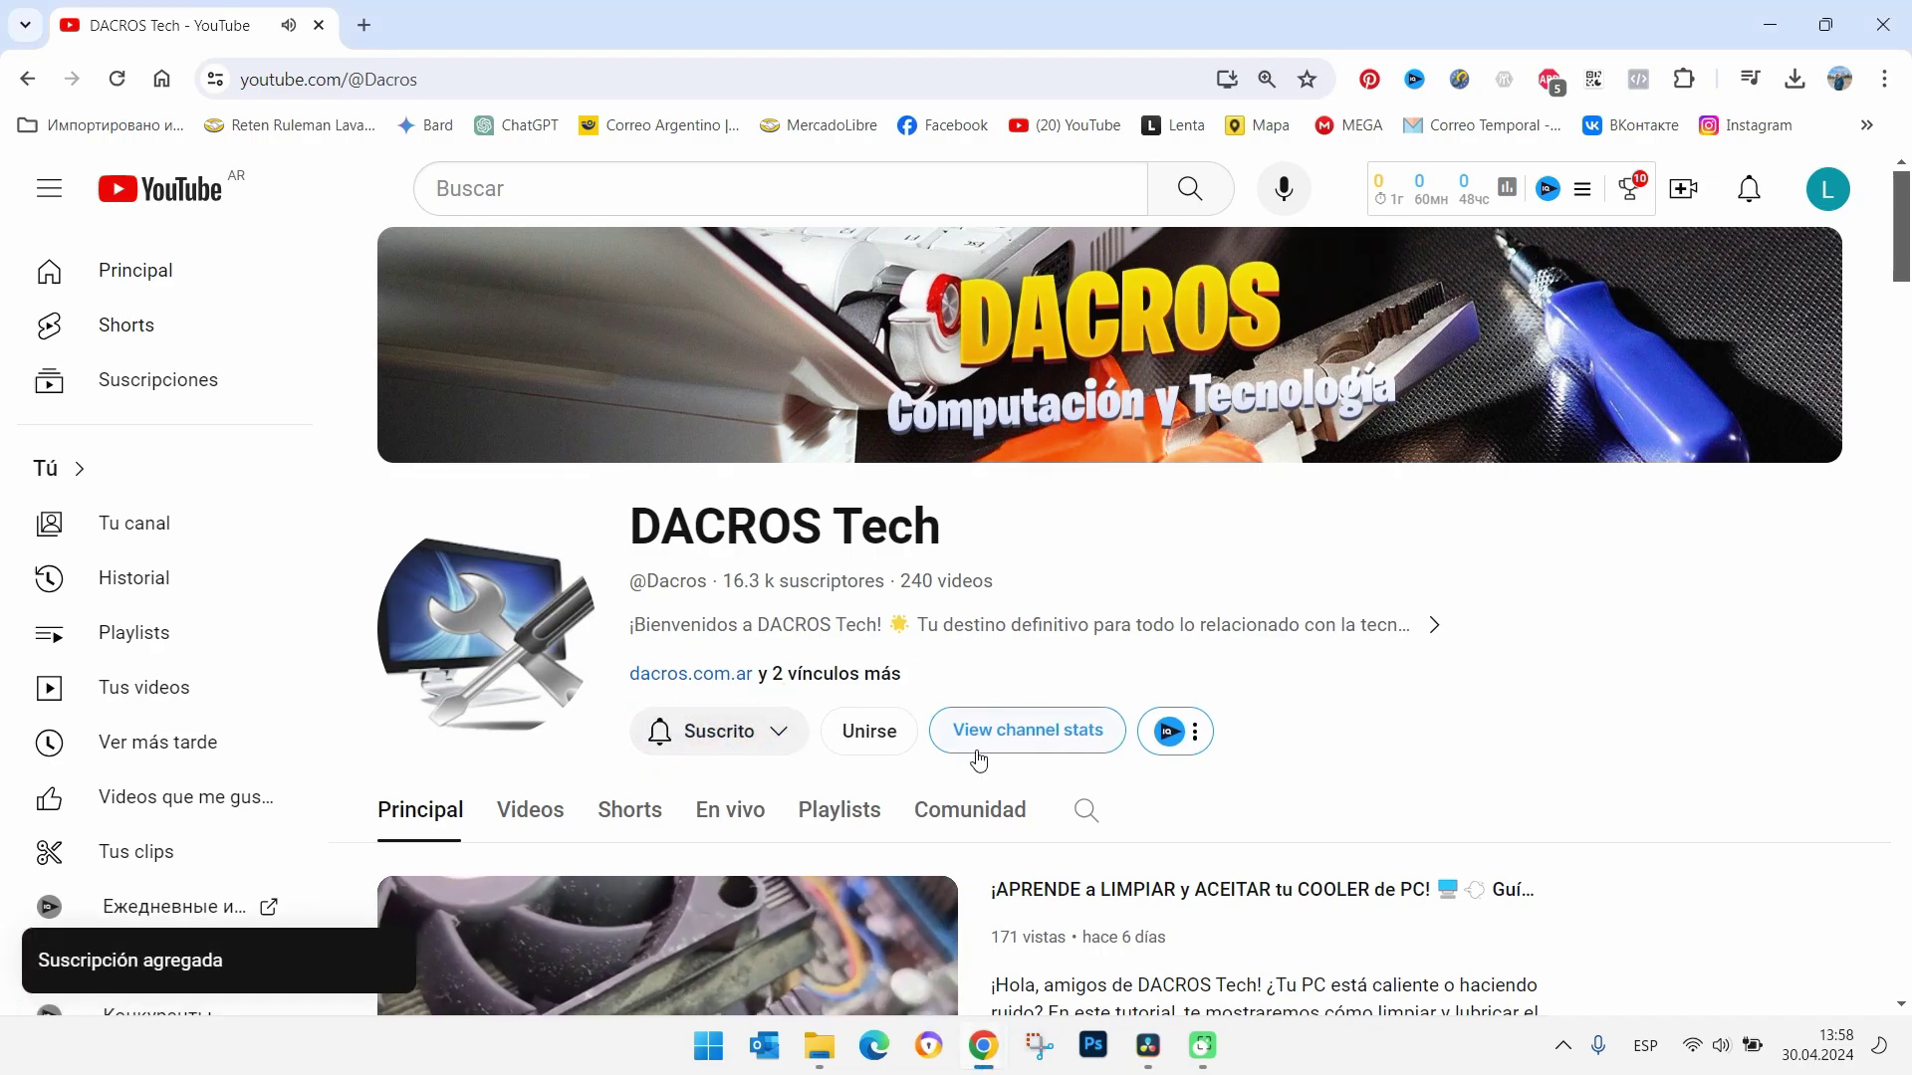
click(893, 735)
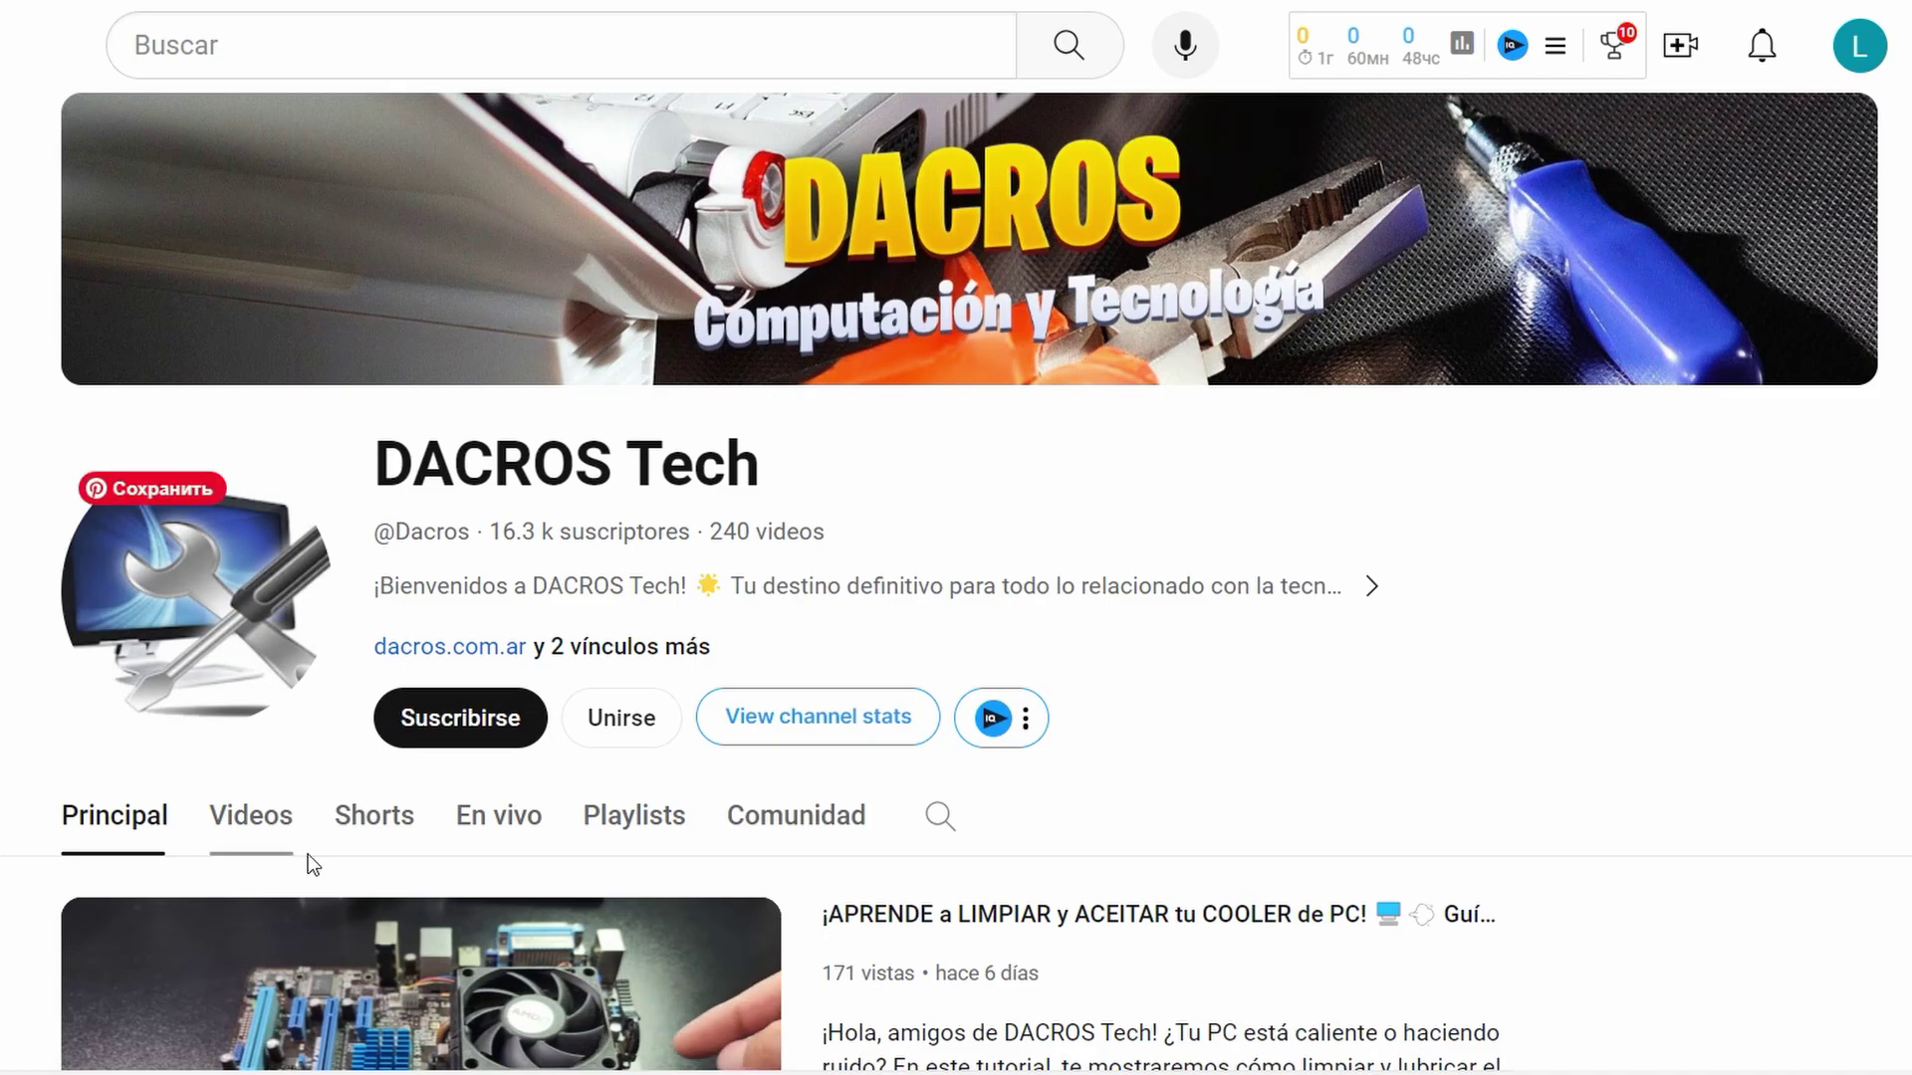
click(495, 726)
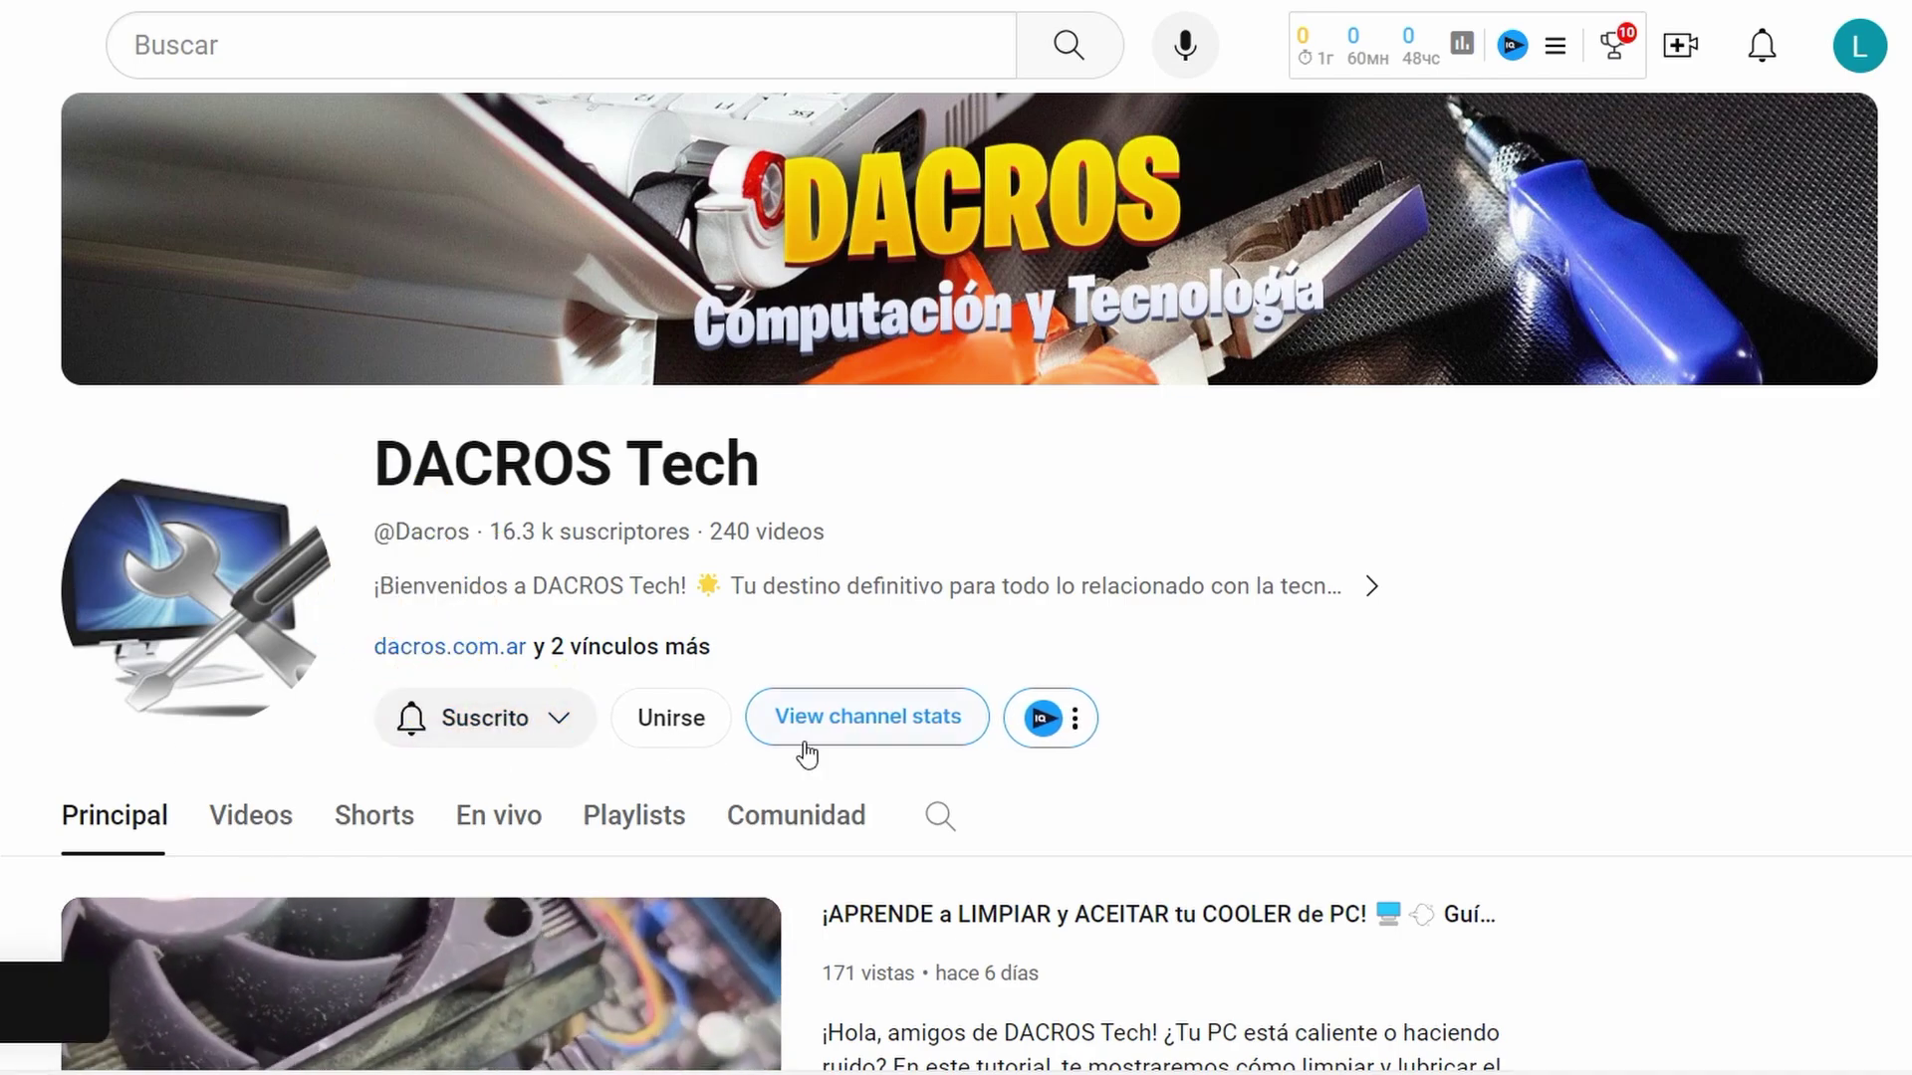
click(698, 719)
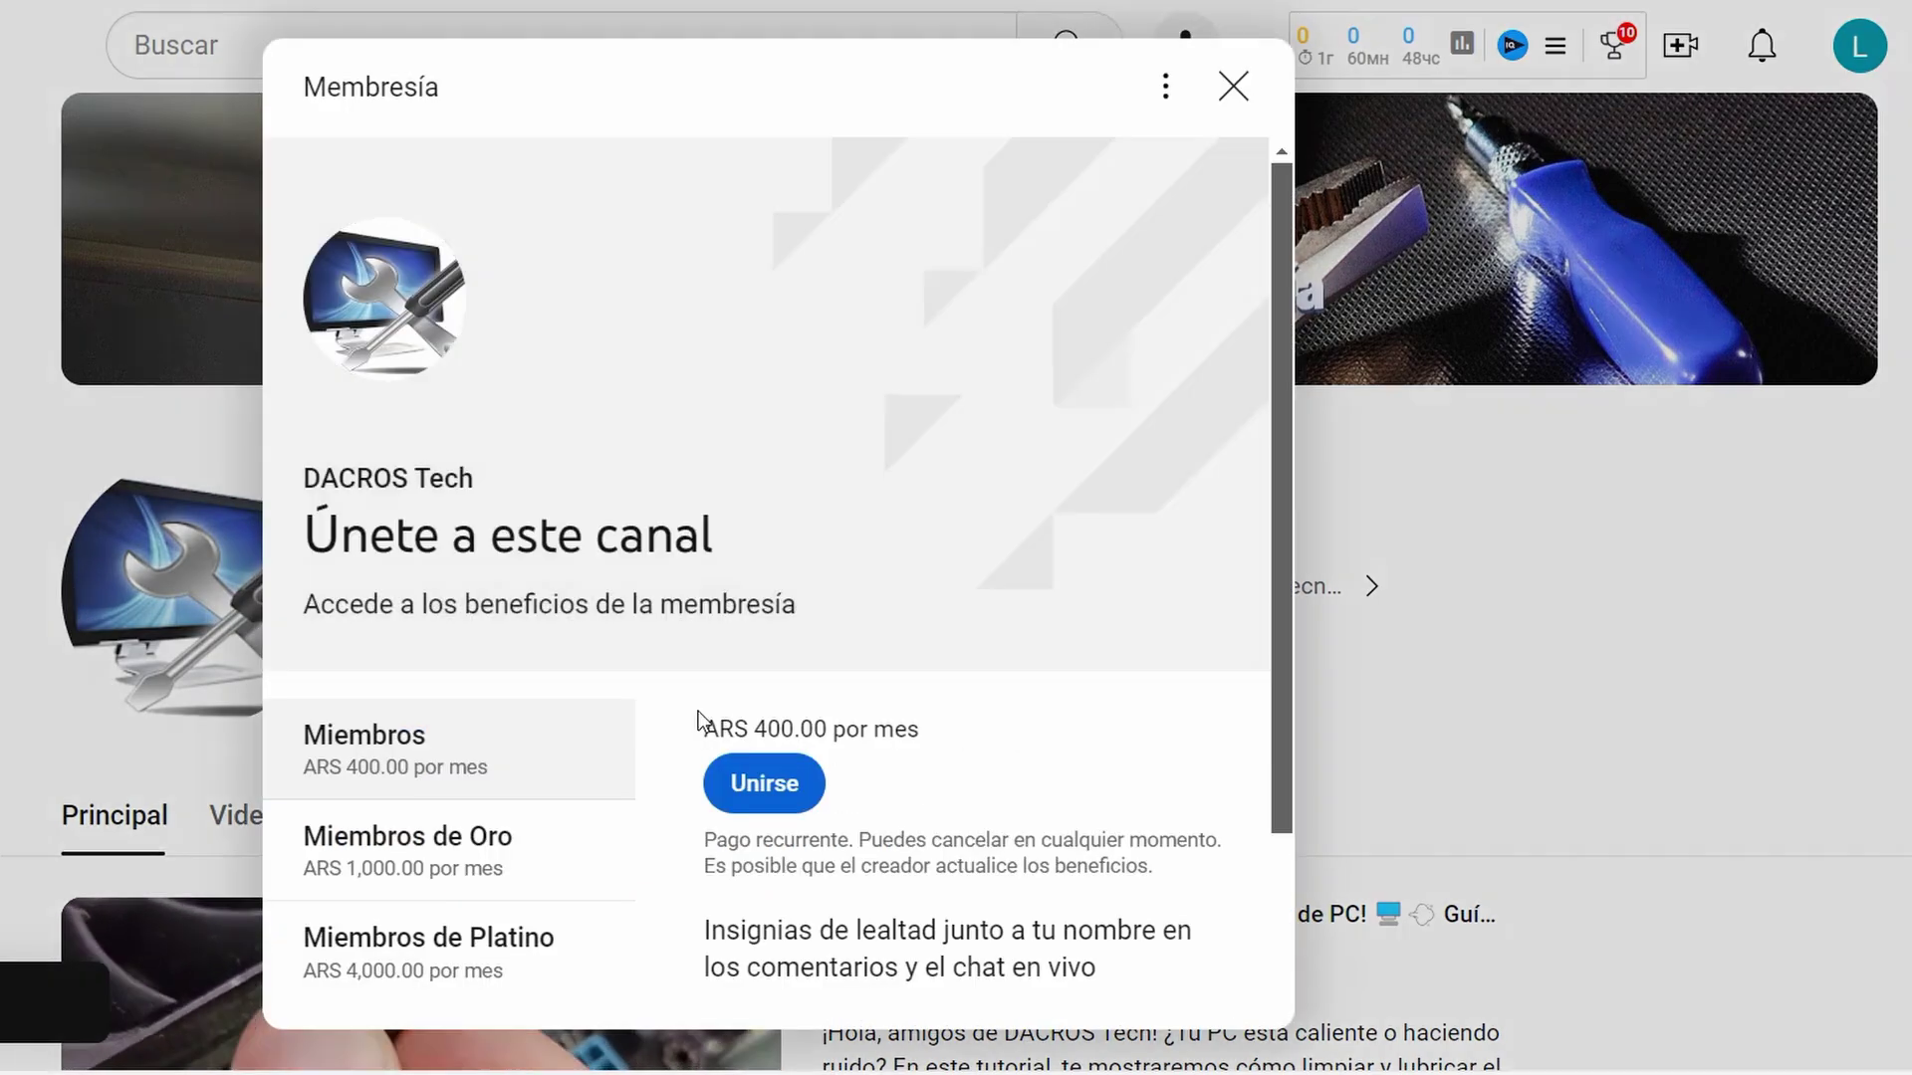